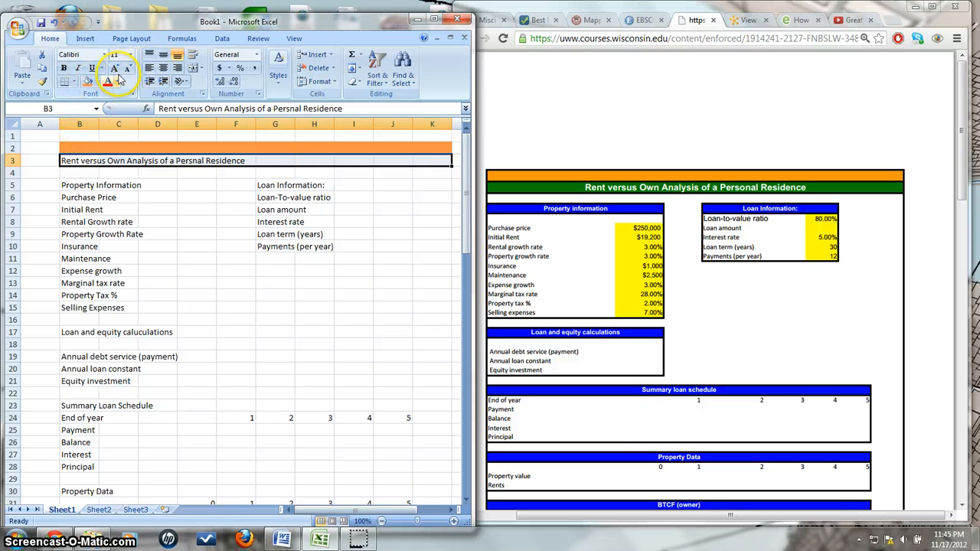
- Format the title row B3:K3 with a green fill and white, bold, 14-point text
{"action": "left_click", "coordinate": [94, 82]}
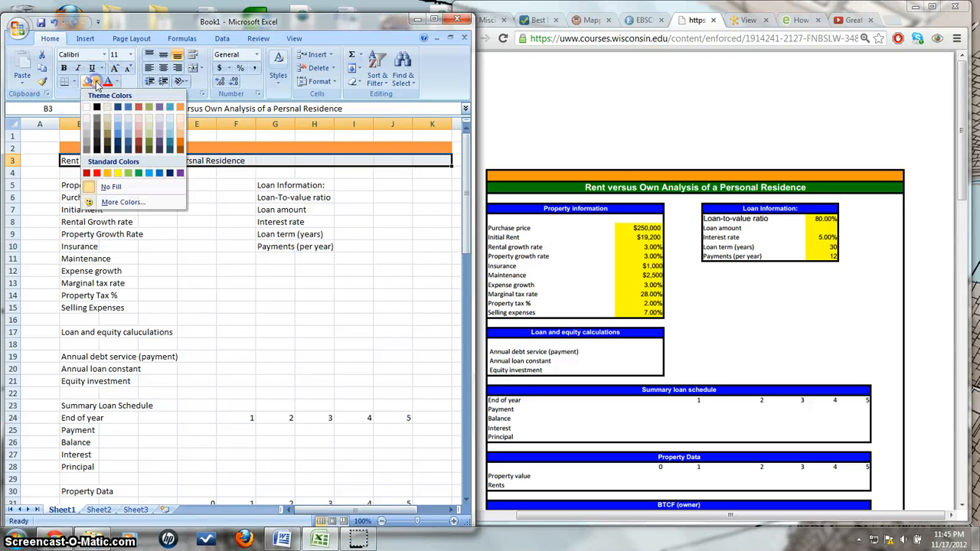
{"action": "left_click", "coordinate": [138, 174]}
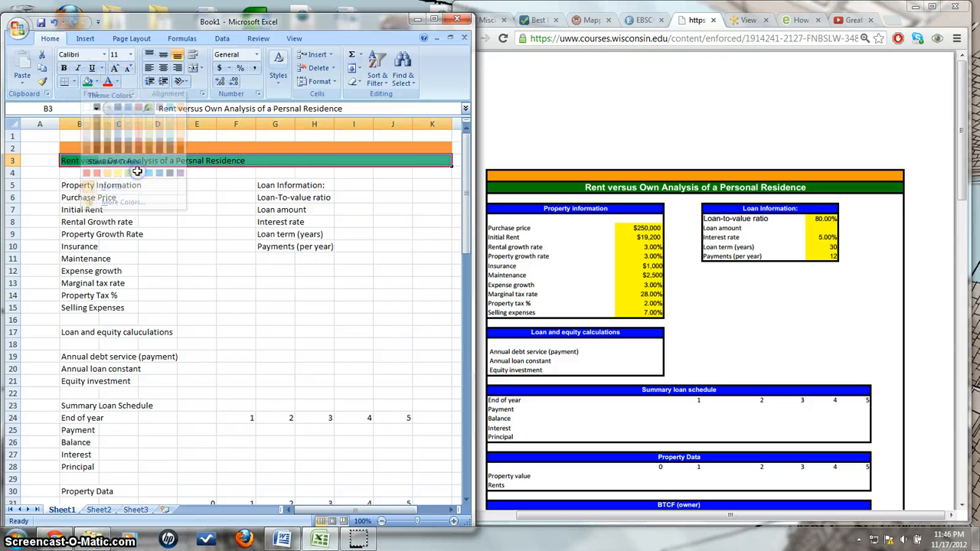
{"action": "left_click", "coordinate": [116, 82]}
{"action": "left_click", "coordinate": [115, 121]}
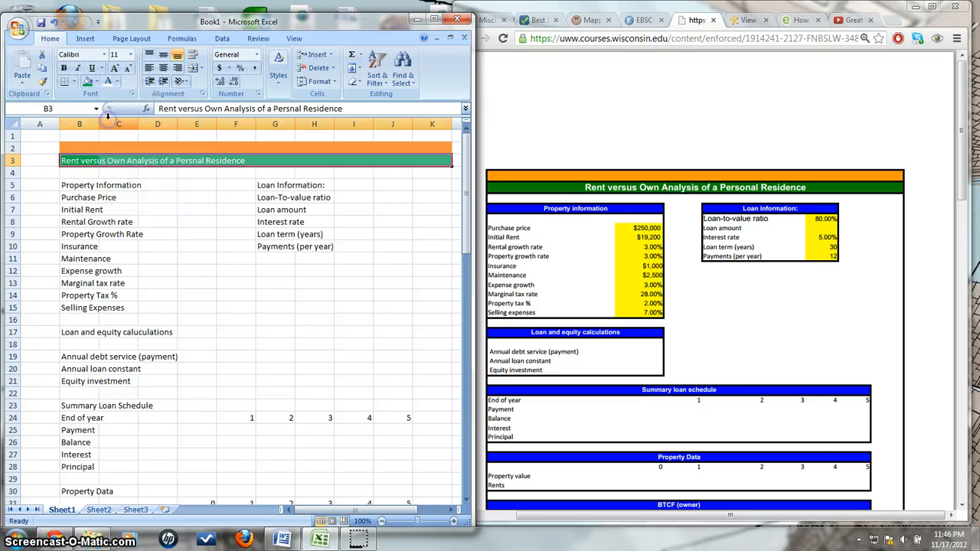
{"action": "left_click", "coordinate": [64, 69]}
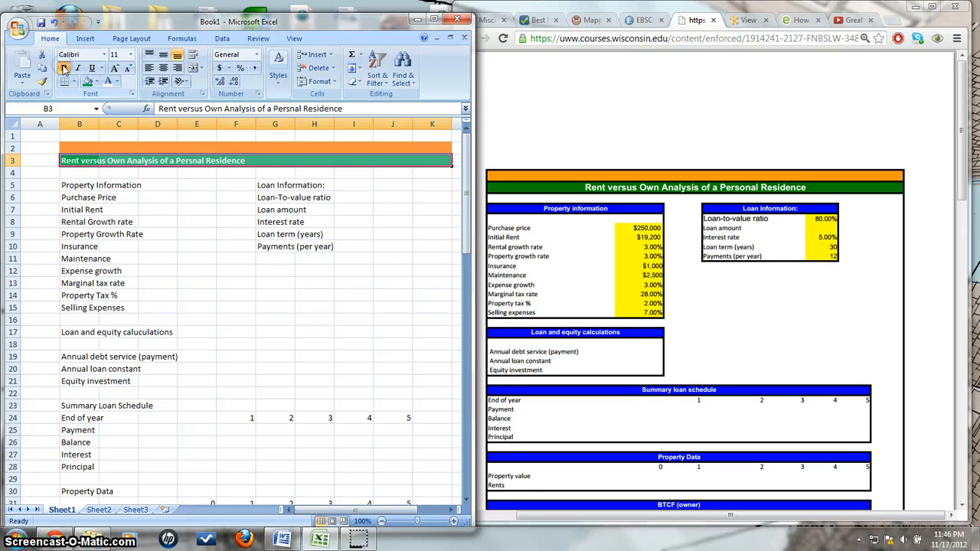
{"action": "left_click", "coordinate": [131, 55]}
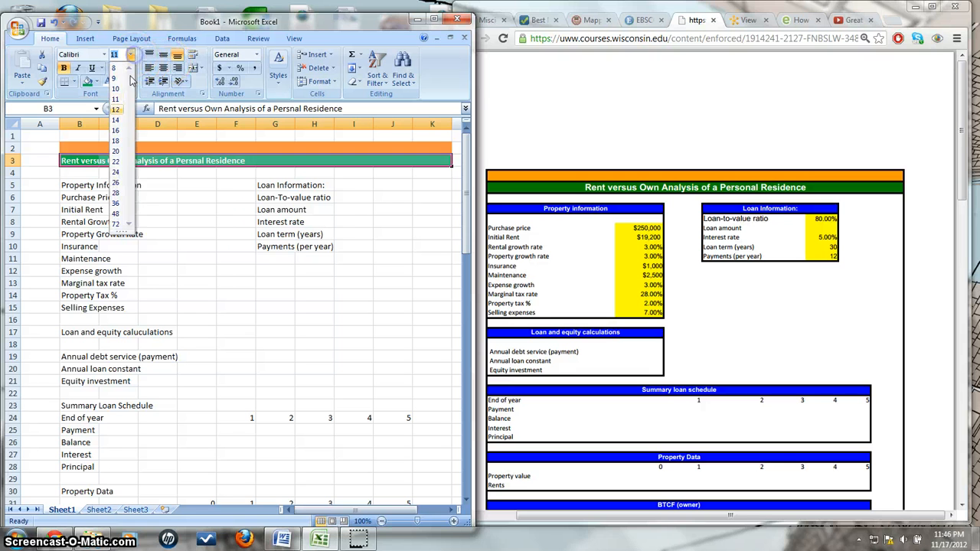
{"action": "left_click", "coordinate": [117, 121]}
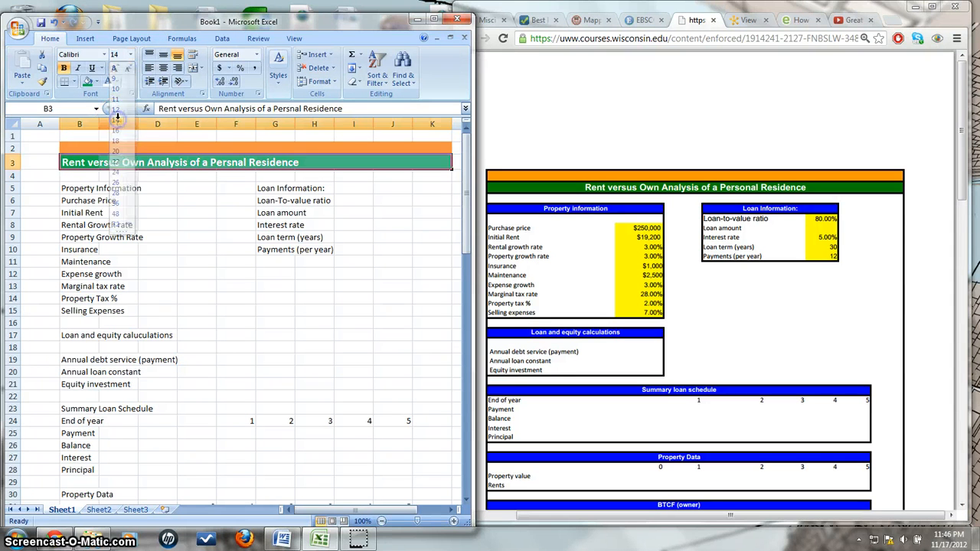
- Merge and center the sheet title across B3:K3
{"action": "left_click", "coordinate": [162, 72]}
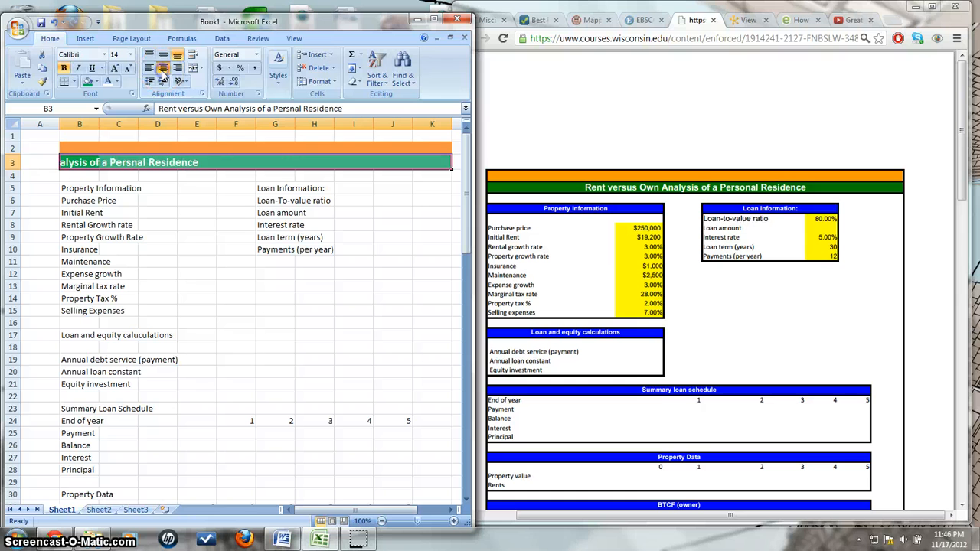
{"action": "left_click", "coordinate": [162, 73]}
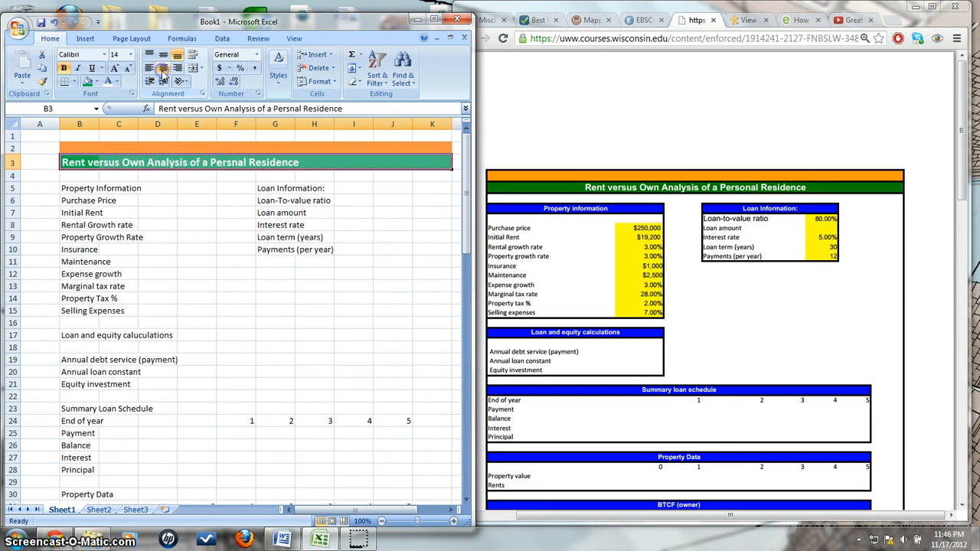
{"action": "left_click", "coordinate": [162, 73]}
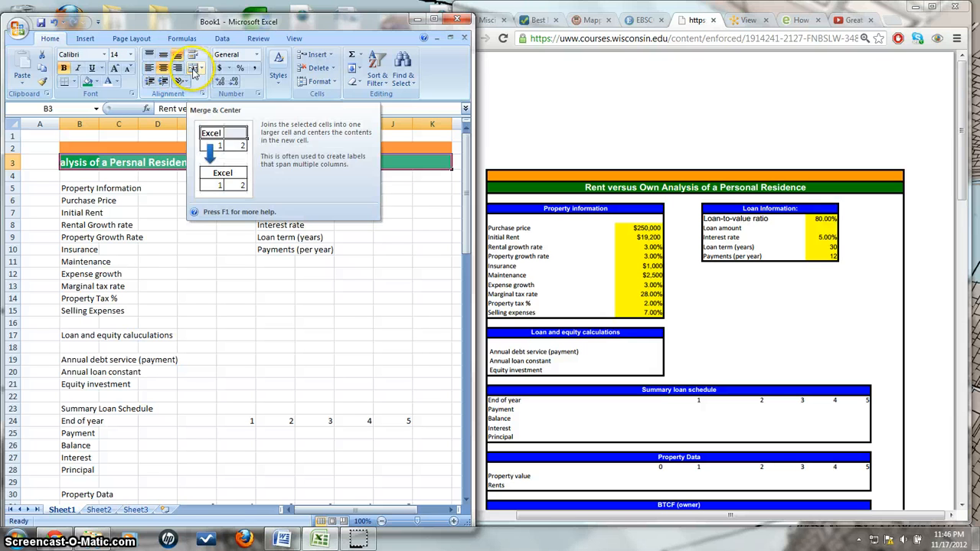
{"action": "left_click", "coordinate": [195, 69]}
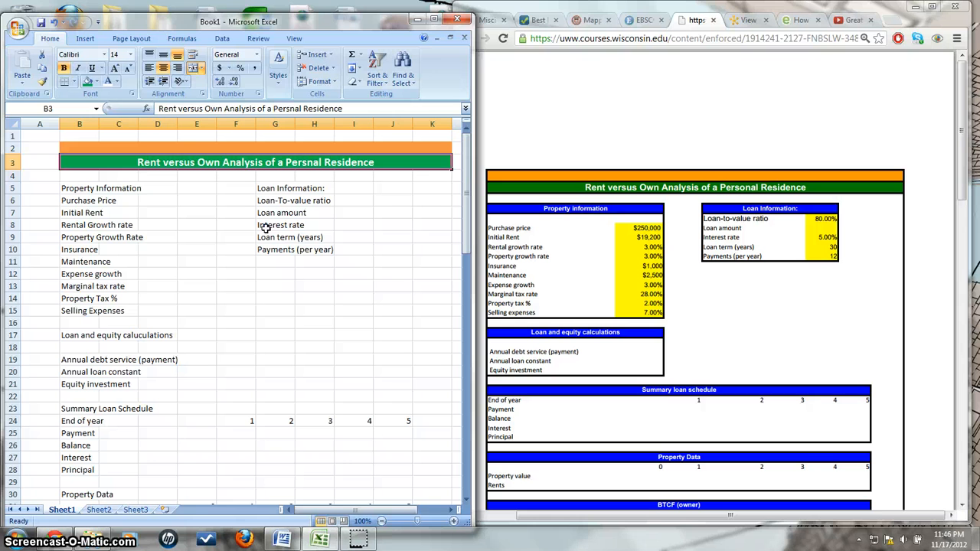
- Format the Property Information header across B5:E5 with a blue fill and white bold text, merged and centered
{"action": "left_click", "coordinate": [123, 188]}
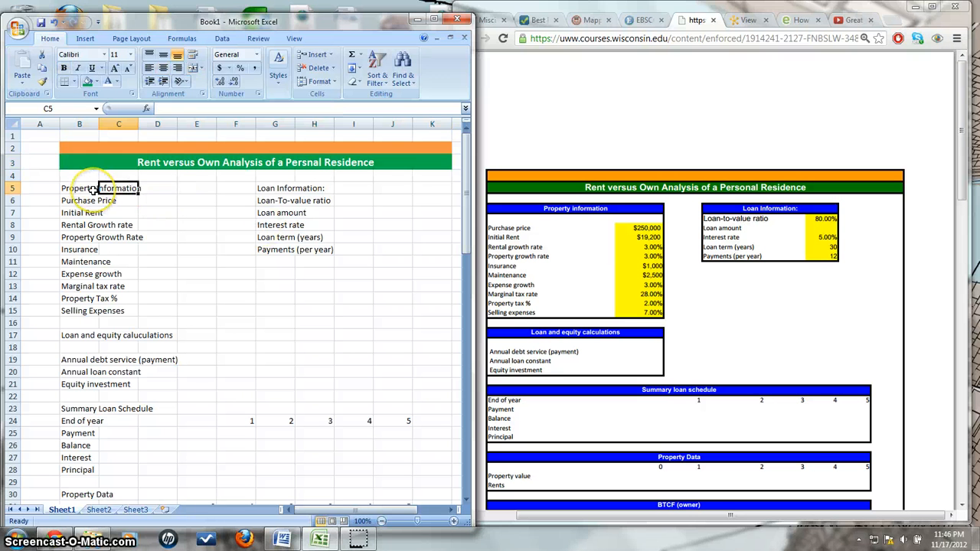
{"action": "left_click_drag", "start_coordinate": [92, 190], "coordinate": [185, 194]}
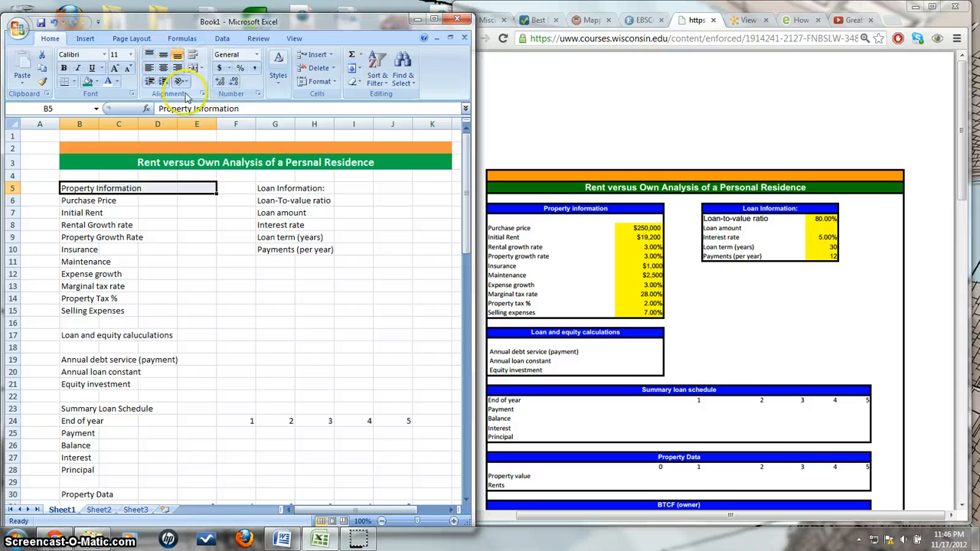
{"action": "left_click", "coordinate": [110, 83]}
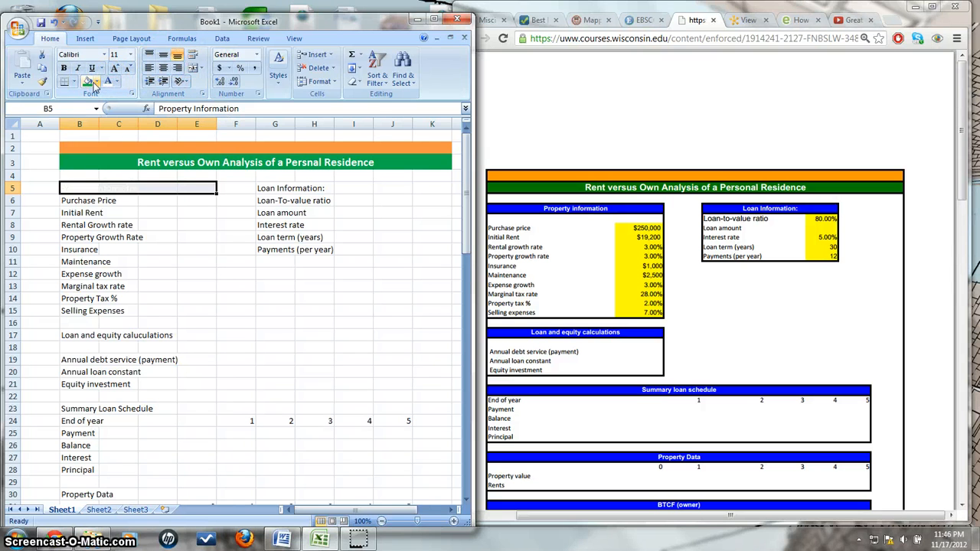
{"action": "left_click", "coordinate": [93, 85]}
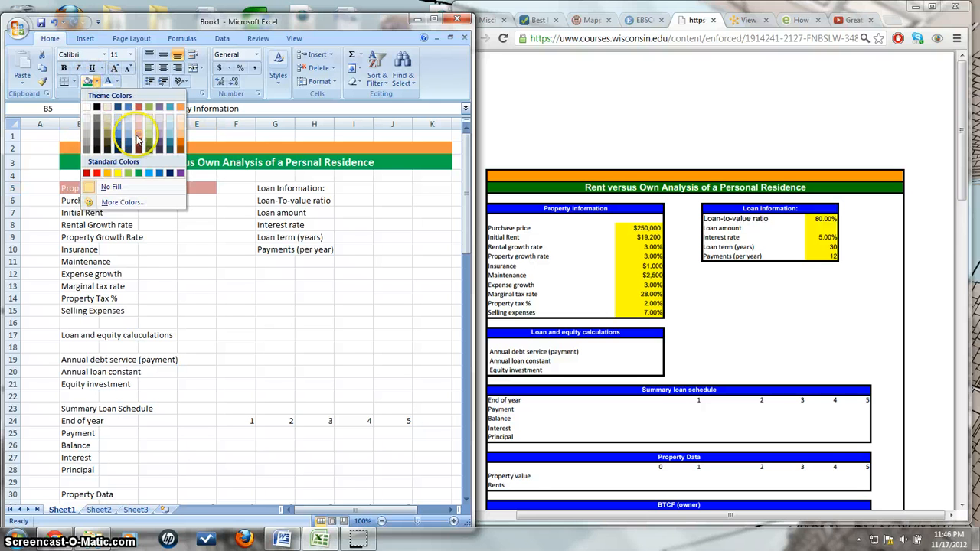
{"action": "left_click", "coordinate": [160, 172]}
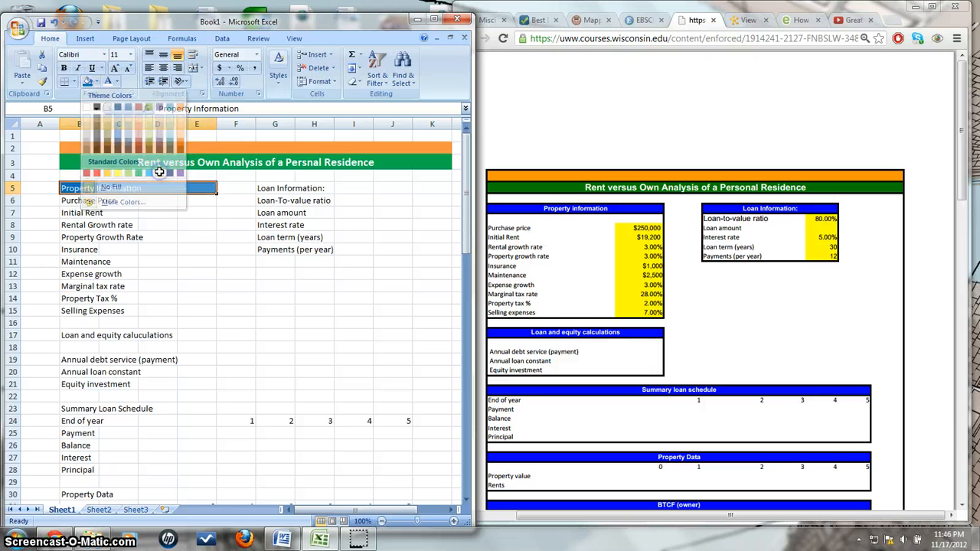
{"action": "left_click", "coordinate": [195, 69]}
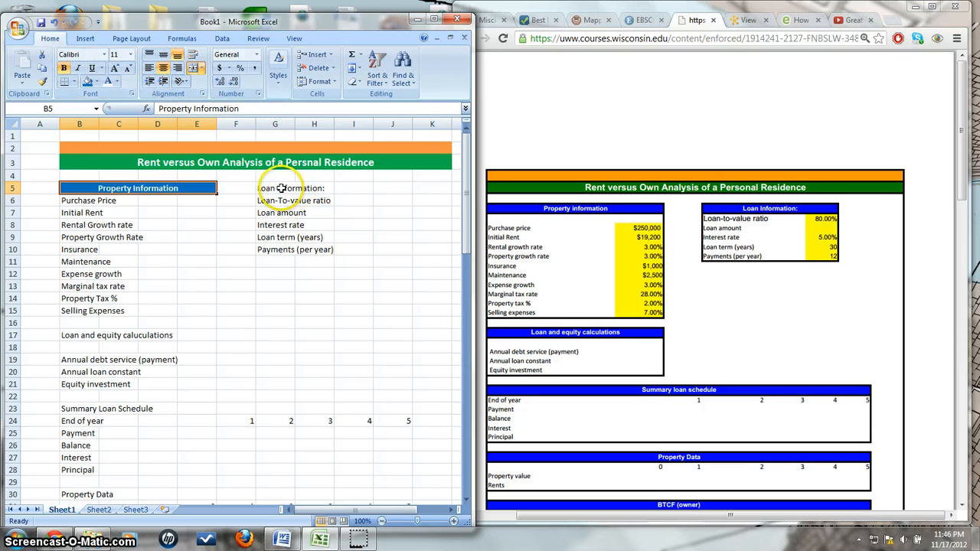
- Format the Loan Information header across G5:J5 as merged and centered, with bold white text on a blue fill
{"action": "left_click_drag", "start_coordinate": [287, 188], "coordinate": [379, 191]}
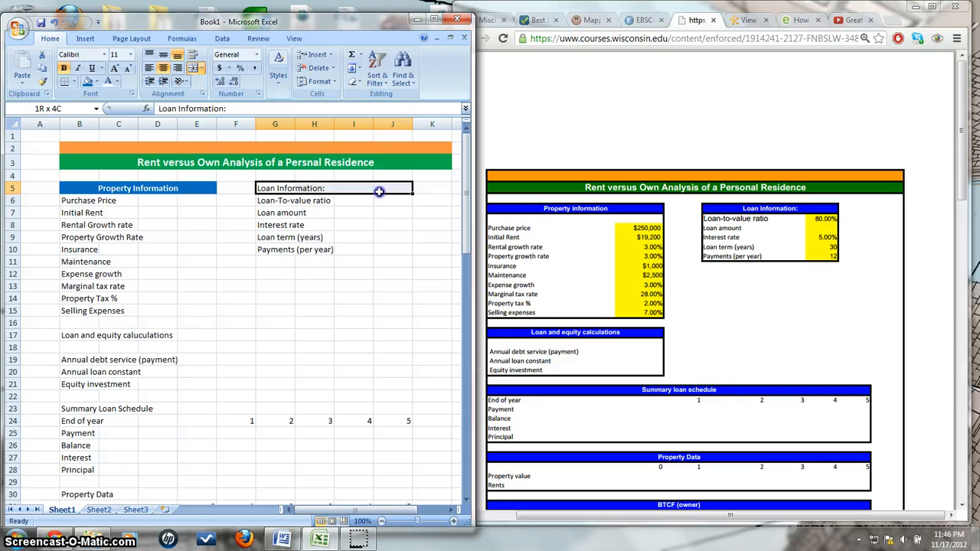
{"action": "left_click_drag", "start_coordinate": [379, 192], "coordinate": [378, 191]}
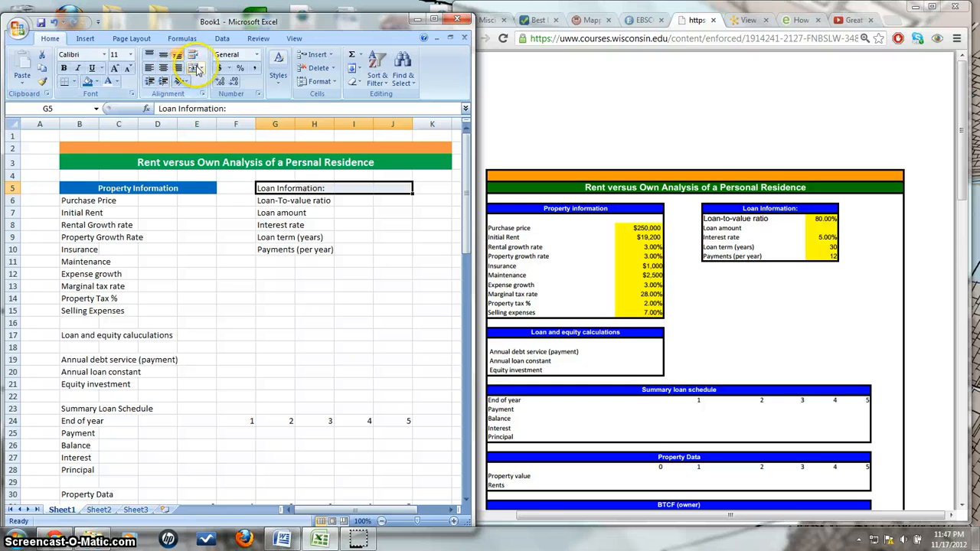
{"action": "left_click", "coordinate": [196, 69]}
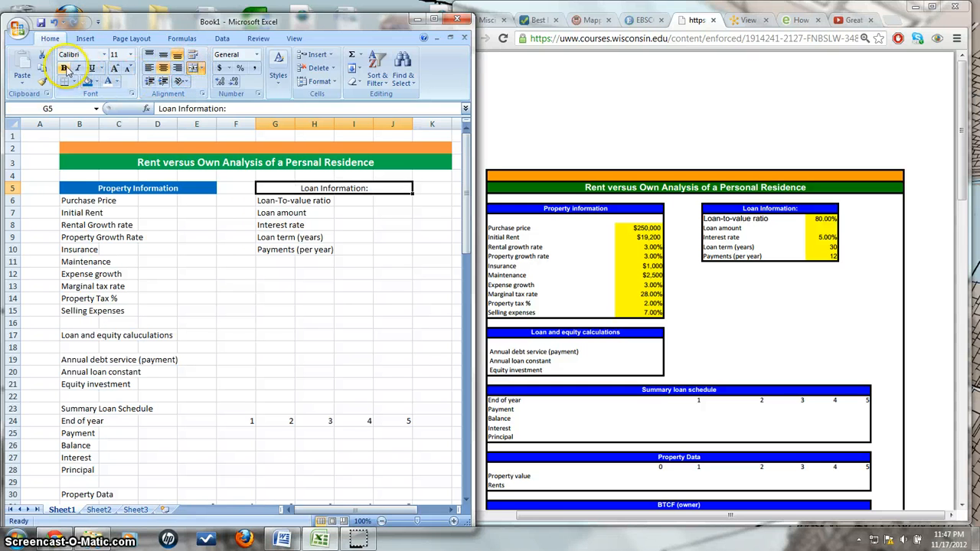
{"action": "left_click", "coordinate": [88, 82]}
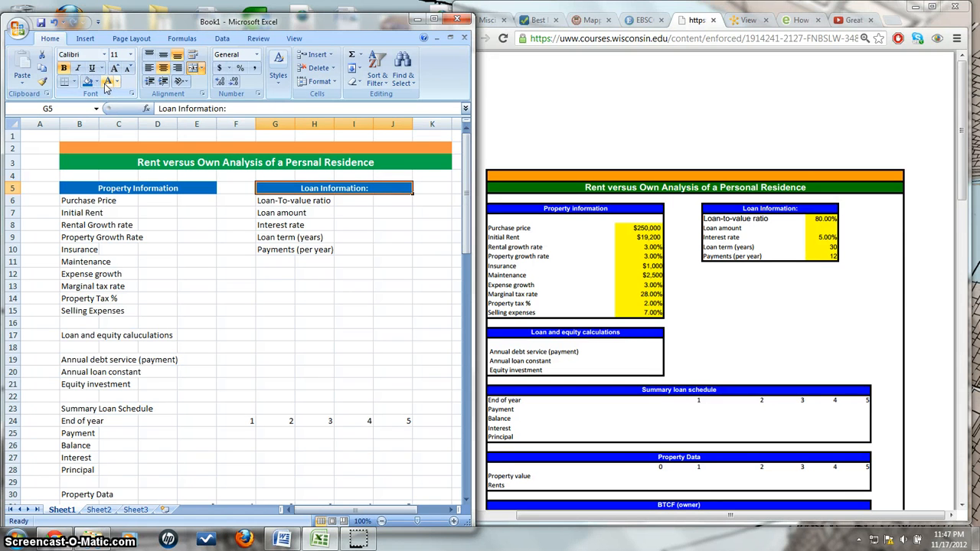
- Format the loan and equity calculations header across B17:E17 with a blue fill and white bold text, merged and centered
{"action": "left_click", "coordinate": [81, 335]}
{"action": "left_click_drag", "start_coordinate": [81, 334], "coordinate": [186, 334]}
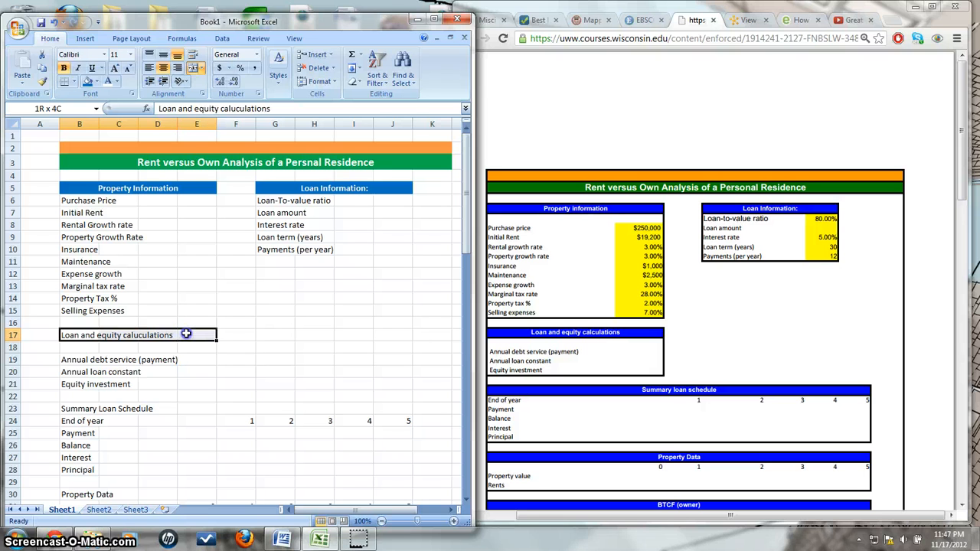
{"action": "left_click_drag", "start_coordinate": [190, 332], "coordinate": [190, 332]}
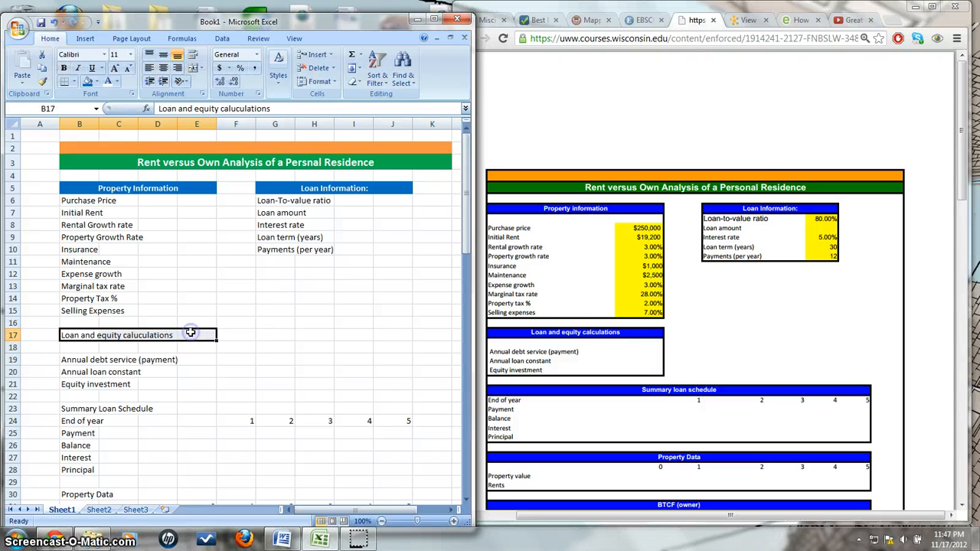
{"action": "left_click", "coordinate": [88, 83]}
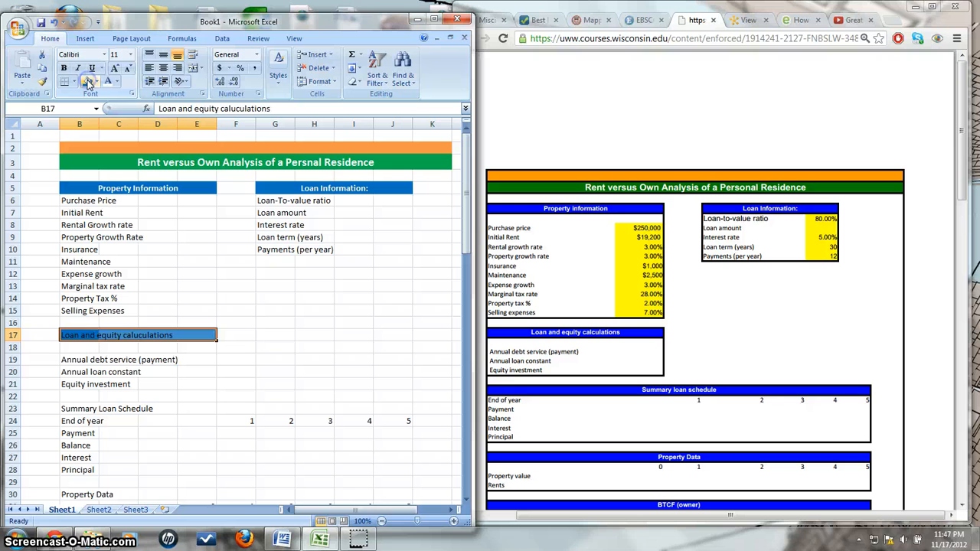
{"action": "left_click", "coordinate": [109, 83]}
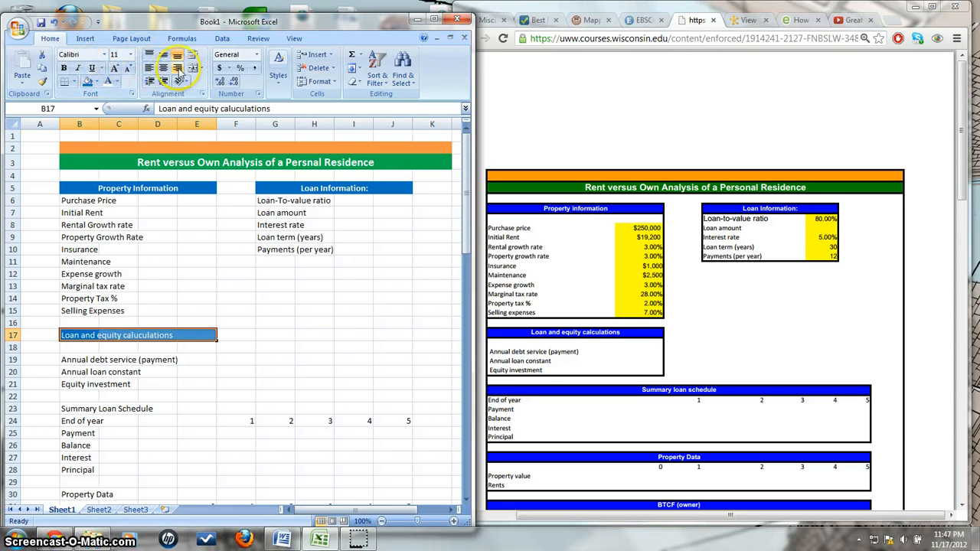
{"action": "left_click", "coordinate": [195, 68]}
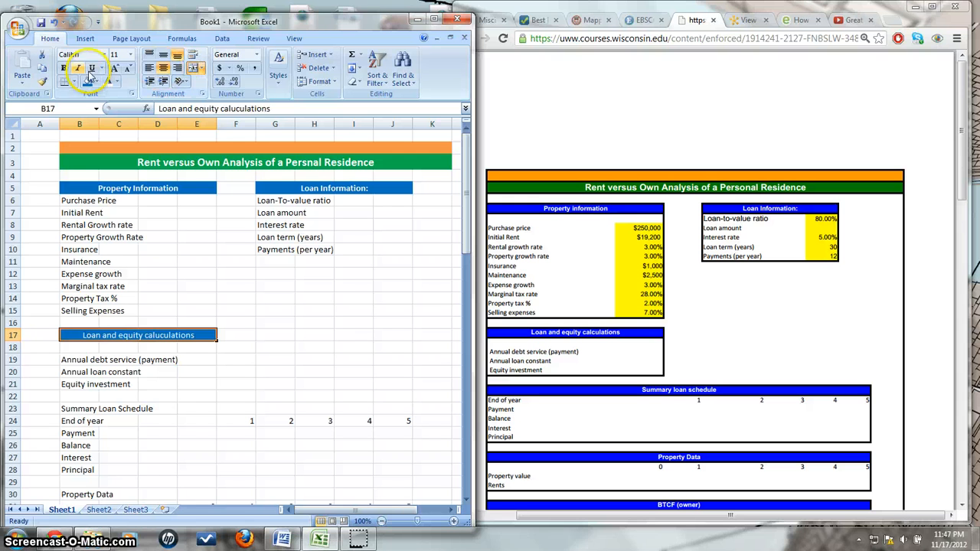
{"action": "left_click", "coordinate": [65, 69]}
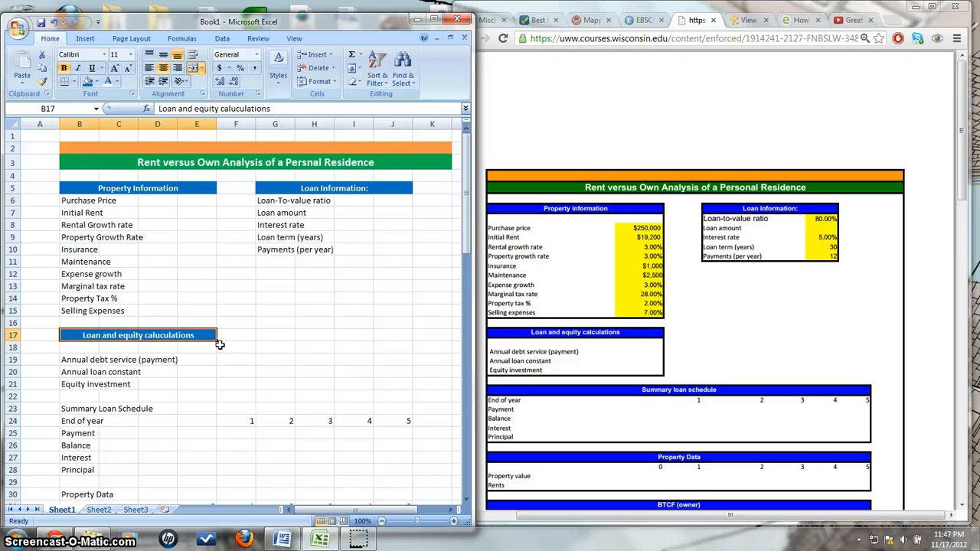
- Copy the Property Information header's formatting to the Summary Loan Schedule header, merged and centered across B23:J23 with a thick box border
{"action": "left_click", "coordinate": [159, 192]}
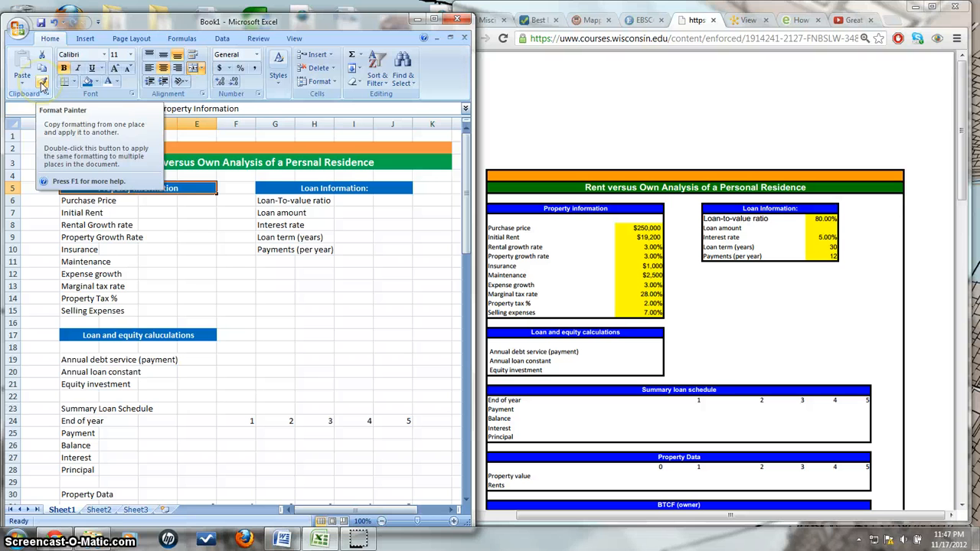
{"action": "left_click", "coordinate": [43, 82]}
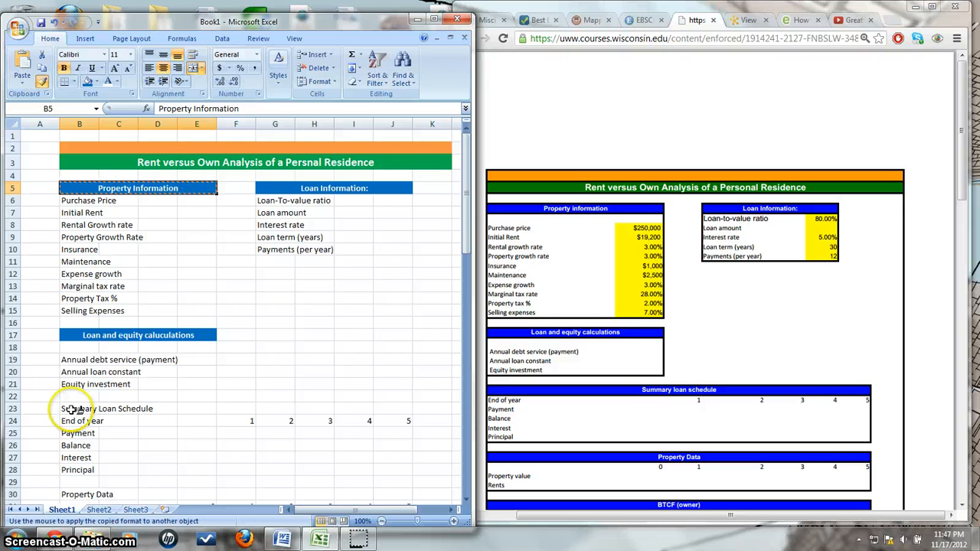
{"action": "mouse_move", "coordinate": [73, 410]}
{"action": "left_mouse_down"}
{"action": "mouse_move", "coordinate": [328, 422]}
{"action": "mouse_move", "coordinate": [394, 408]}
{"action": "left_mouse_up"}
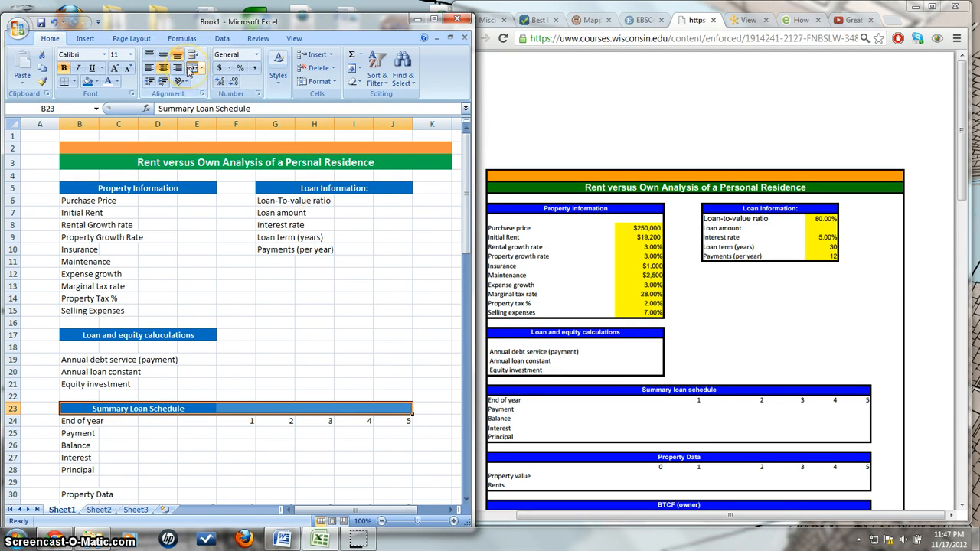
{"action": "left_click", "coordinate": [190, 69]}
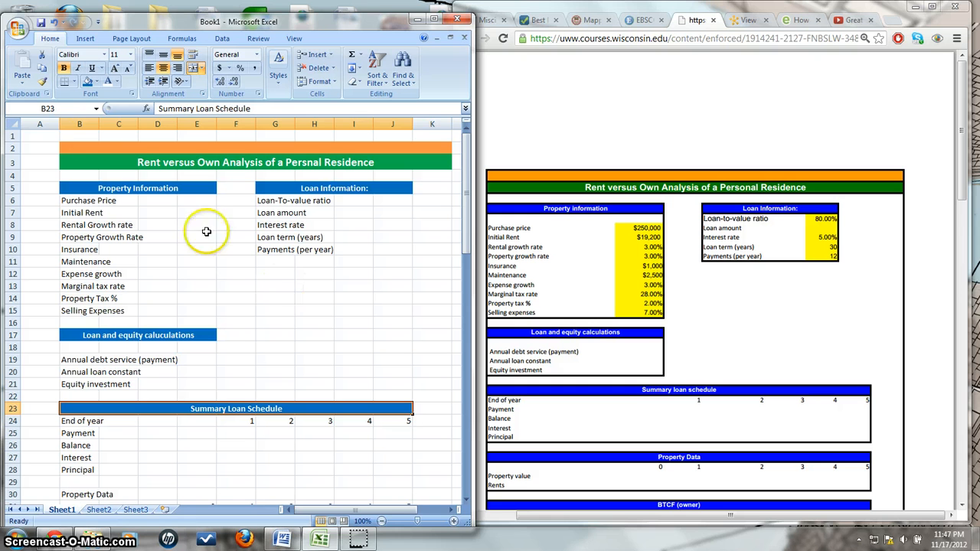
{"action": "left_click", "coordinate": [73, 81]}
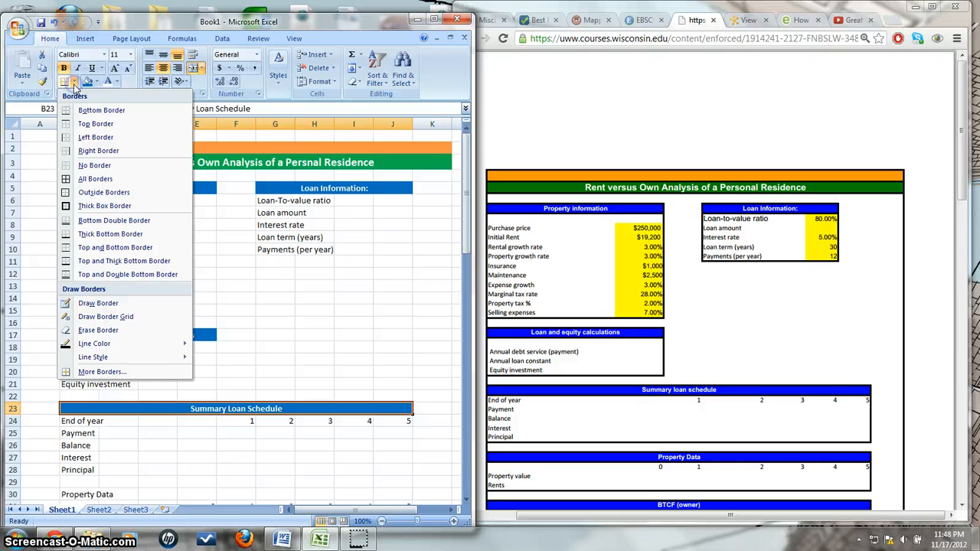
{"action": "left_click", "coordinate": [77, 202]}
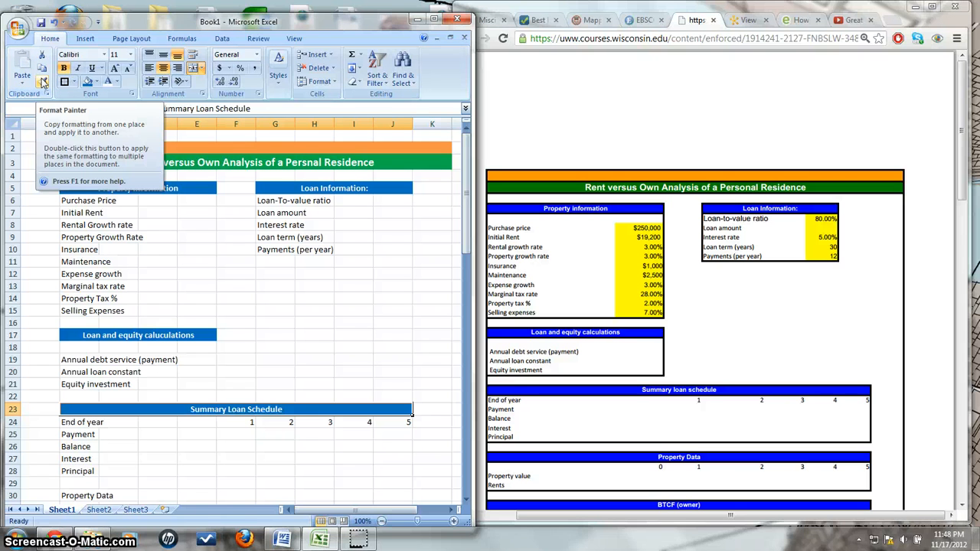
- Copy the Summary Loan Schedule header's formatting to the Property Data header, merged and centered across B30:J30
{"action": "left_click", "coordinate": [44, 82]}
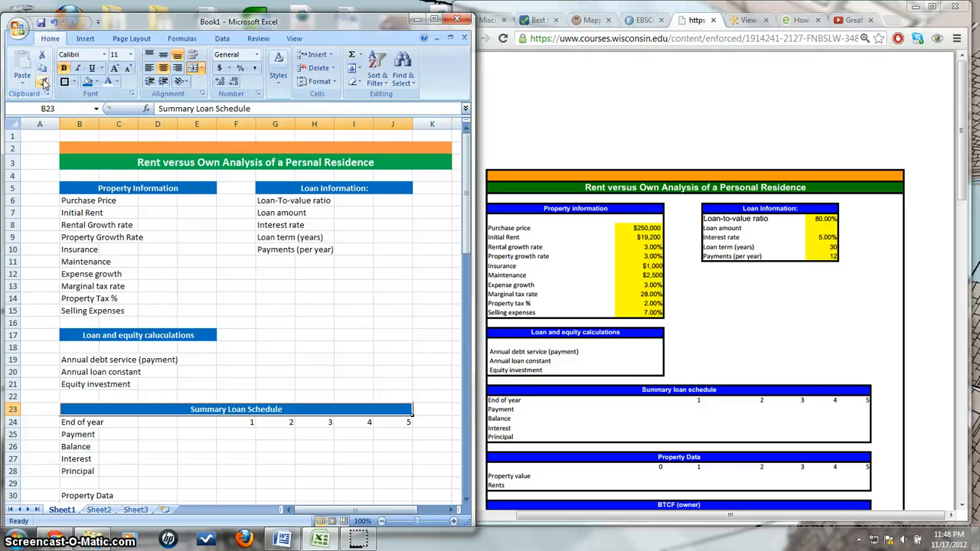
{"action": "left_click", "coordinate": [44, 83]}
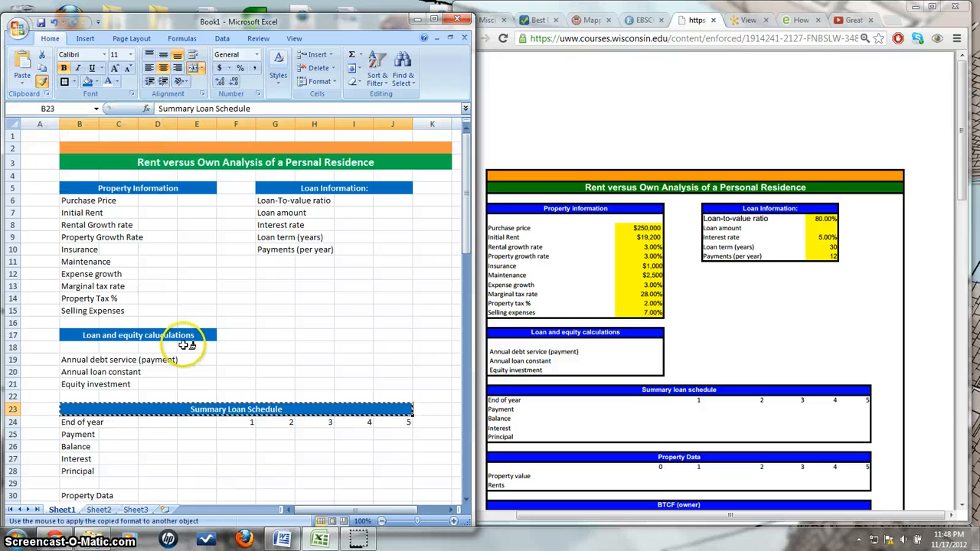
{"action": "scroll", "coordinate": [185, 346], "scroll_direction": "down", "scroll_amount": 5}
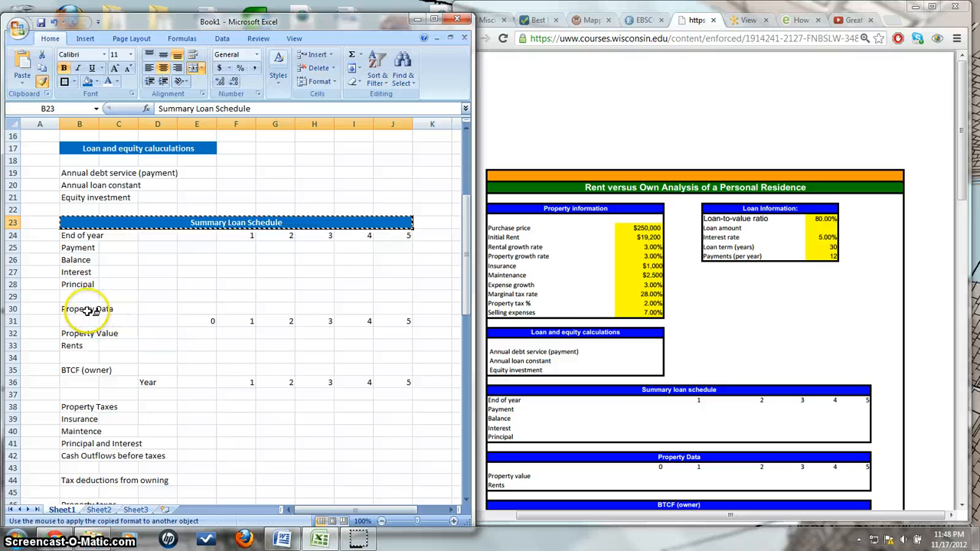
{"action": "left_click_drag", "start_coordinate": [88, 310], "coordinate": [394, 309]}
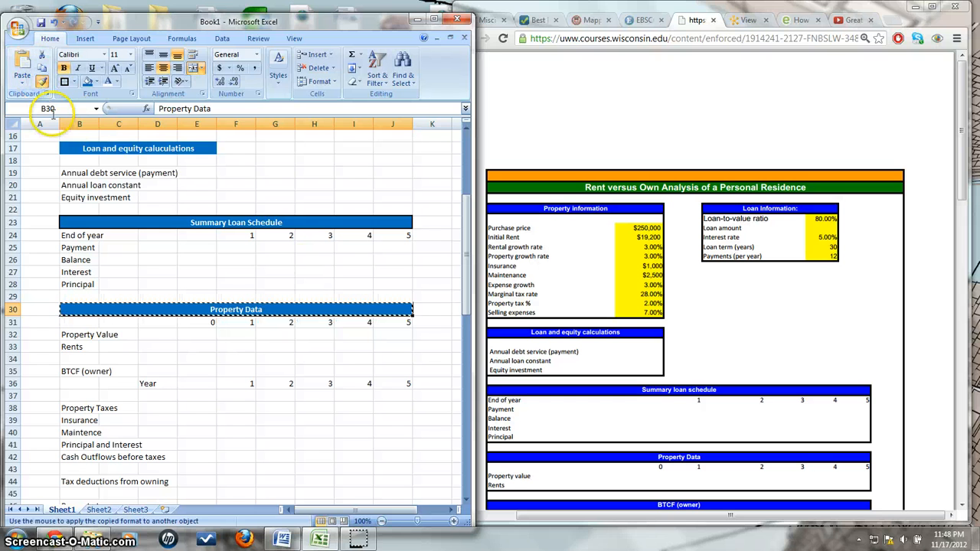
{"action": "left_click", "coordinate": [41, 81]}
- Add a thick box border around the loan and equity calculations header and the Property Information header
{"action": "left_click", "coordinate": [80, 147]}
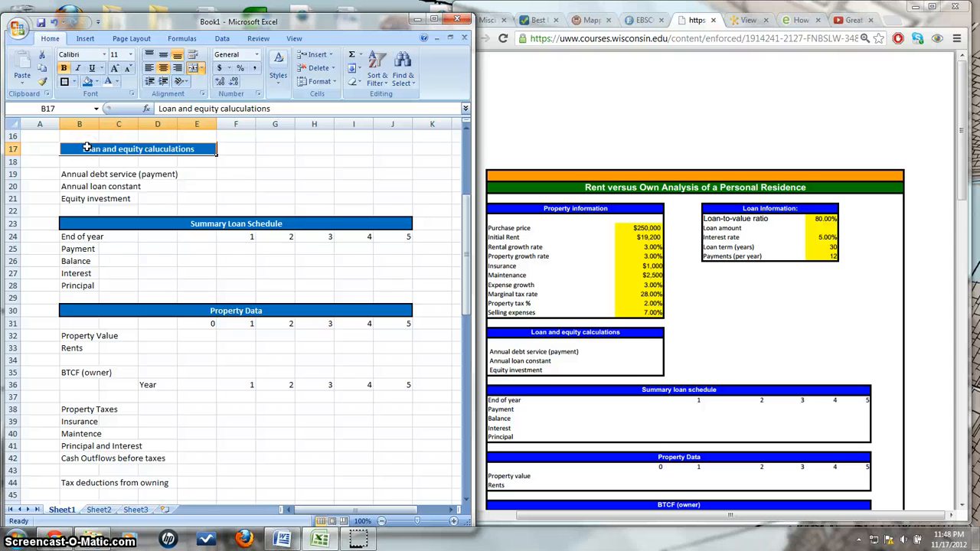
{"action": "scroll", "coordinate": [88, 154], "scroll_direction": "up", "scroll_amount": 5}
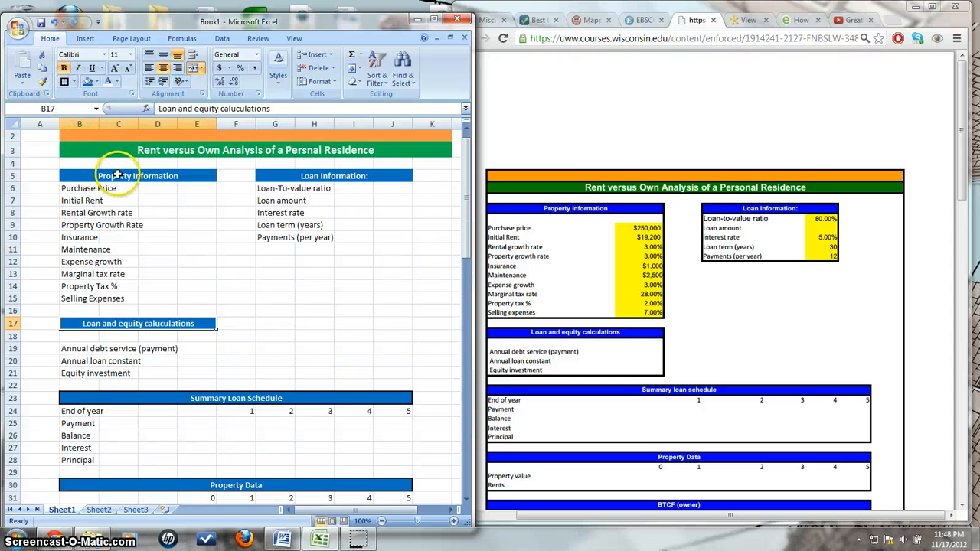
{"action": "left_click", "coordinate": [118, 175]}
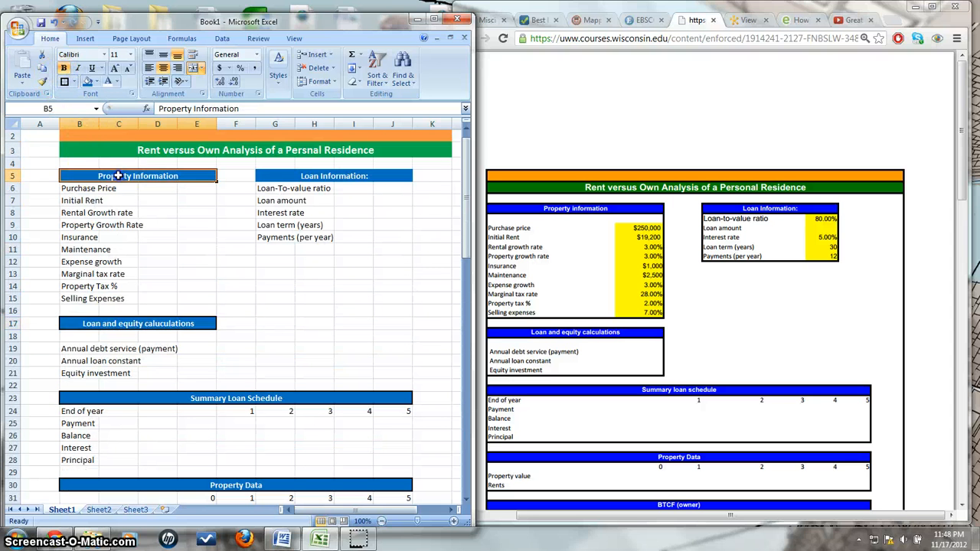
{"action": "left_click", "coordinate": [65, 82]}
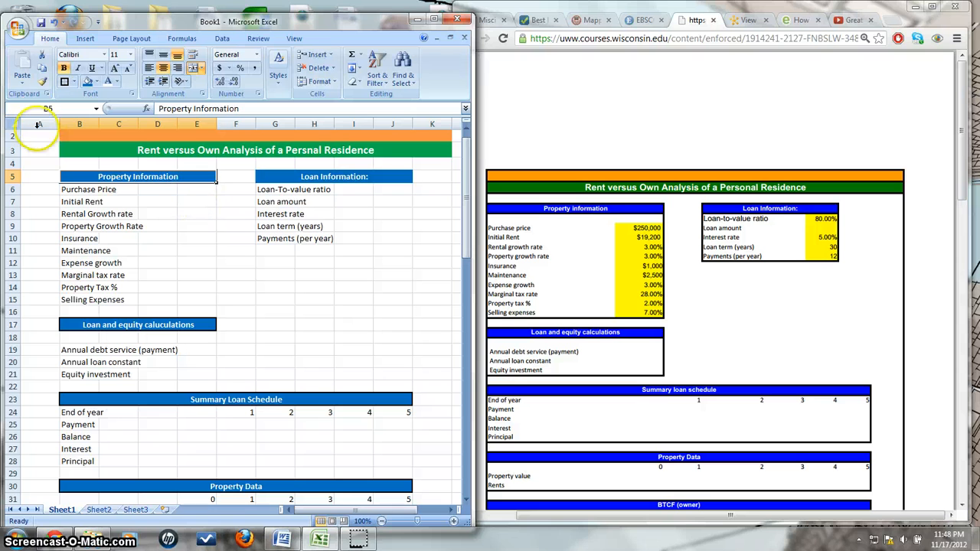
{"action": "left_click", "coordinate": [42, 200]}
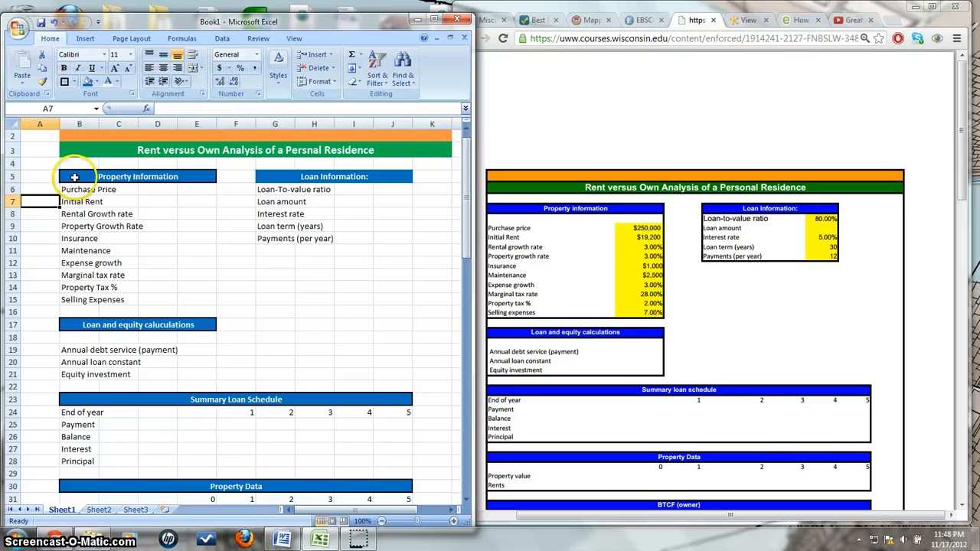
- Copy the Property Information header's formatting, including its box border, to the Loan Information header in G5:J5
{"action": "left_click", "coordinate": [75, 178]}
{"action": "left_click", "coordinate": [42, 81]}
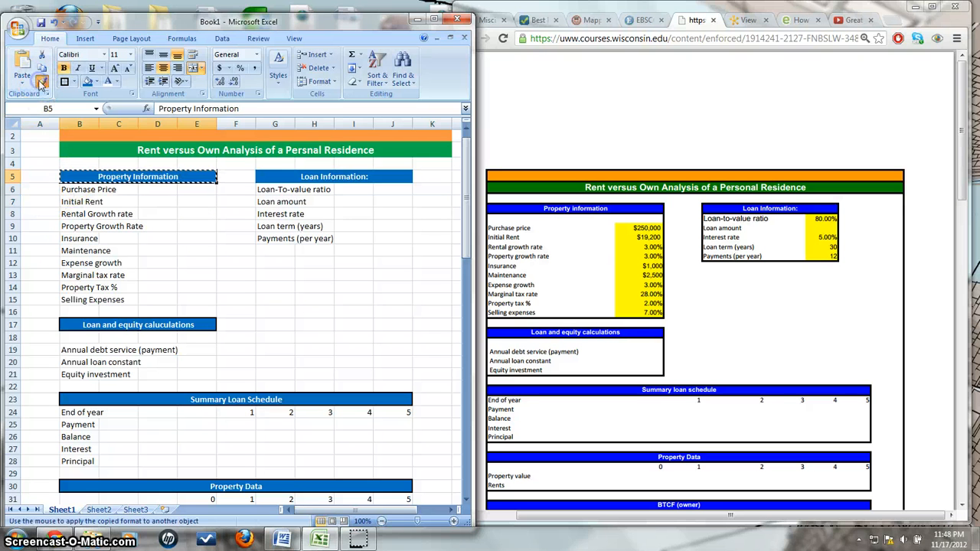
{"action": "left_click", "coordinate": [278, 175]}
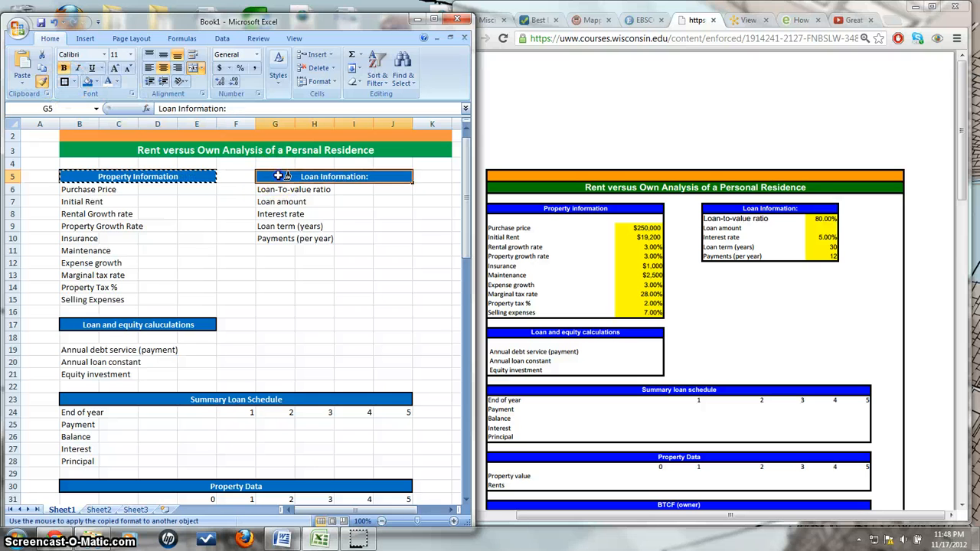
- Try to copy the Loan Information header's formatting to the BTCF (owner) row across B35:J35, and undo it
{"action": "scroll", "coordinate": [278, 176], "scroll_direction": "down", "scroll_amount": 9}
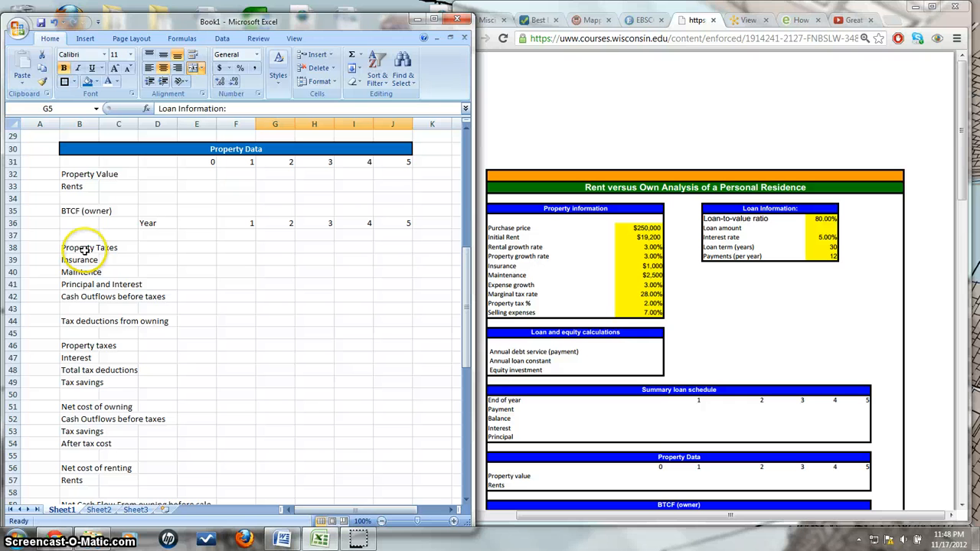
{"action": "left_click", "coordinate": [43, 82]}
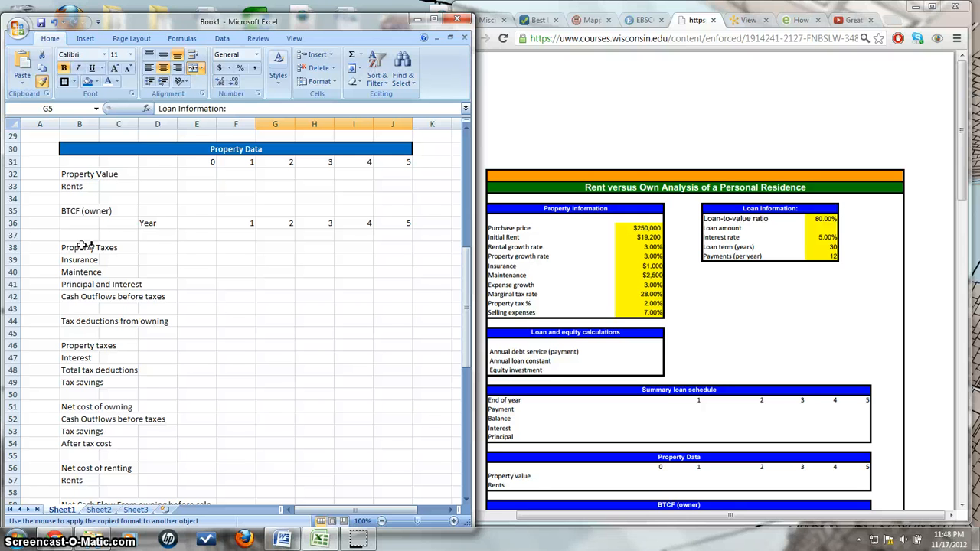
{"action": "left_click_drag", "start_coordinate": [69, 209], "coordinate": [396, 209]}
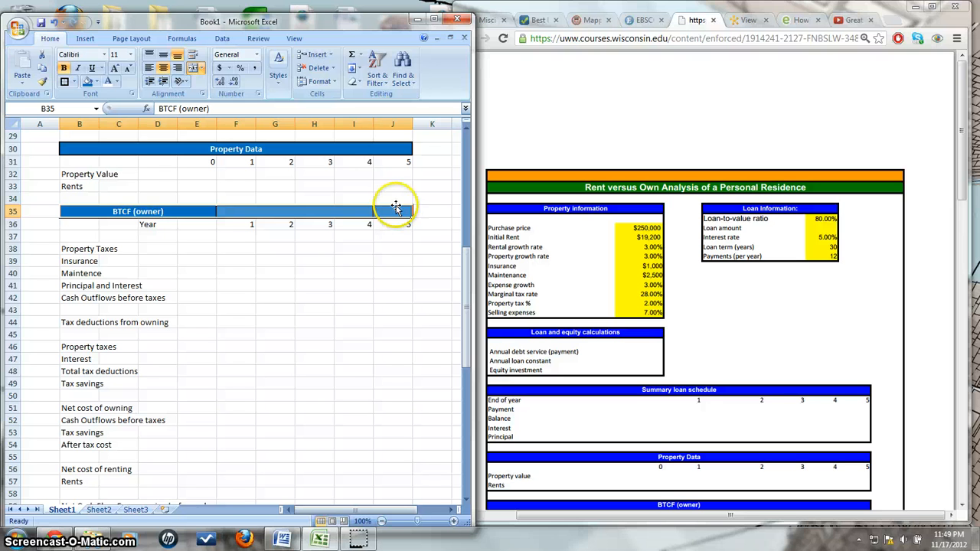
{"action": "left_click", "coordinate": [387, 196]}
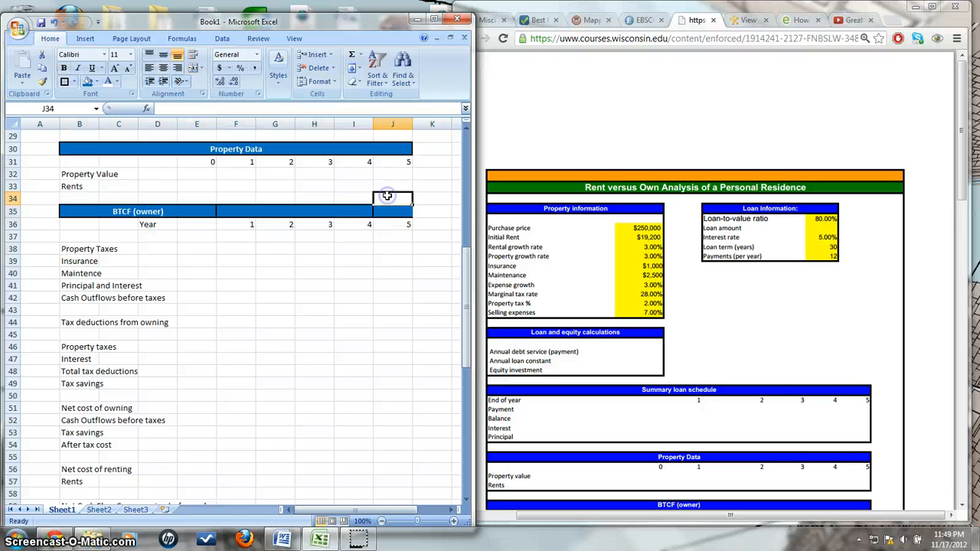
{"action": "left_click", "coordinate": [324, 174]}
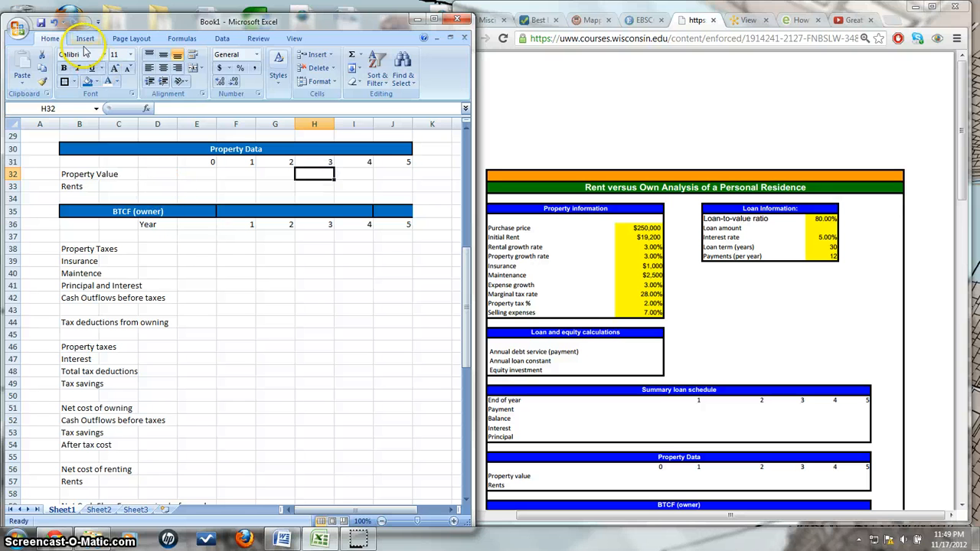
{"action": "left_click", "coordinate": [47, 21]}
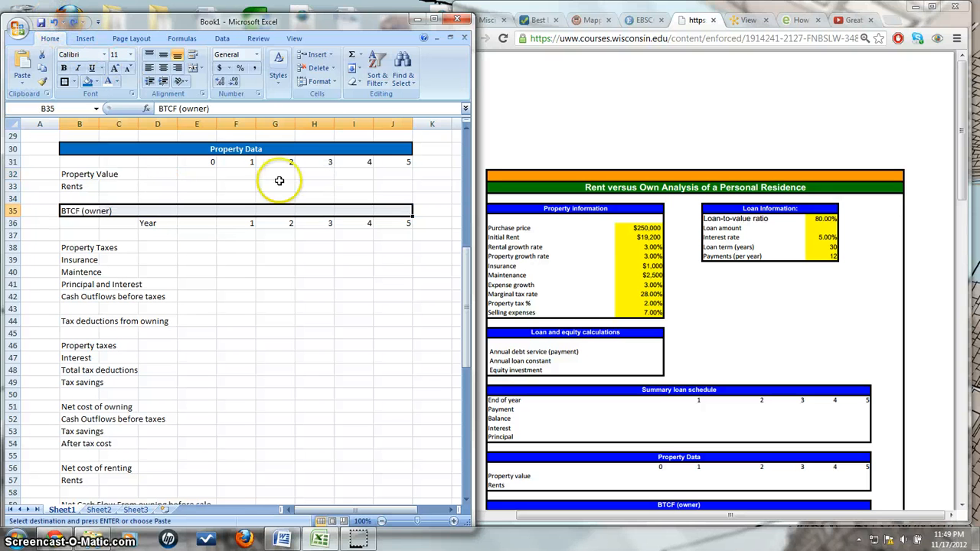
- Try pasting the copied Loan Information header into cell G18, and undo the paste
{"action": "scroll", "coordinate": [284, 191], "scroll_direction": "up", "scroll_amount": 3}
{"action": "scroll", "coordinate": [284, 195], "scroll_direction": "up", "scroll_amount": 7}
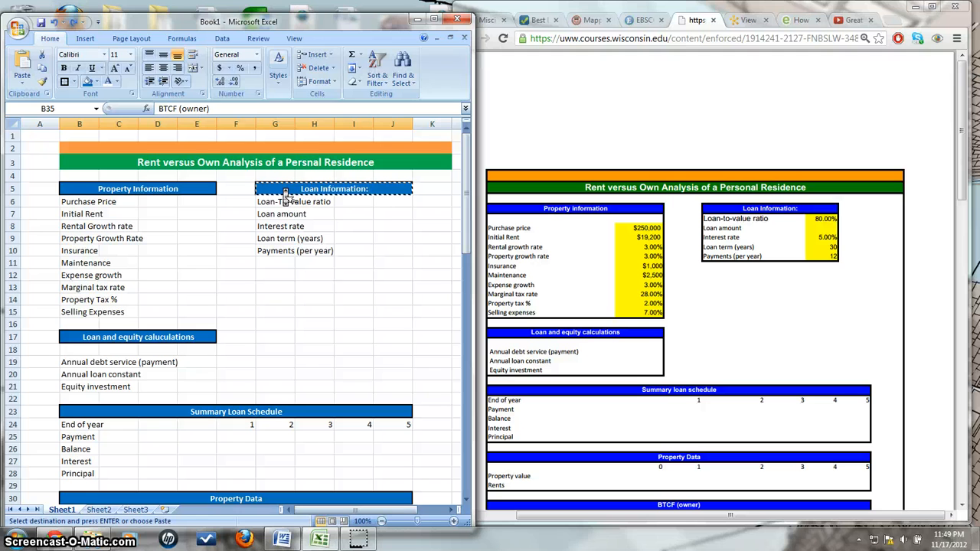
{"action": "left_click", "coordinate": [290, 347]}
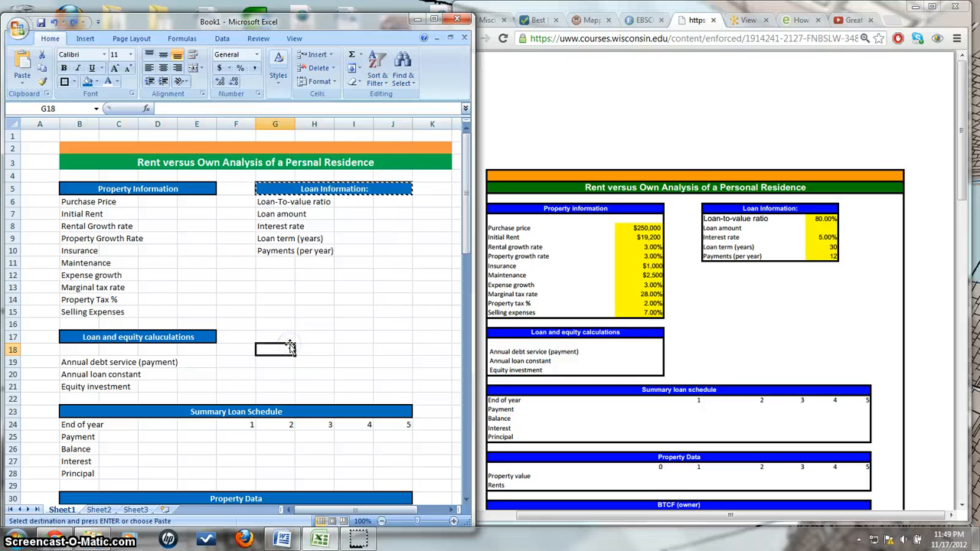
{"action": "key", "text": "ctrl+v"}
{"action": "key", "text": "Escape"}
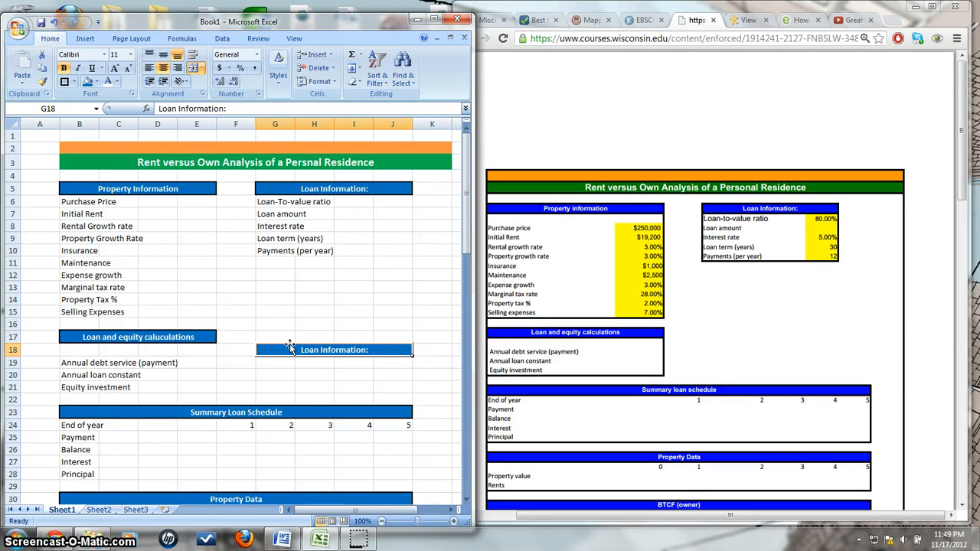
{"action": "left_click", "coordinate": [53, 23]}
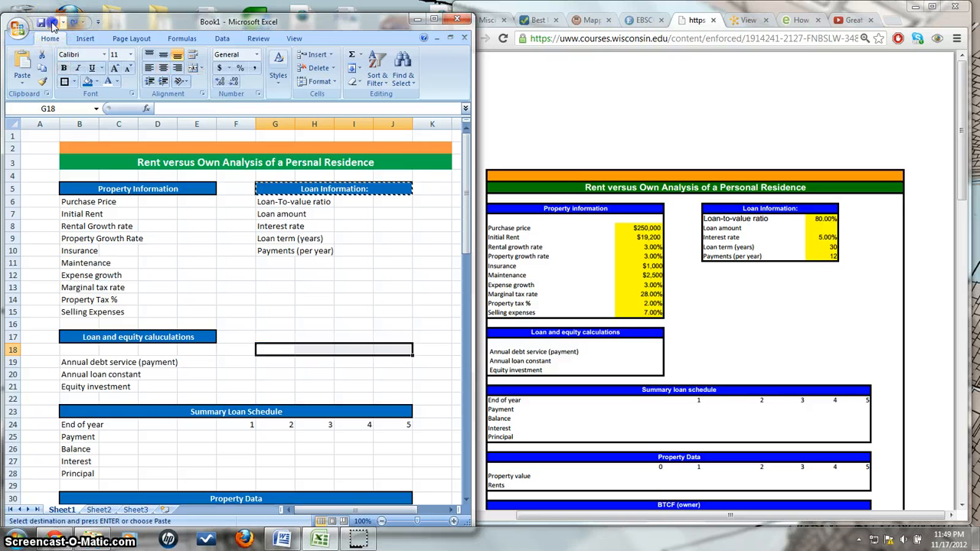
- Copy the Summary Loan Schedule header's formatting to the BTCF (owner) header, merged and centered across B35:J35
{"action": "left_click", "coordinate": [193, 413]}
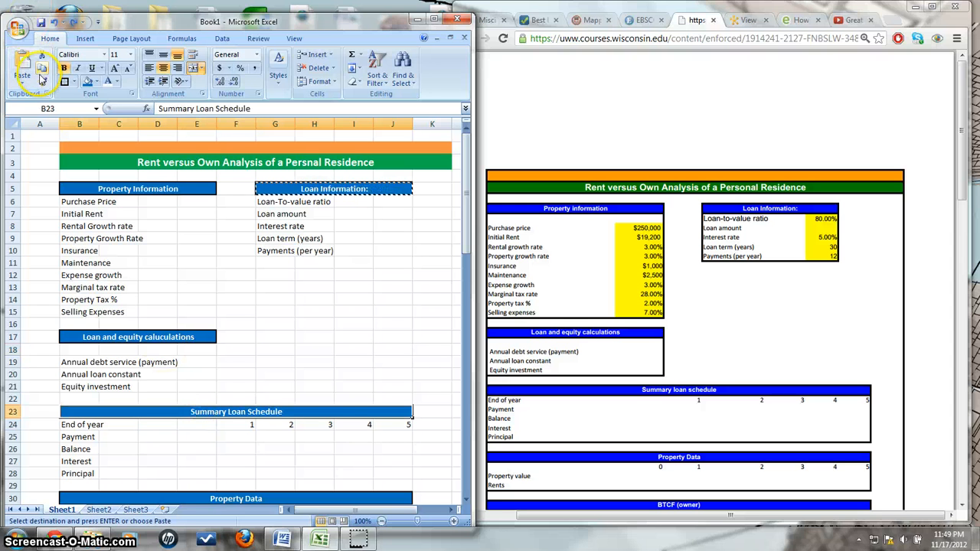
{"action": "left_click", "coordinate": [42, 82]}
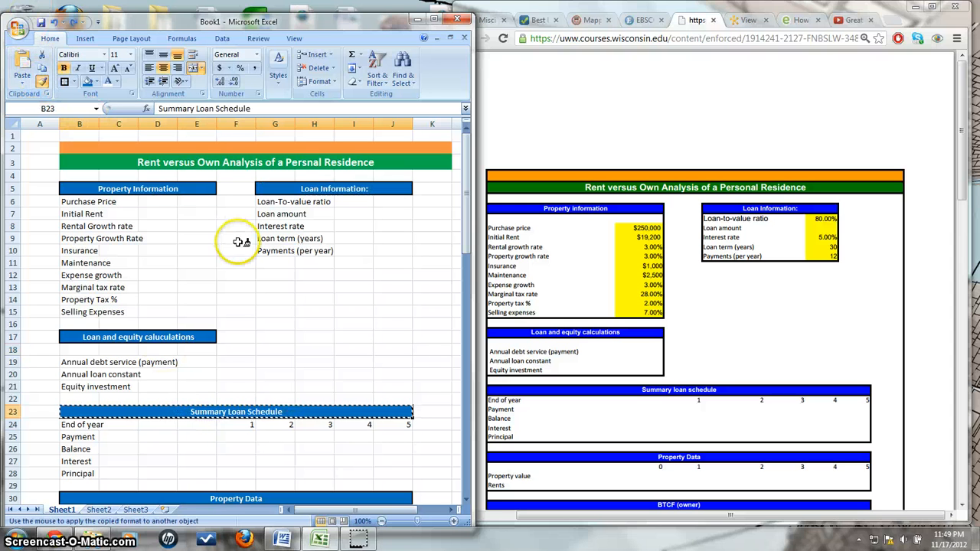
{"action": "scroll", "coordinate": [240, 248], "scroll_direction": "down", "scroll_amount": 3}
{"action": "scroll", "coordinate": [240, 249], "scroll_direction": "down", "scroll_amount": 5}
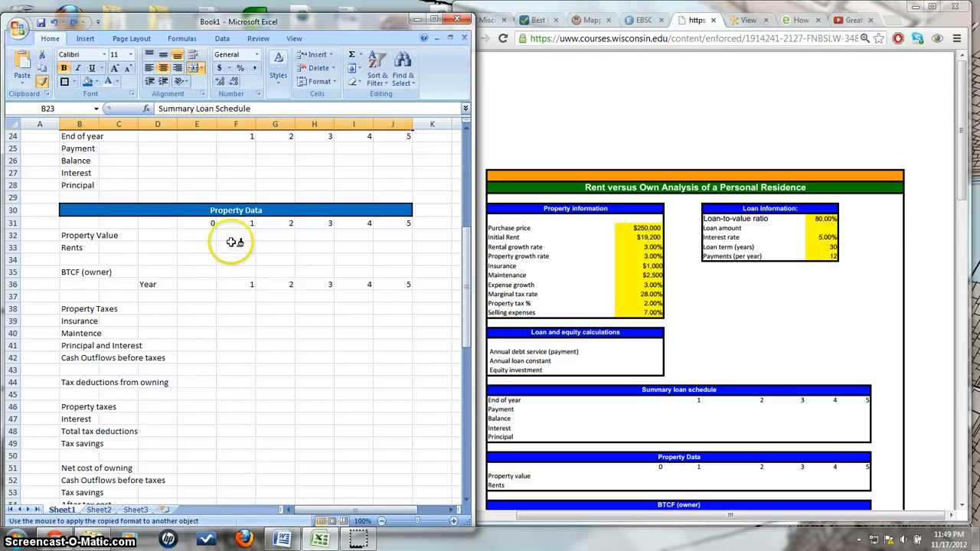
{"action": "mouse_move", "coordinate": [91, 271]}
{"action": "left_mouse_down"}
{"action": "mouse_move", "coordinate": [376, 287]}
{"action": "mouse_move", "coordinate": [436, 278]}
{"action": "mouse_move", "coordinate": [398, 272]}
{"action": "left_mouse_up"}
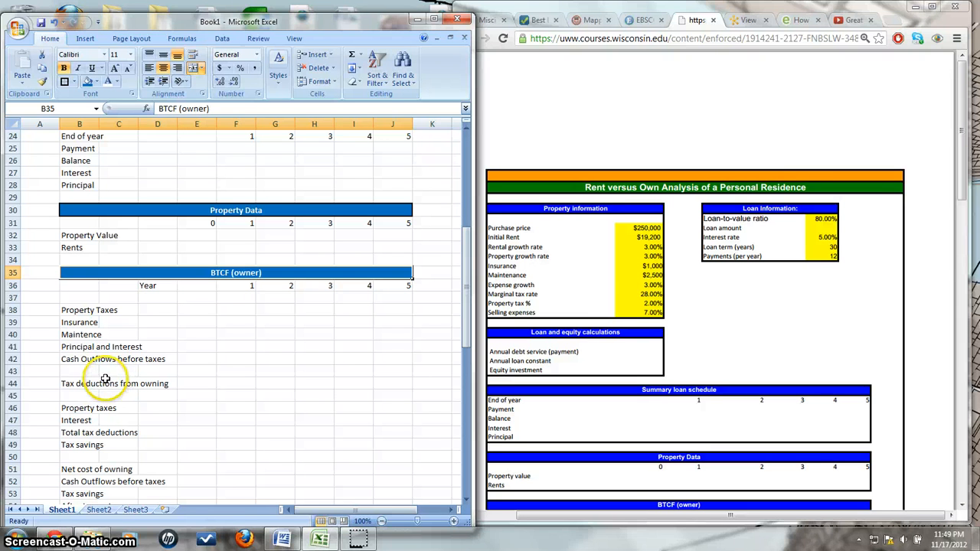
- Following the reference layout, copy the BTCF (owner) header's formatting to the Tax deductions from owning header across B44:J44
{"action": "left_click", "coordinate": [963, 113]}
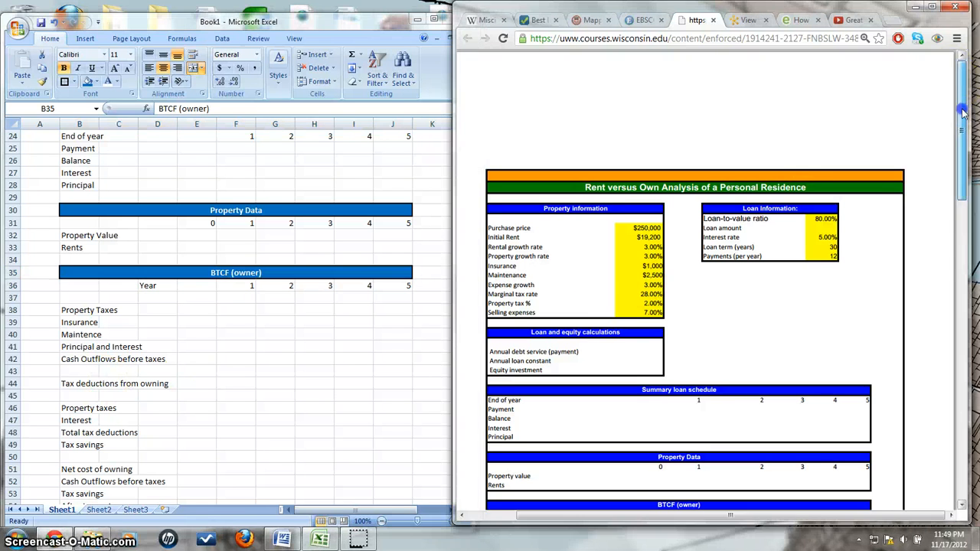
{"action": "left_click_drag", "start_coordinate": [963, 113], "coordinate": [963, 186]}
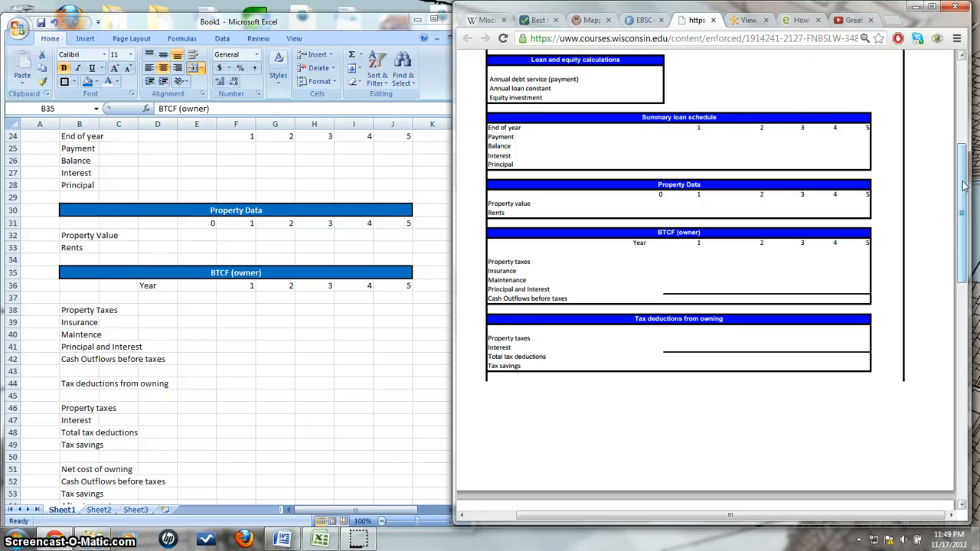
{"action": "mouse_move", "coordinate": [963, 186]}
{"action": "left_mouse_down"}
{"action": "mouse_move", "coordinate": [966, 130]}
{"action": "mouse_move", "coordinate": [971, 200]}
{"action": "left_mouse_up"}
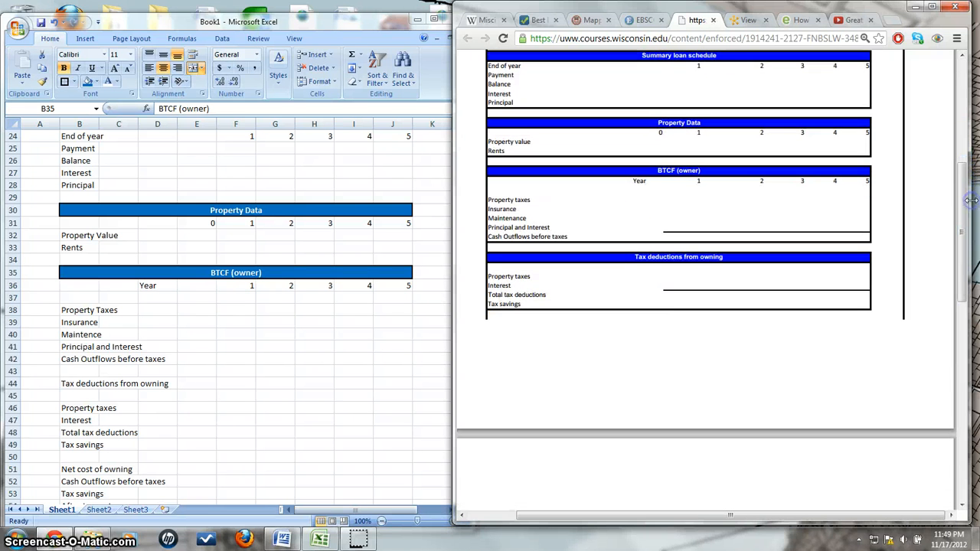
{"action": "left_click", "coordinate": [974, 216]}
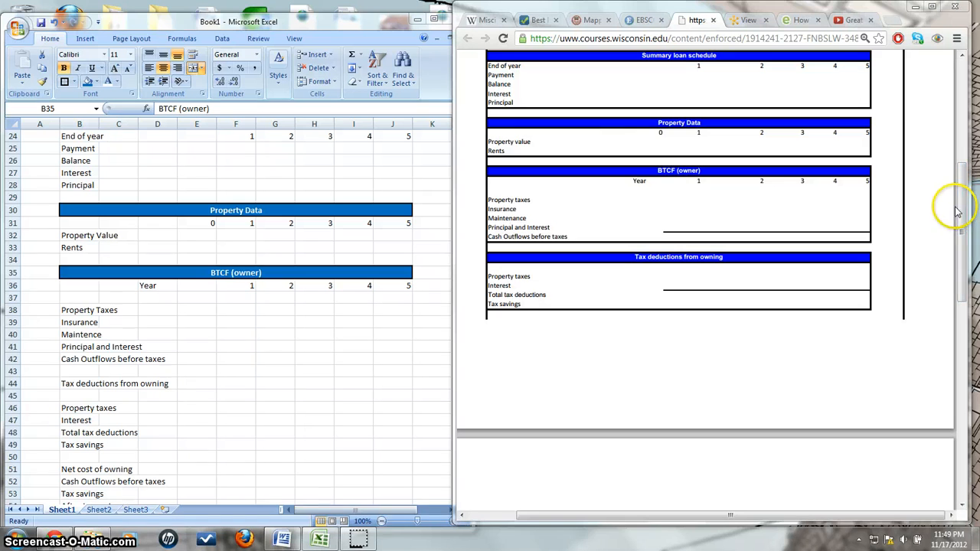
{"action": "left_click_drag", "start_coordinate": [961, 214], "coordinate": [962, 228]}
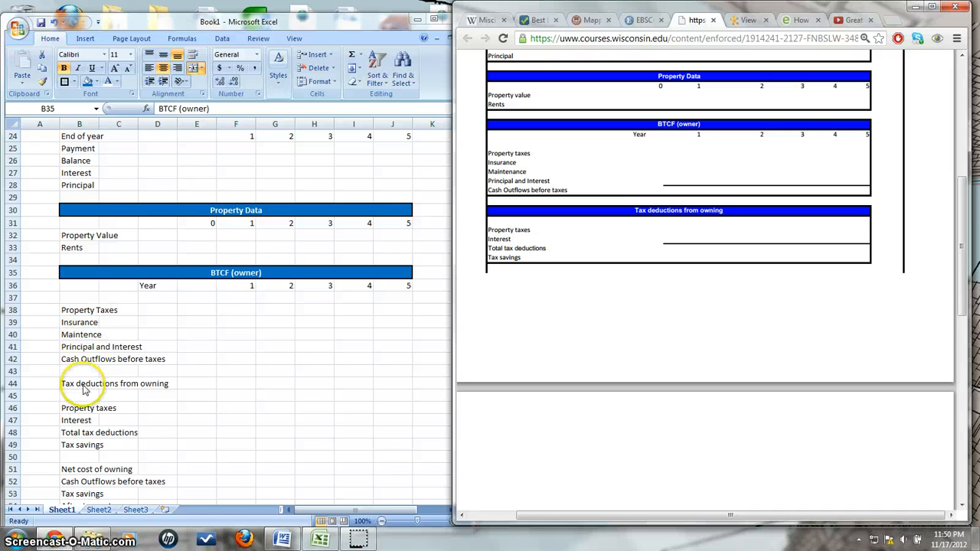
{"action": "left_click", "coordinate": [126, 270]}
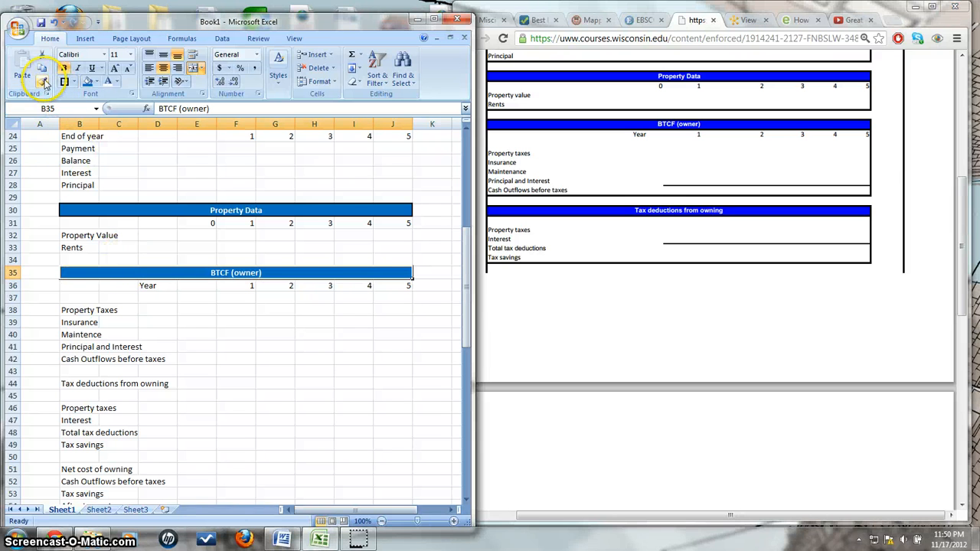
{"action": "left_click", "coordinate": [42, 81]}
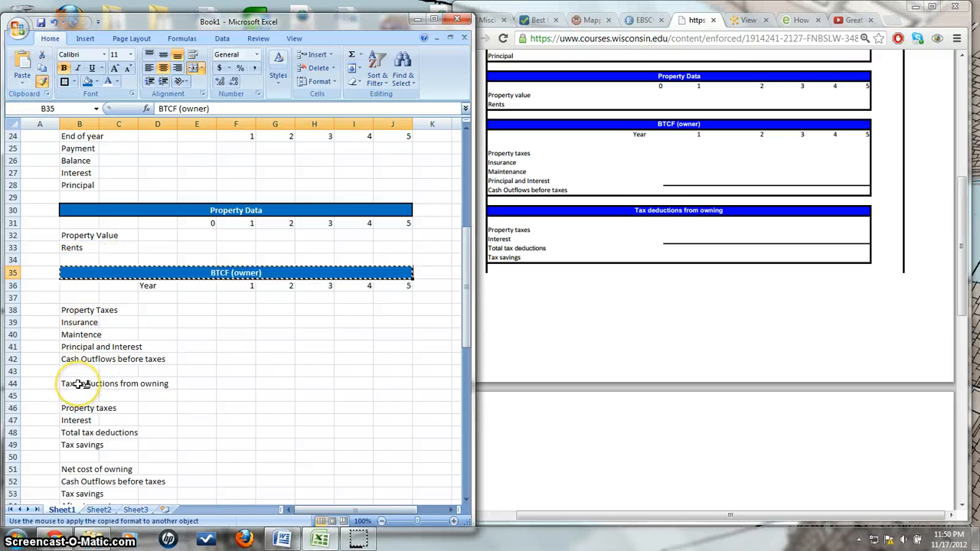
{"action": "left_click_drag", "start_coordinate": [77, 384], "coordinate": [385, 383]}
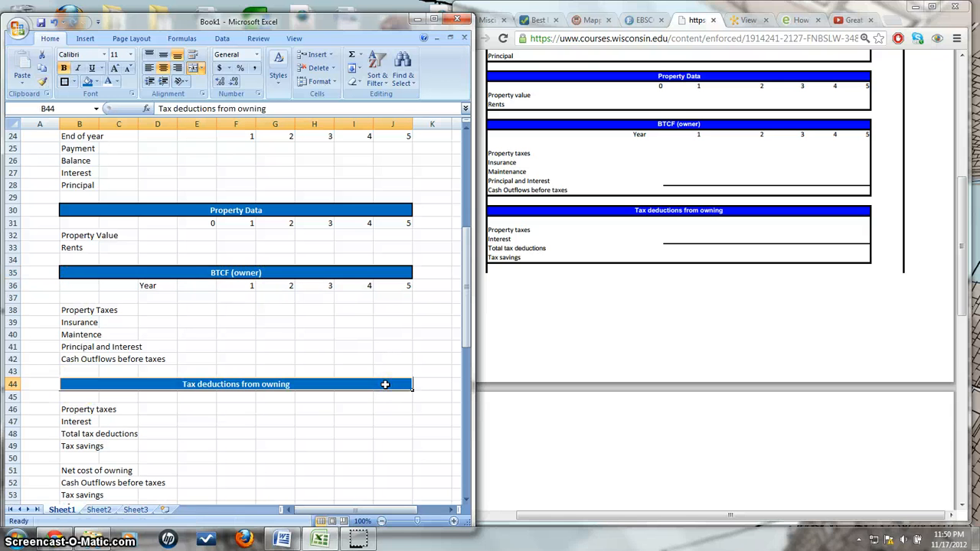
- Following the next part of the reference layout, copy the Tax deductions from owning header's formatting to the Net cost of owning header across B51:J51
{"action": "scroll", "coordinate": [386, 383], "scroll_direction": "down", "scroll_amount": 3}
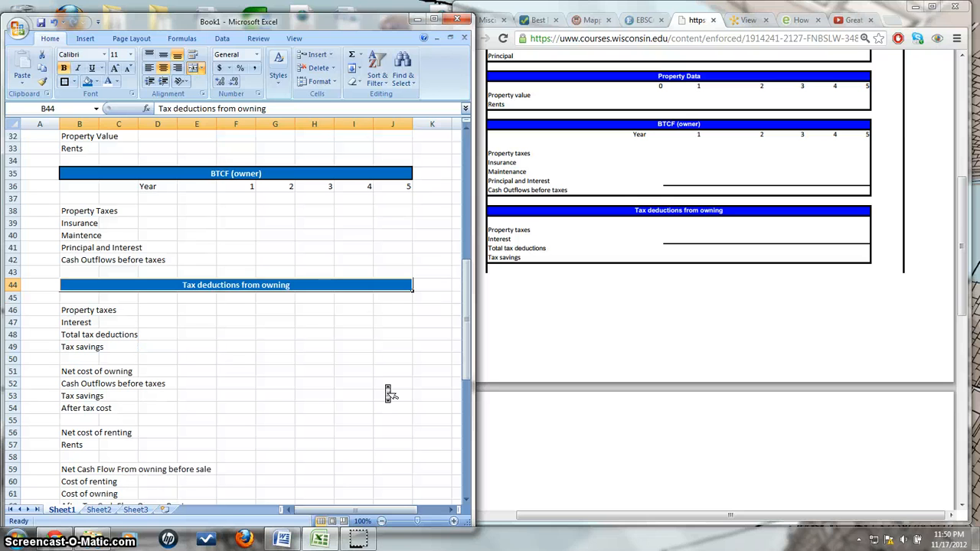
{"action": "scroll", "coordinate": [389, 393], "scroll_direction": "down", "scroll_amount": 2}
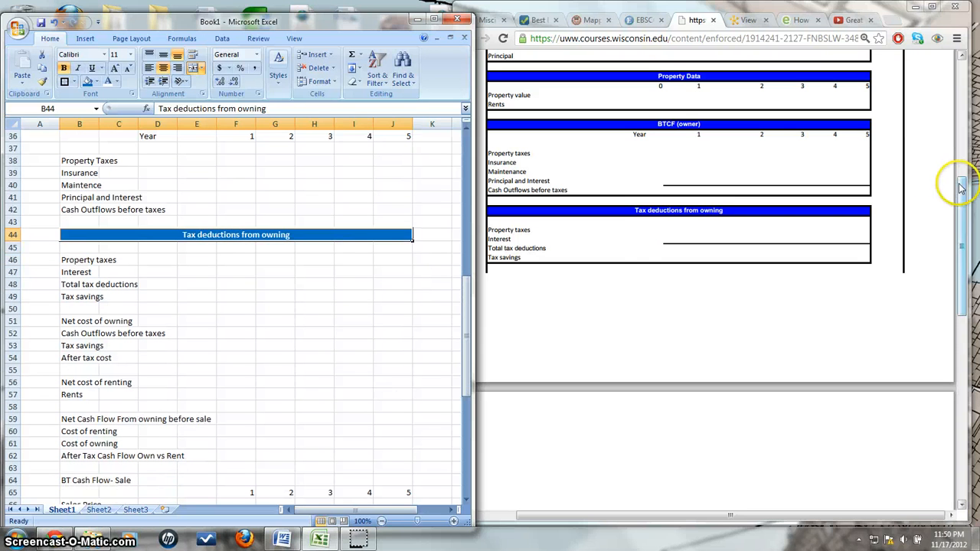
{"action": "left_click_drag", "start_coordinate": [962, 184], "coordinate": [962, 334]}
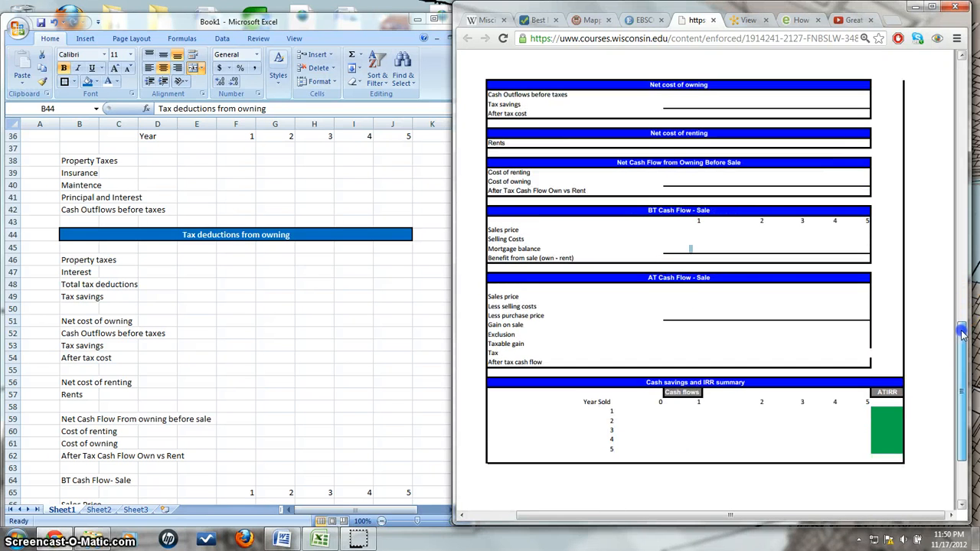
{"action": "left_click", "coordinate": [70, 319]}
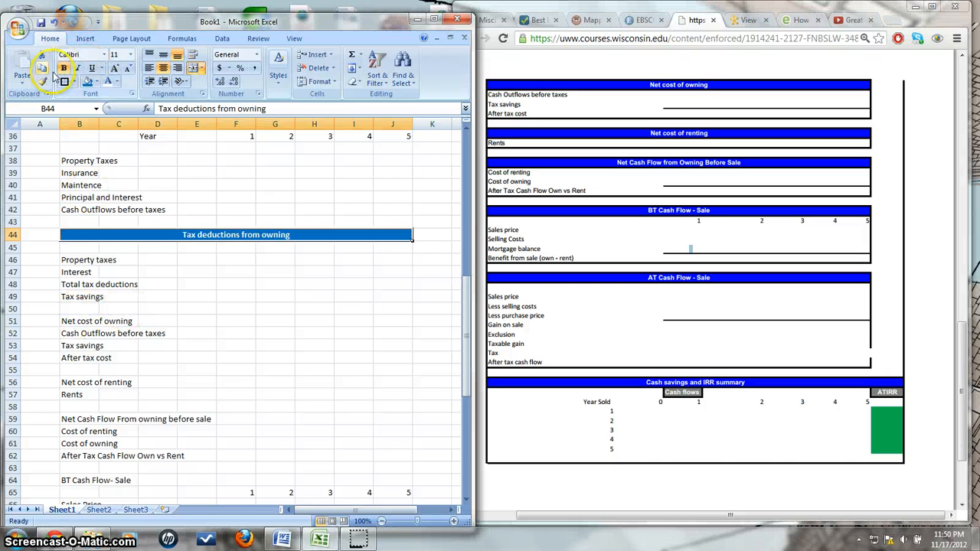
{"action": "left_click", "coordinate": [41, 81]}
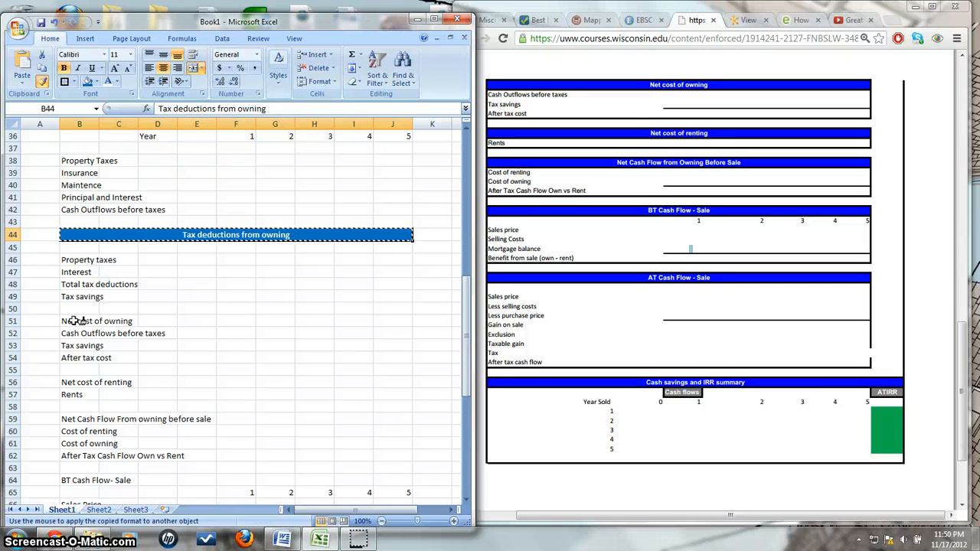
{"action": "left_click_drag", "start_coordinate": [77, 321], "coordinate": [399, 327]}
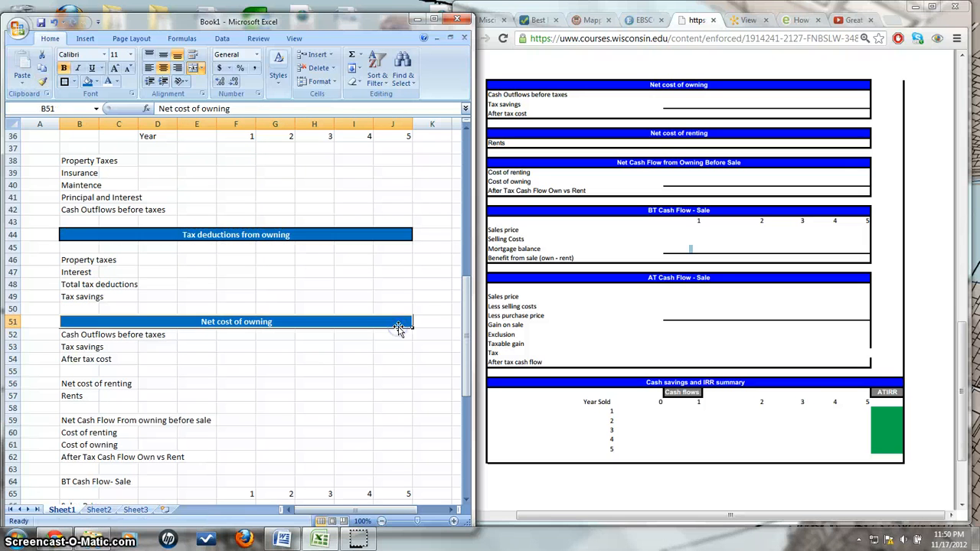
- Copy the Net cost of owning header's formatting to the Net cost of renting header in row 56 and the BT Cash Flow- Sale header in row 64
{"action": "left_click", "coordinate": [42, 84]}
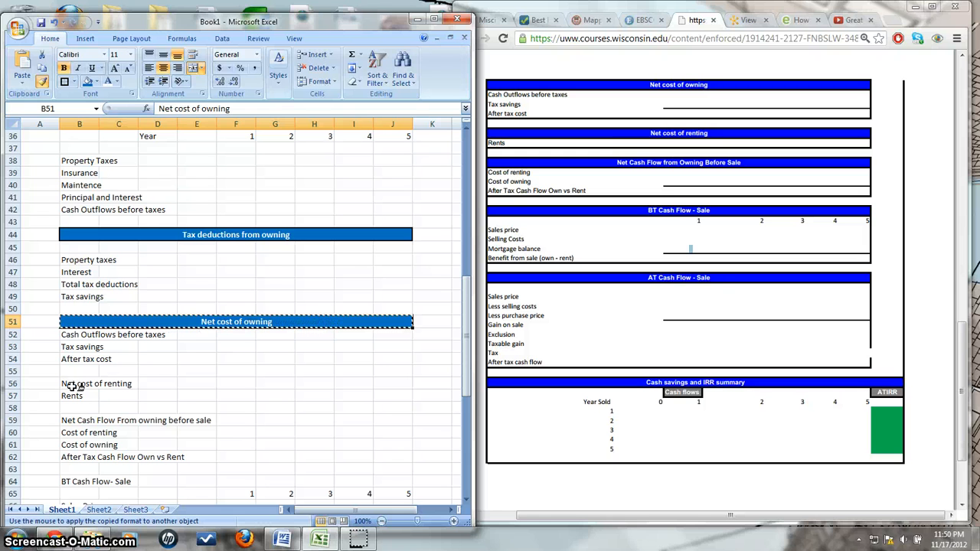
{"action": "left_click_drag", "start_coordinate": [71, 387], "coordinate": [394, 380]}
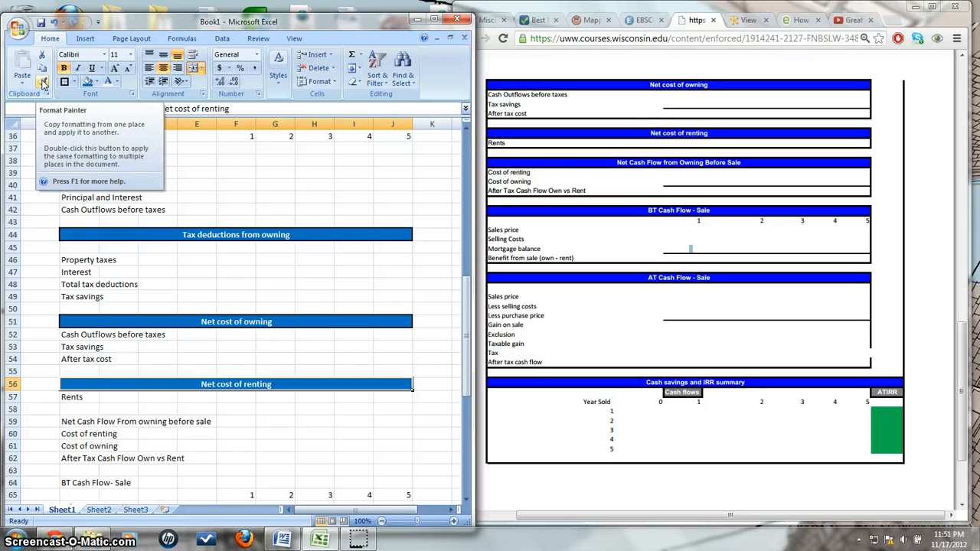
{"action": "left_click", "coordinate": [44, 82]}
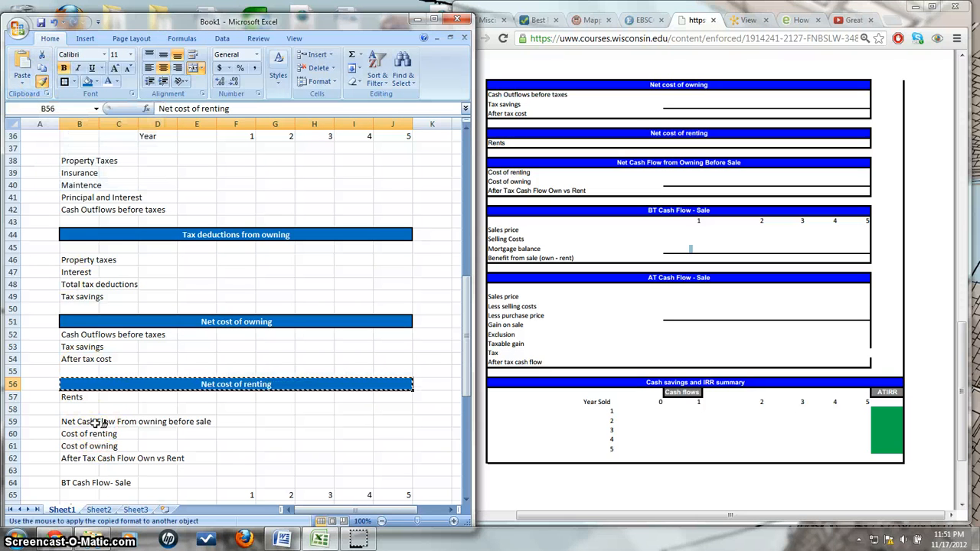
{"action": "scroll", "coordinate": [97, 422], "scroll_direction": "down", "scroll_amount": 2}
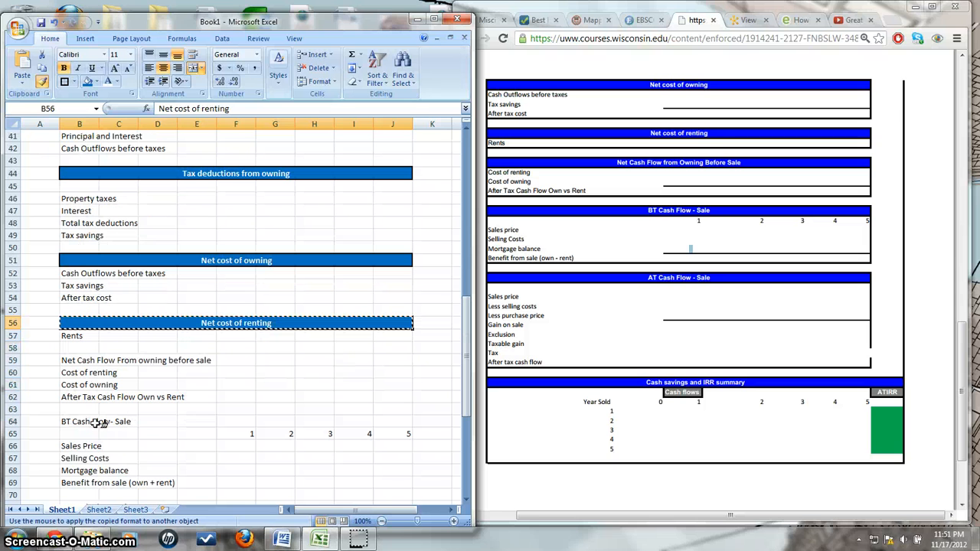
{"action": "left_click", "coordinate": [89, 422]}
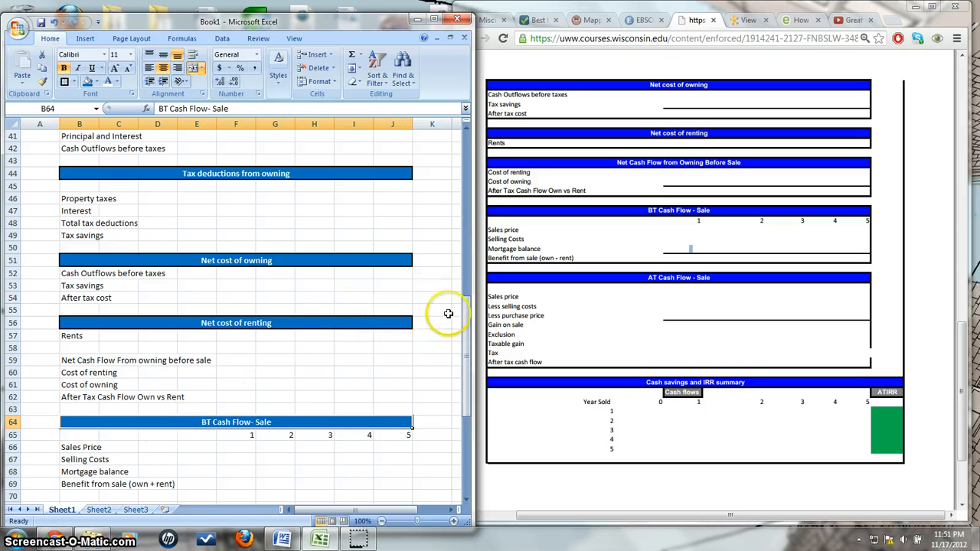
- Copy the BT Cash Flow- Sale header's formatting to the AT Cash Flow- Sale header across B71:J71
{"action": "scroll", "coordinate": [277, 393], "scroll_direction": "down", "scroll_amount": 4}
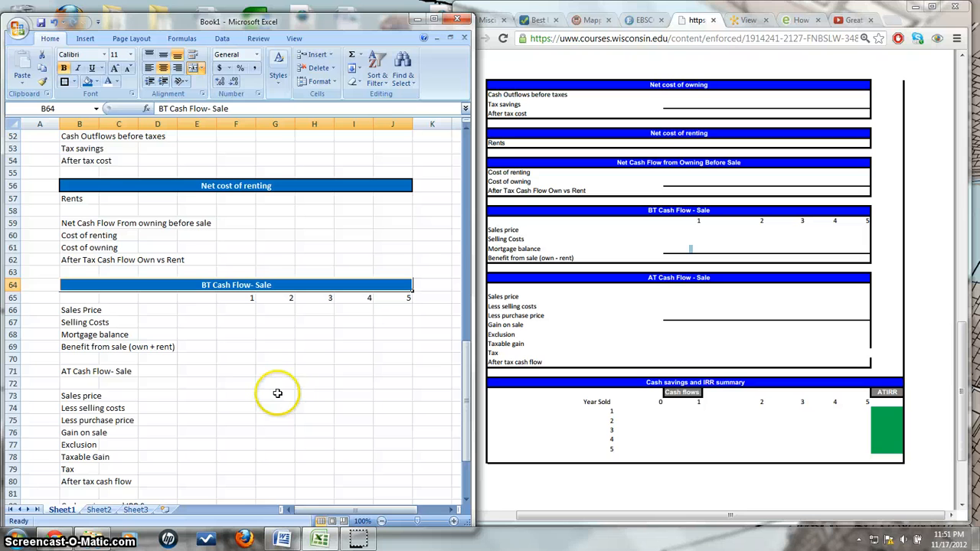
{"action": "left_click", "coordinate": [42, 82]}
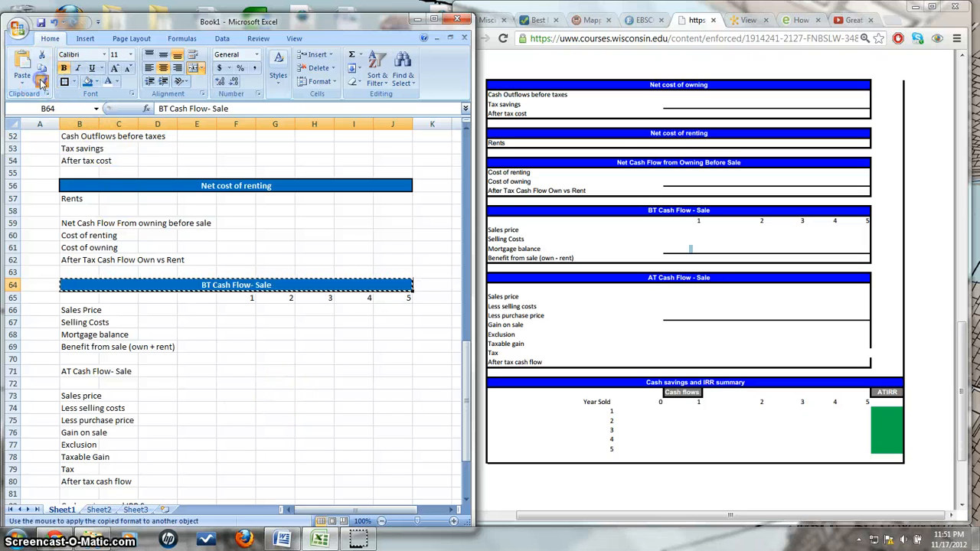
{"action": "left_click", "coordinate": [84, 372]}
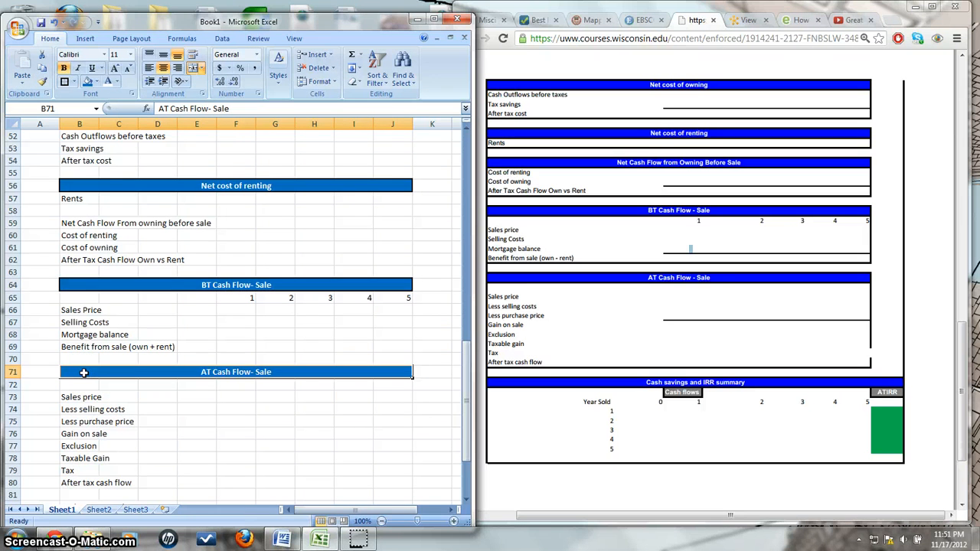
- Try to copy the AT Cash Flow- Sale header's formatting to the Cash savings and IRR Summary row across B82:K82, and undo it
{"action": "scroll", "coordinate": [86, 381], "scroll_direction": "down", "scroll_amount": 4}
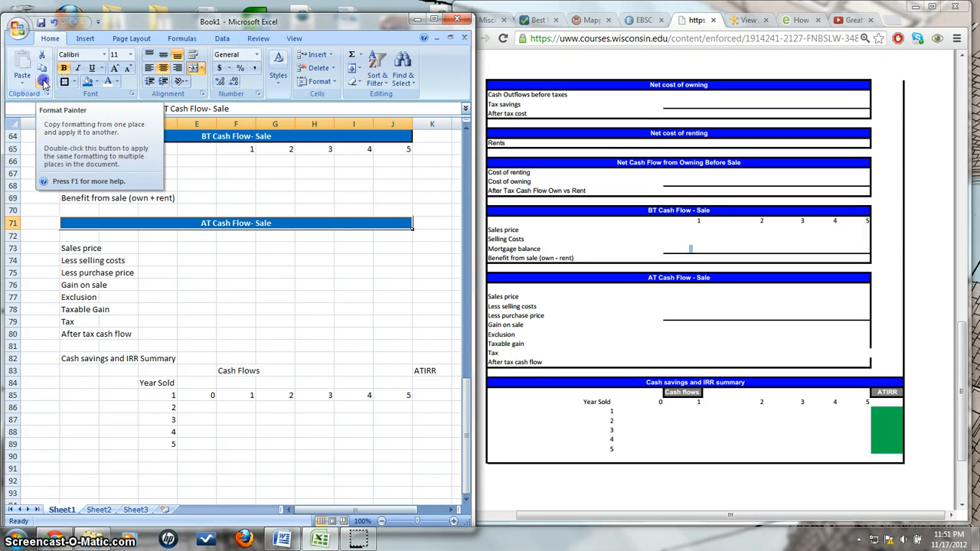
{"action": "left_click", "coordinate": [43, 82]}
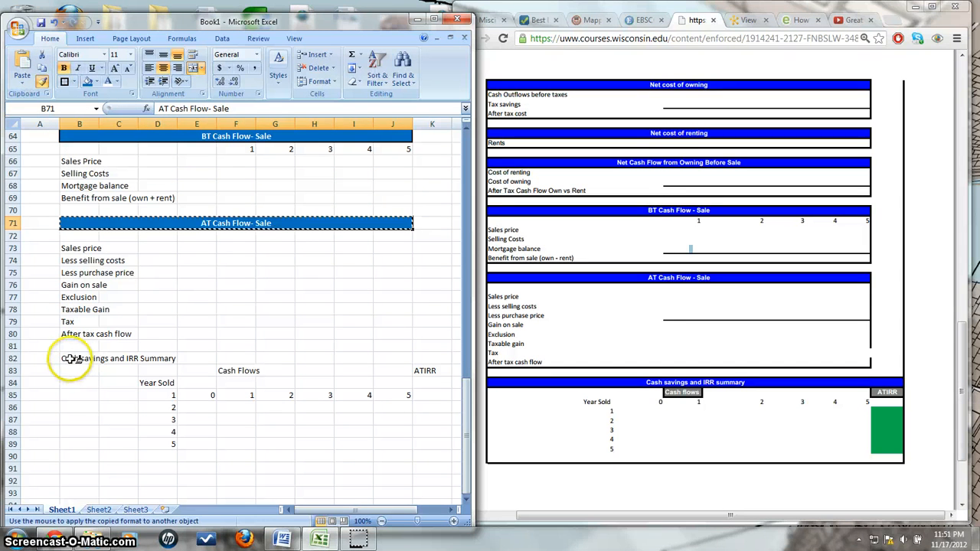
{"action": "left_click_drag", "start_coordinate": [73, 361], "coordinate": [416, 357]}
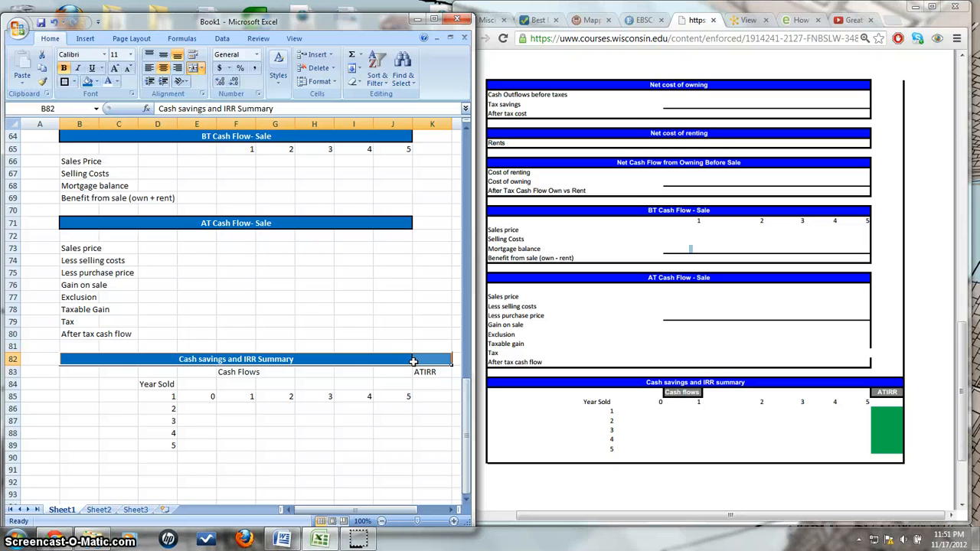
{"action": "left_click", "coordinate": [55, 22]}
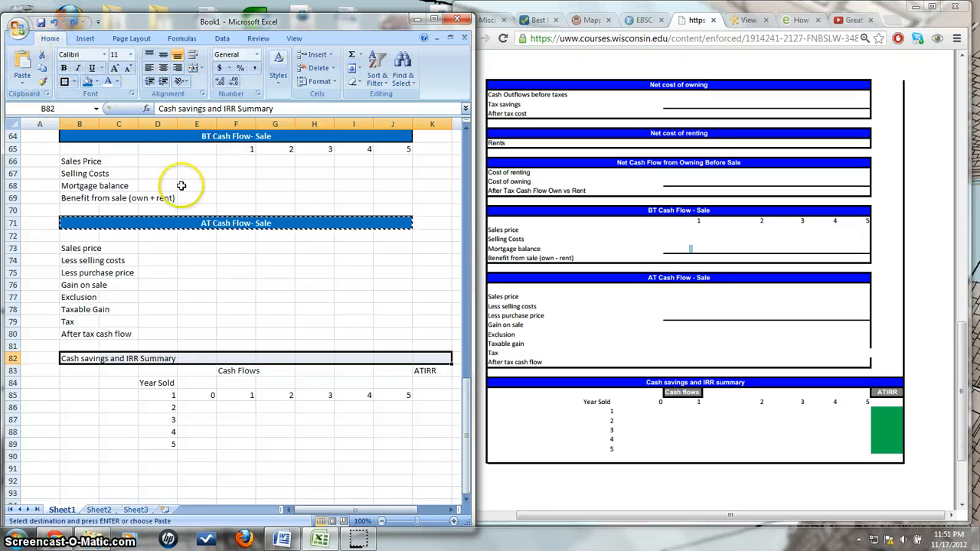
- Format the Cash savings and IRR Summary header across B82:K82 with blue fill, white bold text and a thick box border
{"action": "left_click", "coordinate": [86, 81]}
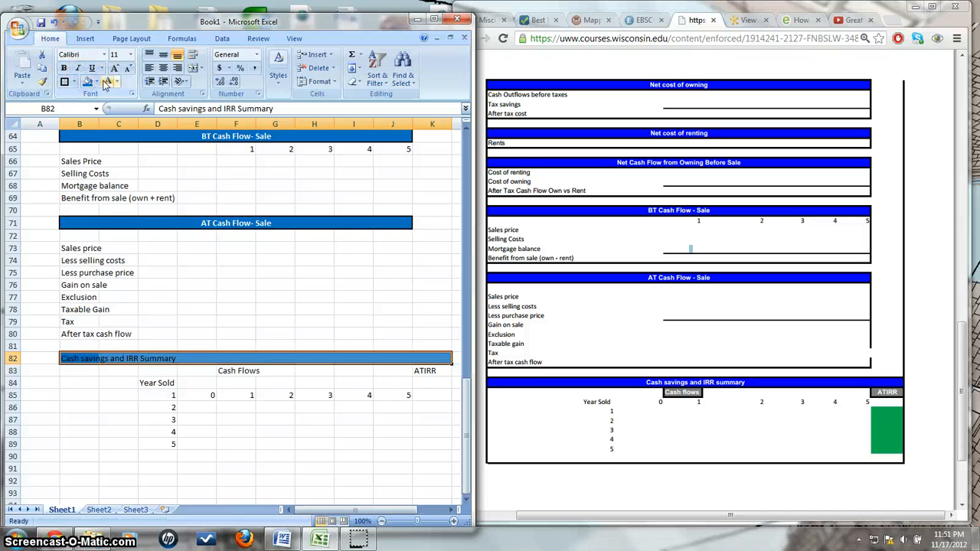
{"action": "left_click", "coordinate": [108, 82]}
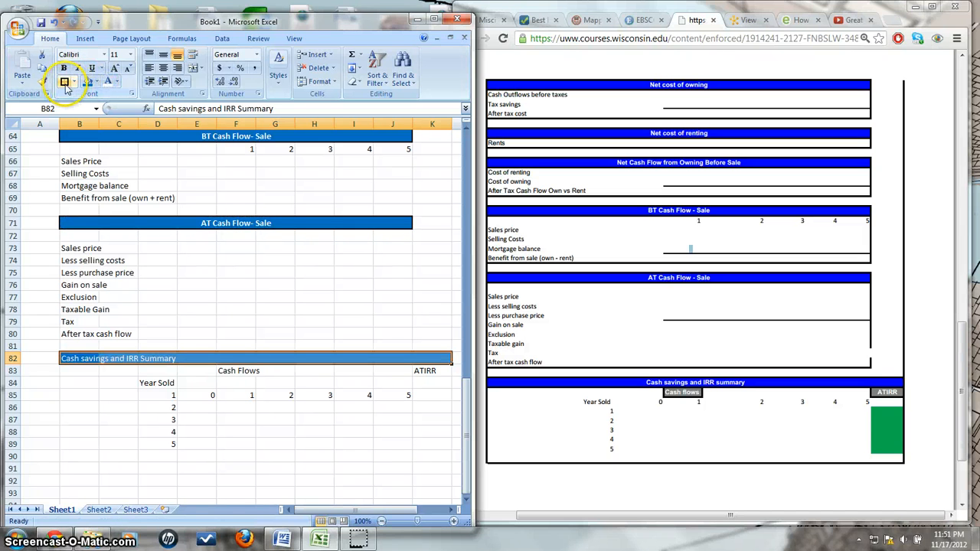
{"action": "left_click", "coordinate": [66, 81]}
{"action": "left_click", "coordinate": [65, 69]}
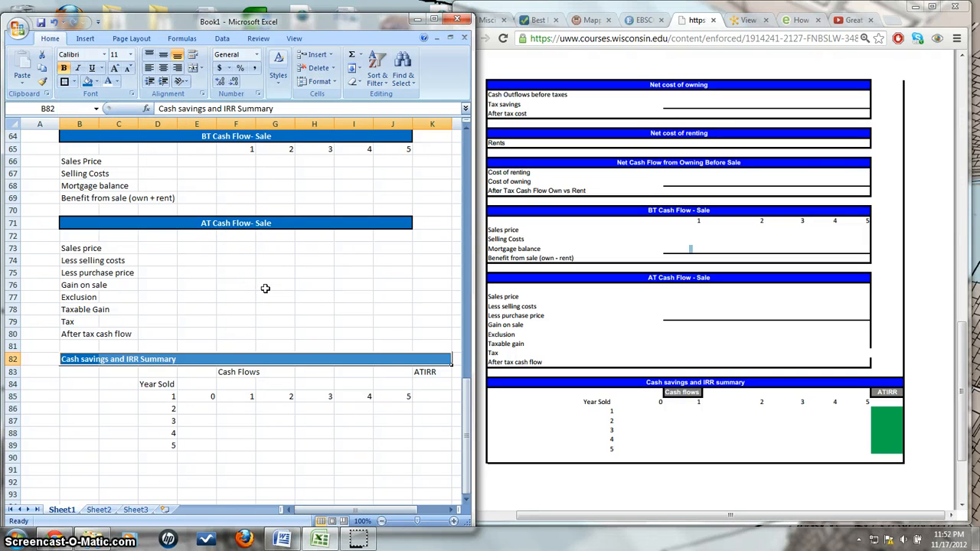
- Format the Cash Flows label in F83 with a dark gray fill, white bold text and a box border
{"action": "left_click", "coordinate": [235, 372]}
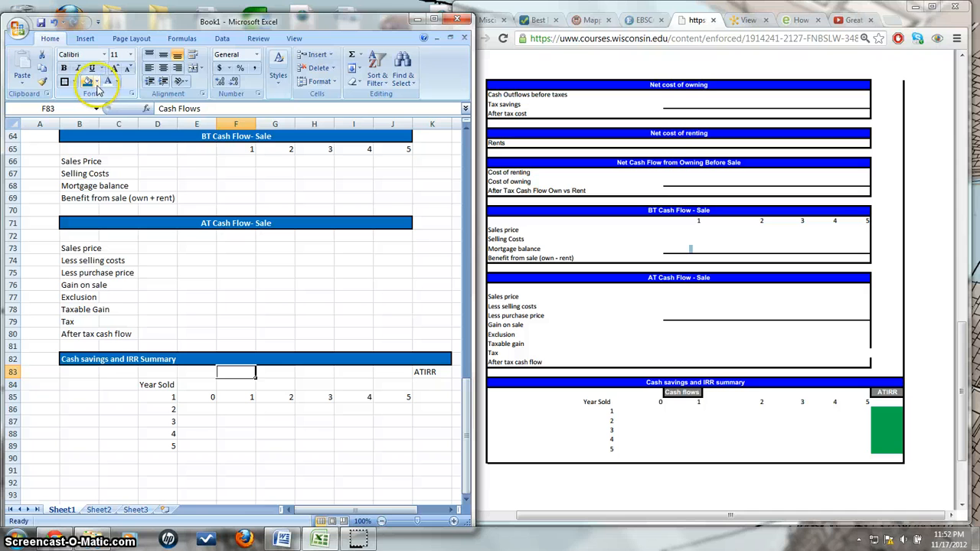
{"action": "left_click", "coordinate": [96, 82]}
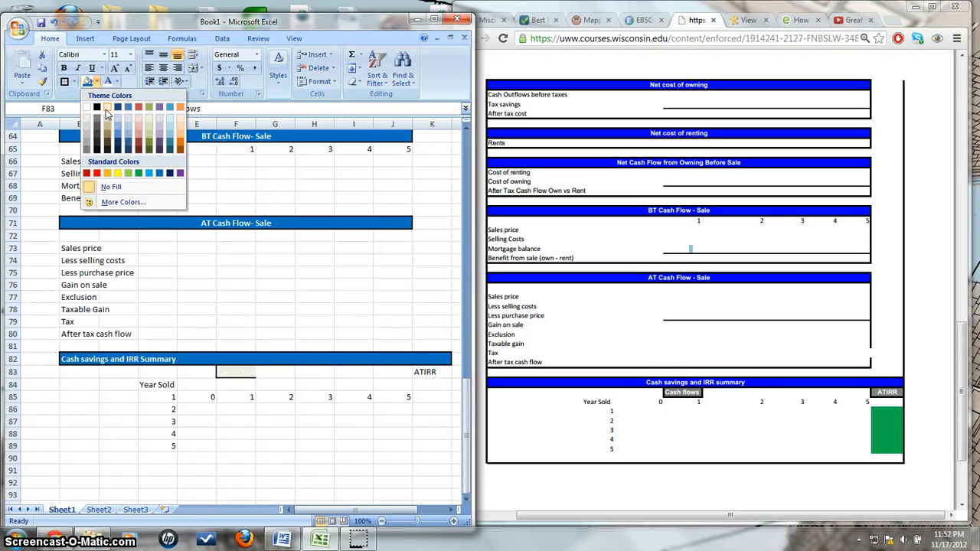
{"action": "left_click", "coordinate": [86, 150]}
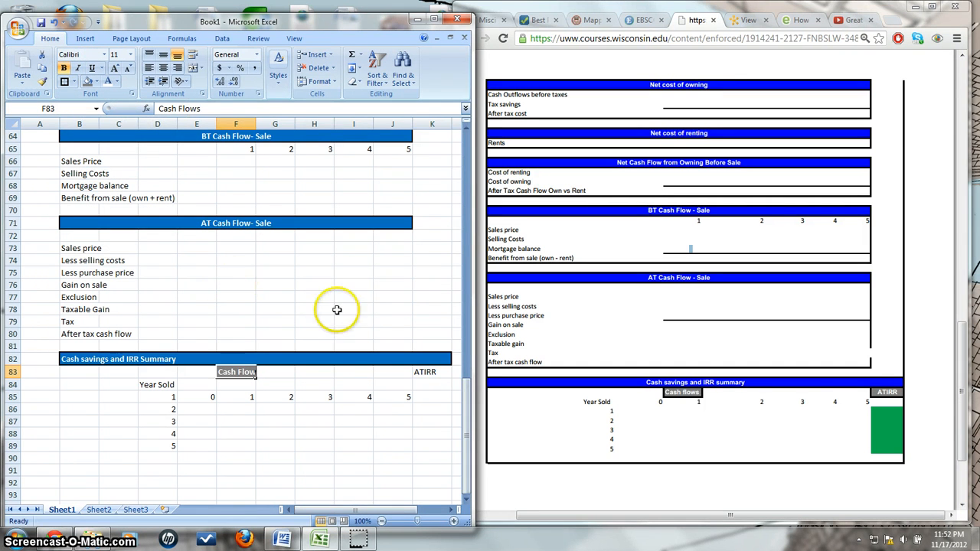
- Copy the Cash Flows label's formatting to the ATIRR label in K83
{"action": "left_click", "coordinate": [431, 374]}
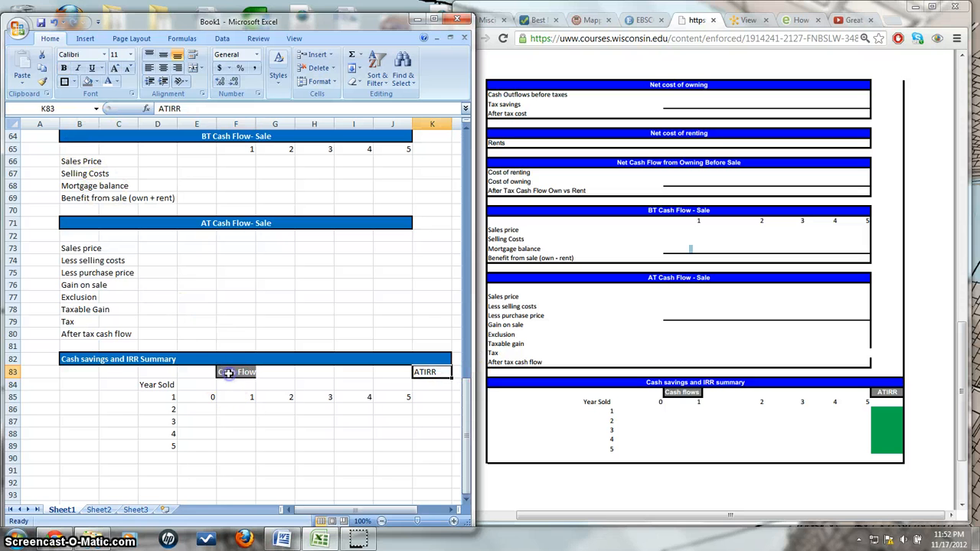
{"action": "left_click", "coordinate": [227, 373]}
{"action": "left_click", "coordinate": [42, 81]}
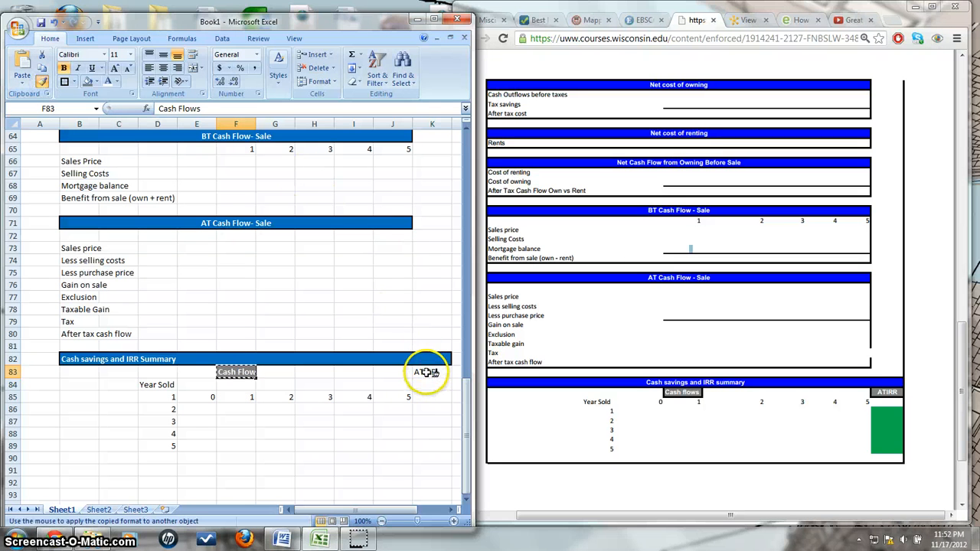
{"action": "left_click", "coordinate": [427, 372]}
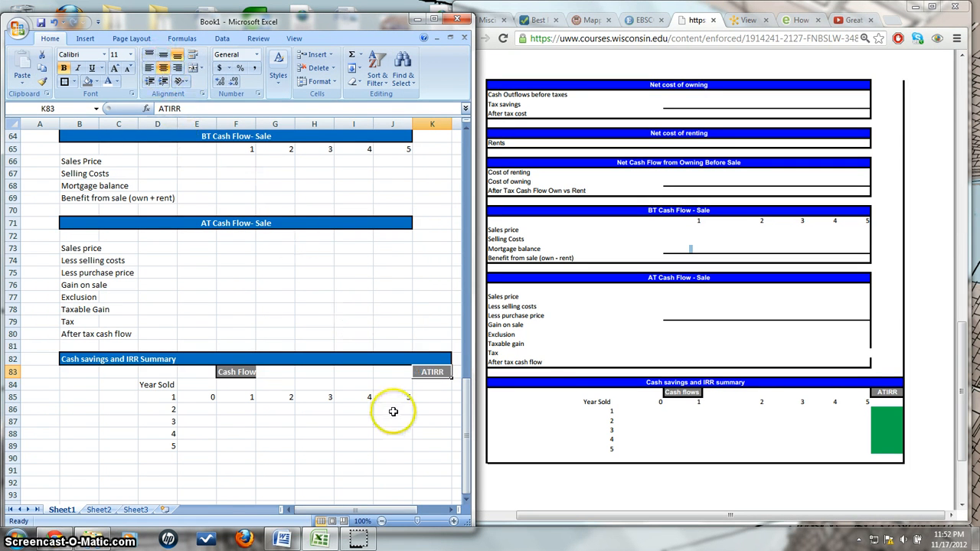
- Fill cells K86:K90 below the ATIRR label with green
{"action": "left_click_drag", "start_coordinate": [429, 411], "coordinate": [433, 455]}
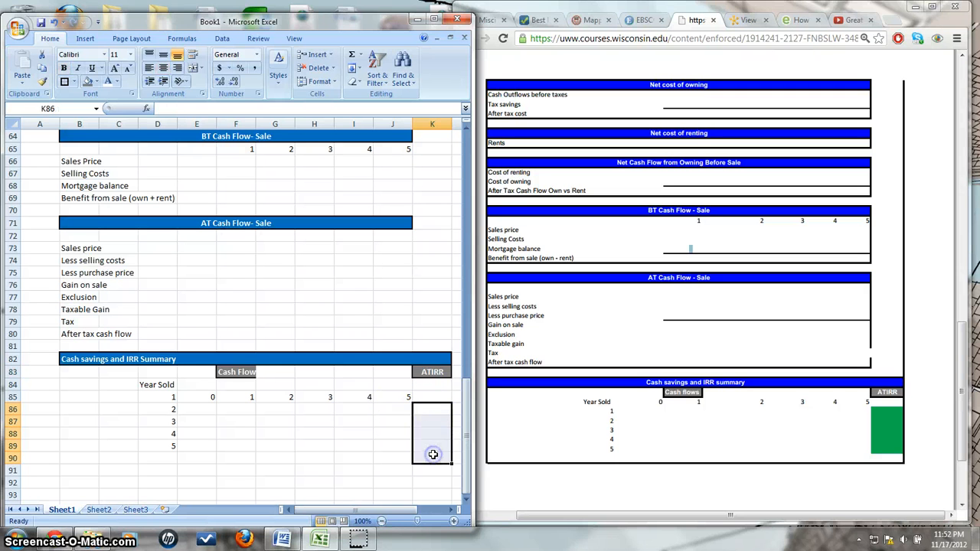
{"action": "left_click", "coordinate": [96, 82]}
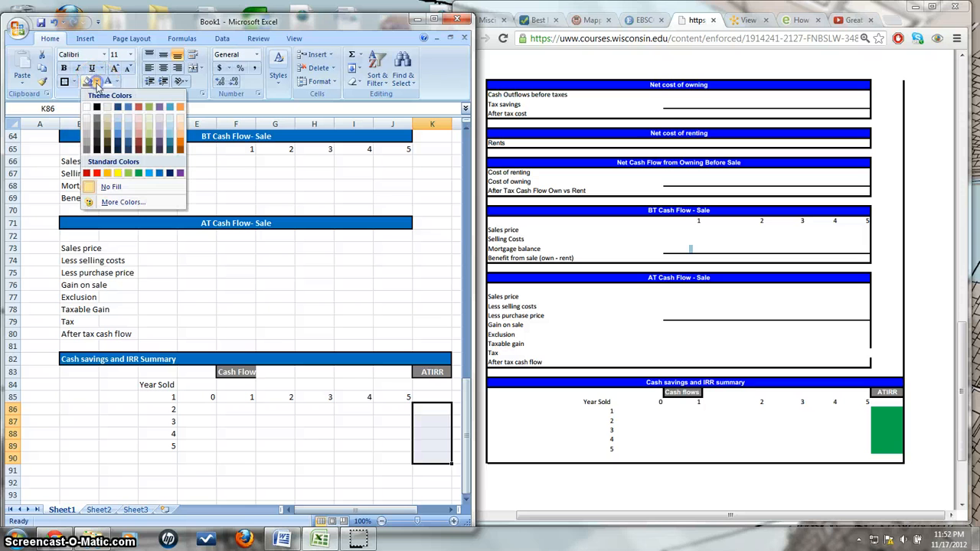
{"action": "left_click", "coordinate": [136, 174]}
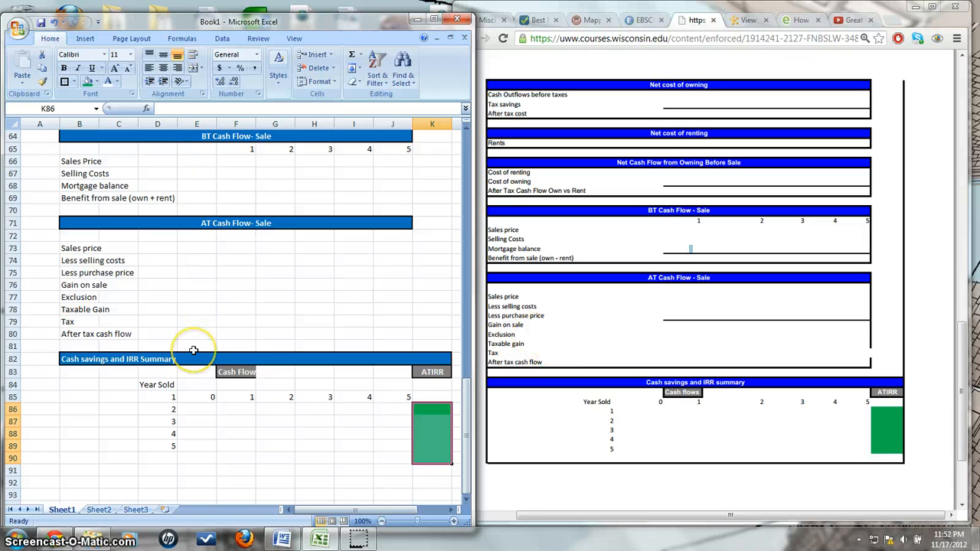
- Try a thick box border around the whole analysis, starting at B2 and spanning columns B to K, and undo it
{"action": "scroll", "coordinate": [194, 350], "scroll_direction": "up", "scroll_amount": 13}
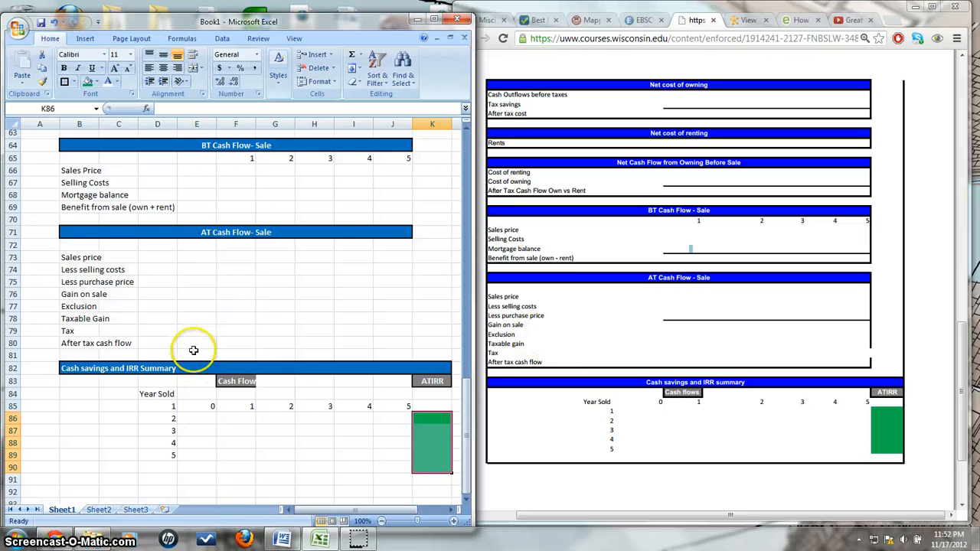
{"action": "scroll", "coordinate": [196, 357], "scroll_direction": "up", "scroll_amount": 8}
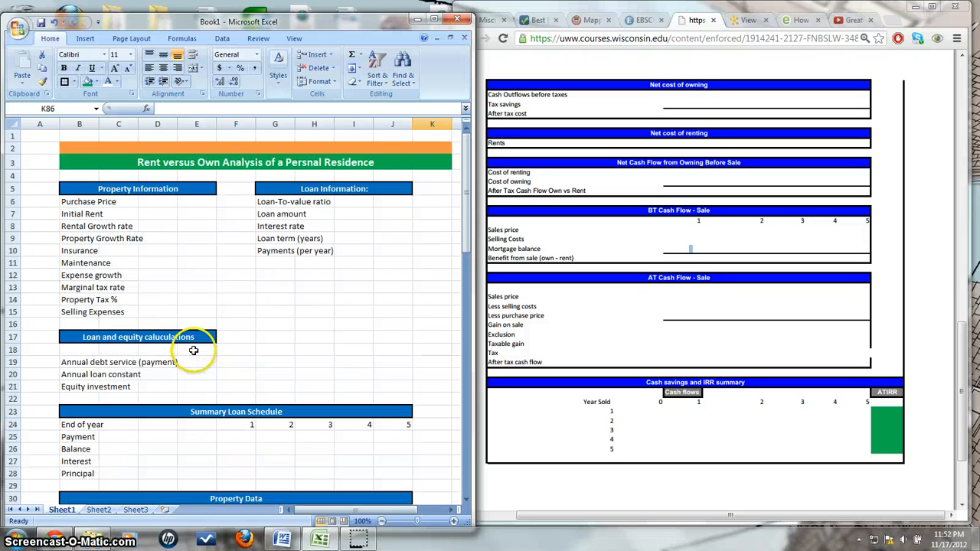
{"action": "left_click", "coordinate": [77, 150]}
{"action": "left_click_drag", "start_coordinate": [77, 150], "coordinate": [421, 489]}
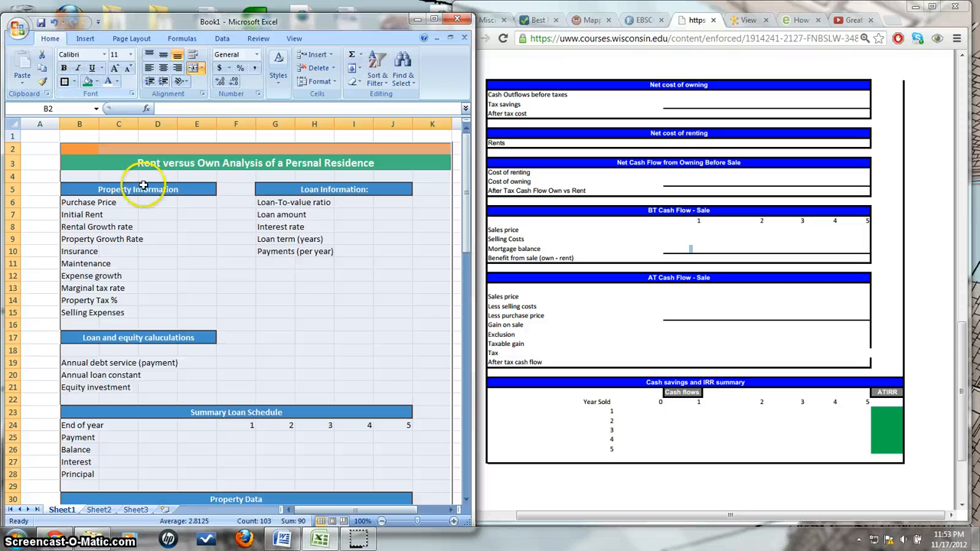
{"action": "left_click", "coordinate": [241, 347]}
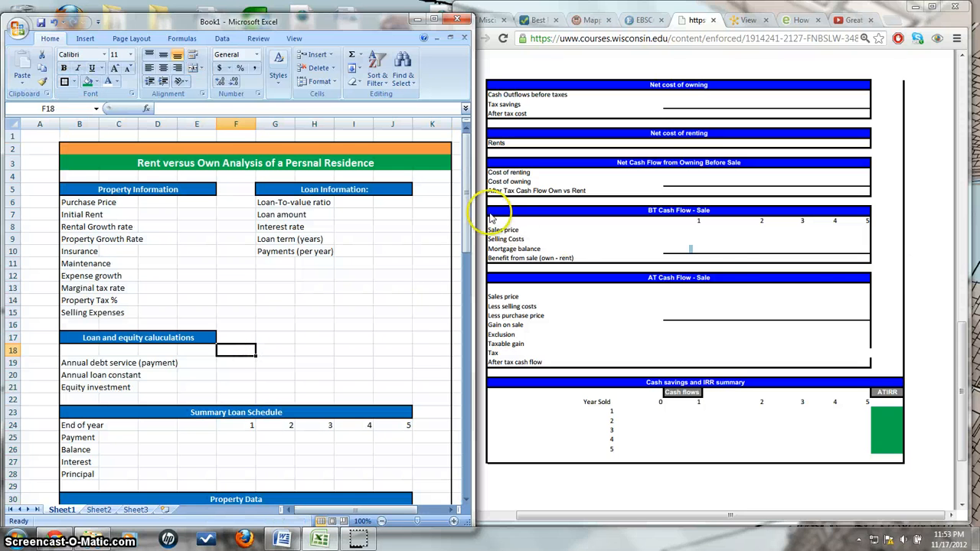
{"action": "left_click", "coordinate": [54, 22]}
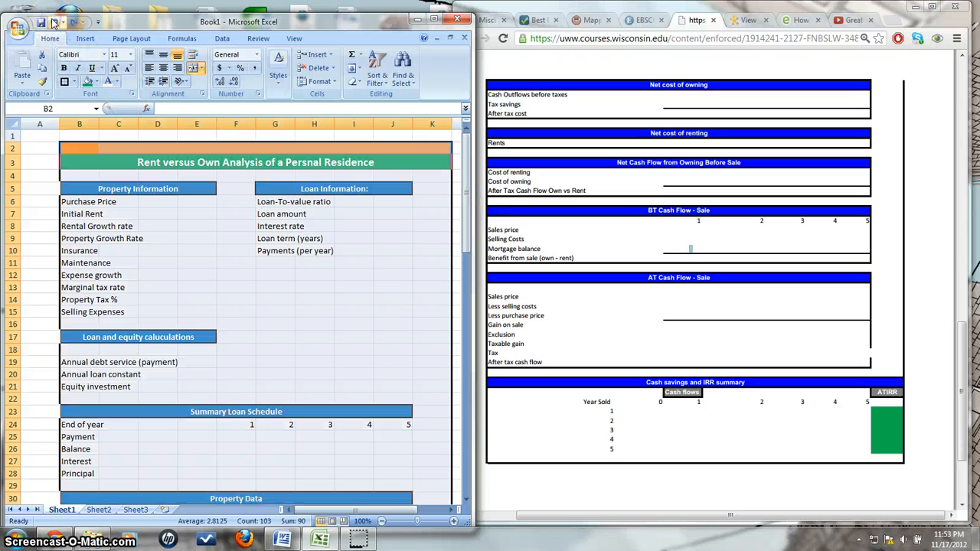
- Apply a thick solid outline border around the whole selected analysis, starting at B2 and spanning columns B to K
{"action": "left_click", "coordinate": [74, 82]}
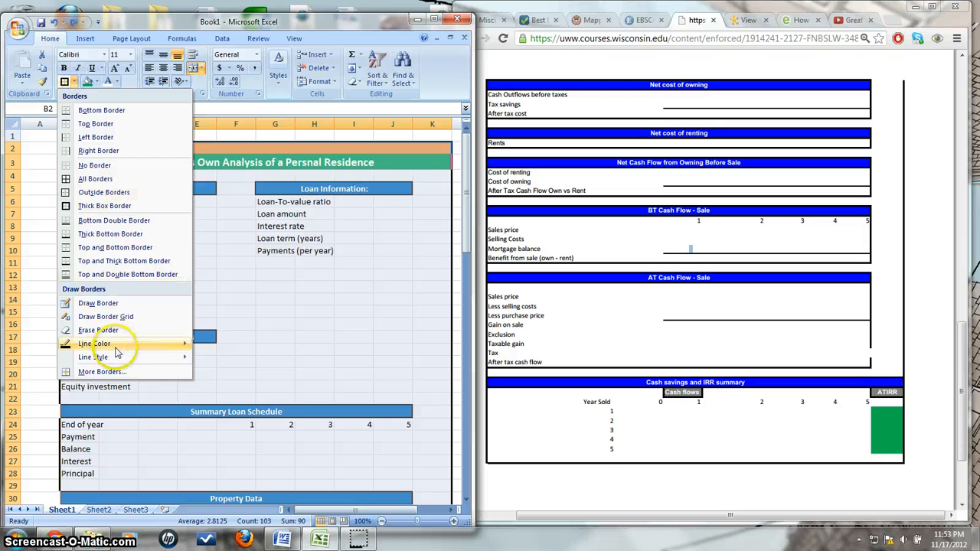
{"action": "mouse_move", "coordinate": [120, 344]}
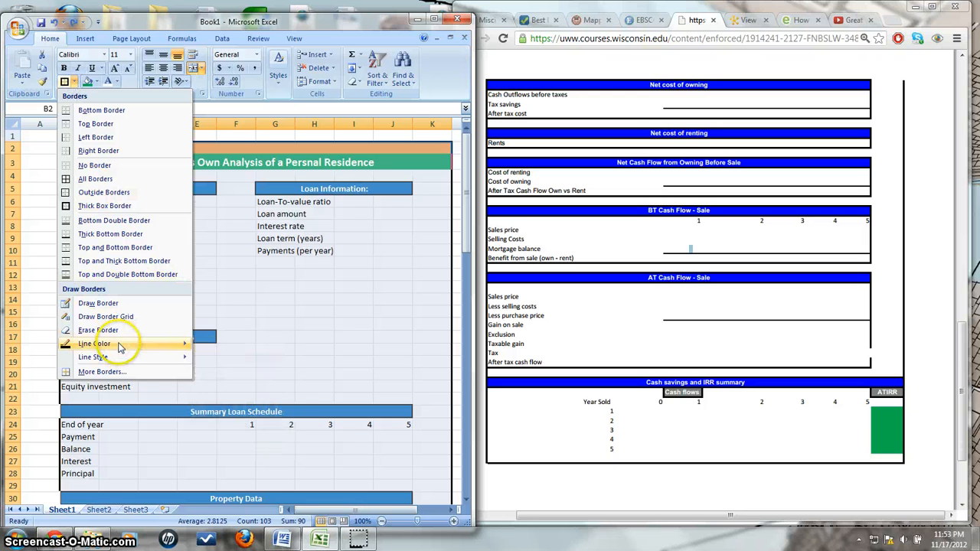
{"action": "left_click", "coordinate": [120, 378]}
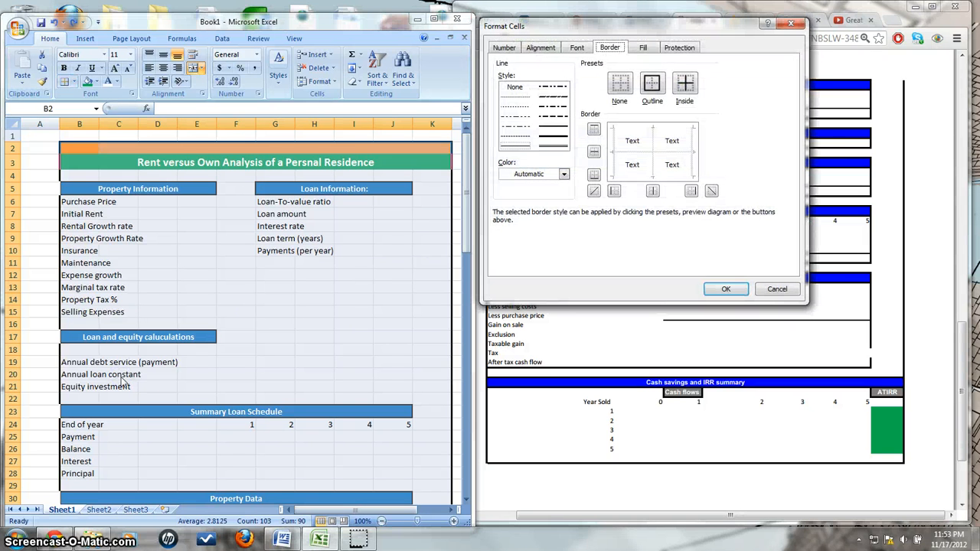
{"action": "left_click", "coordinate": [563, 136]}
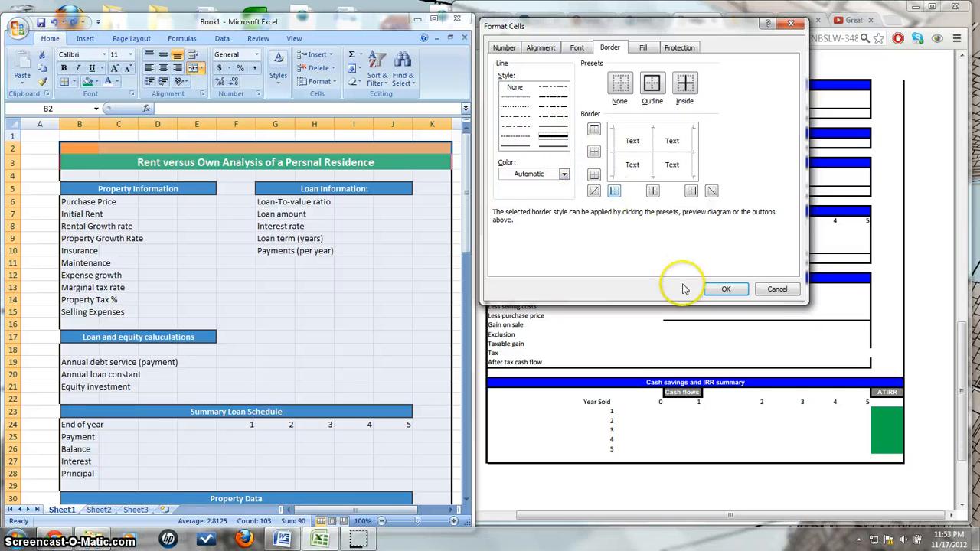
{"action": "left_click", "coordinate": [548, 138]}
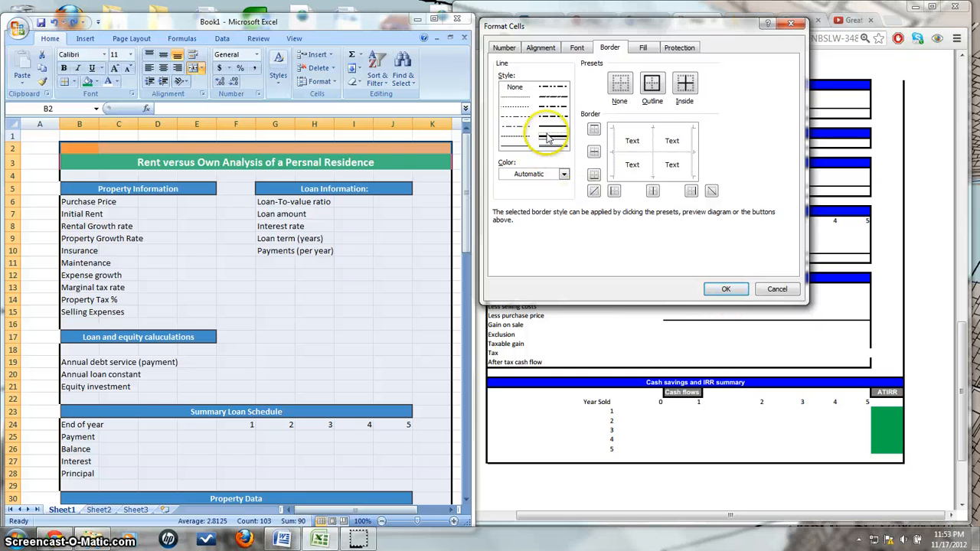
{"action": "left_click", "coordinate": [652, 87]}
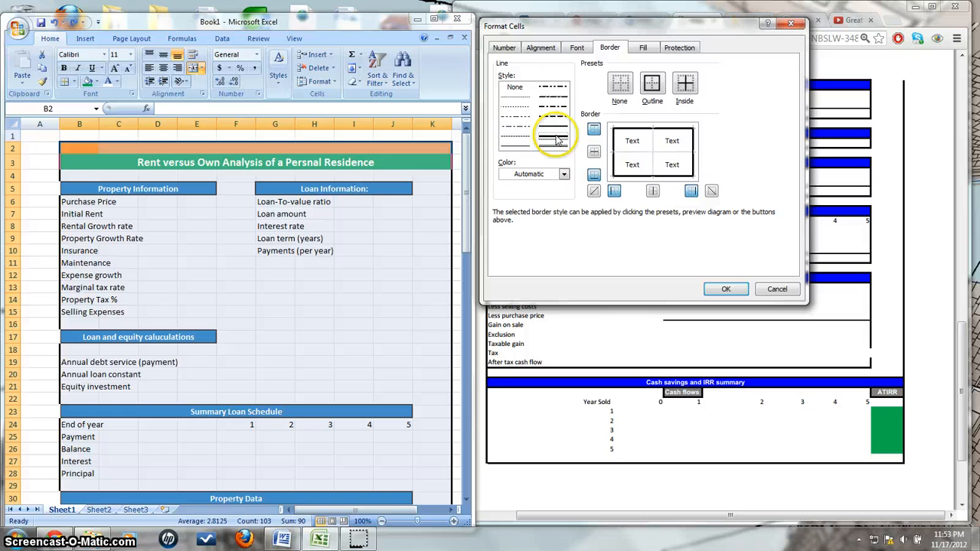
{"action": "left_click", "coordinate": [652, 88]}
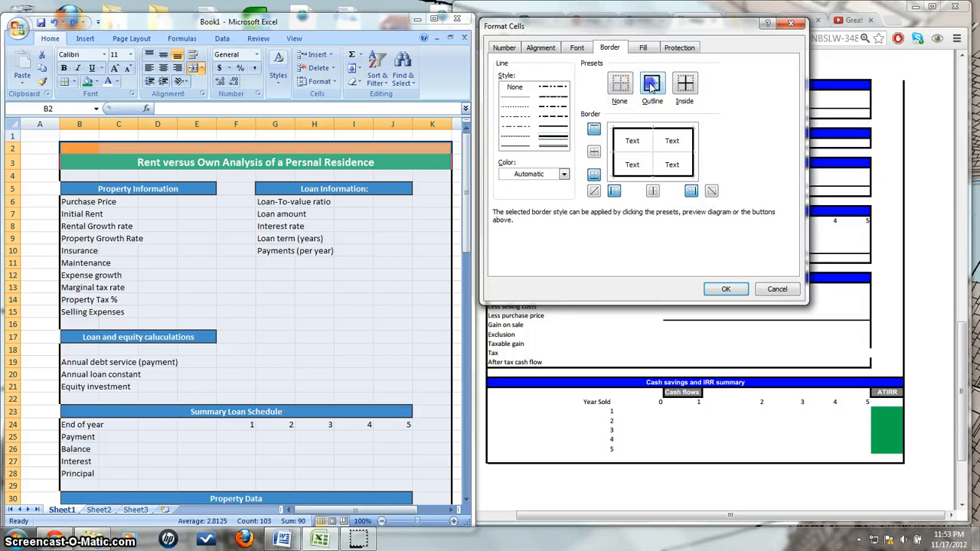
{"action": "left_click", "coordinate": [724, 289]}
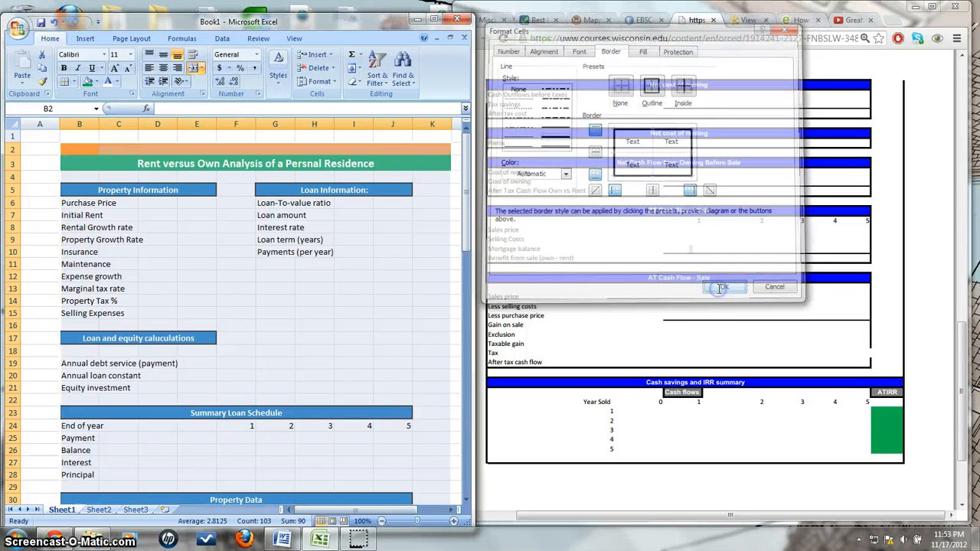
{"action": "left_click", "coordinate": [42, 238]}
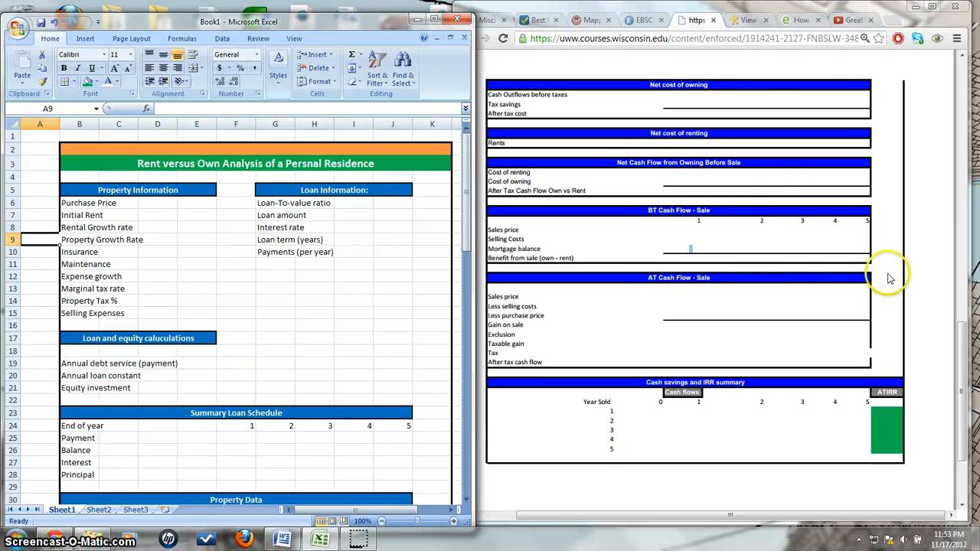
- Add a thick box border around the title in row 3 and around the Property Information rows B6:E15
{"action": "left_click_drag", "start_coordinate": [962, 337], "coordinate": [939, 102]}
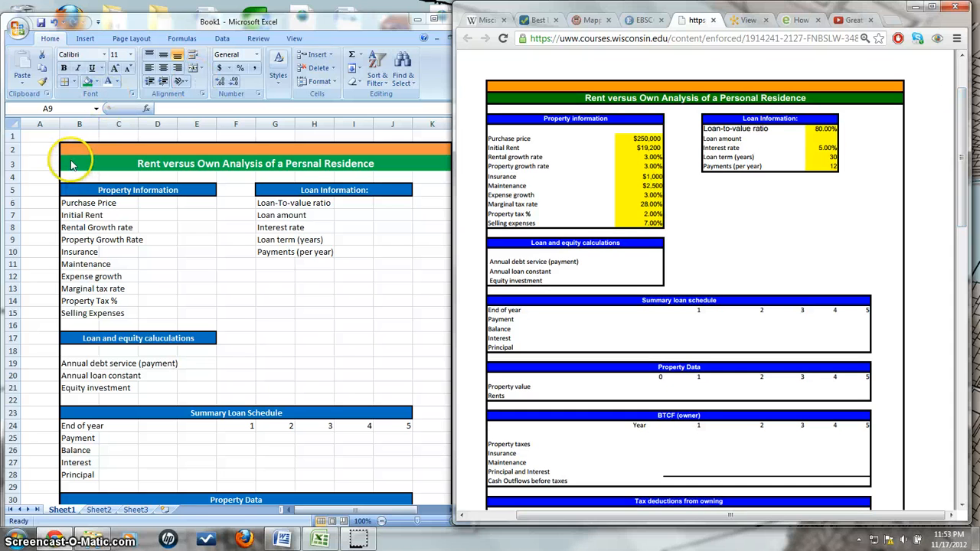
{"action": "left_click", "coordinate": [71, 160]}
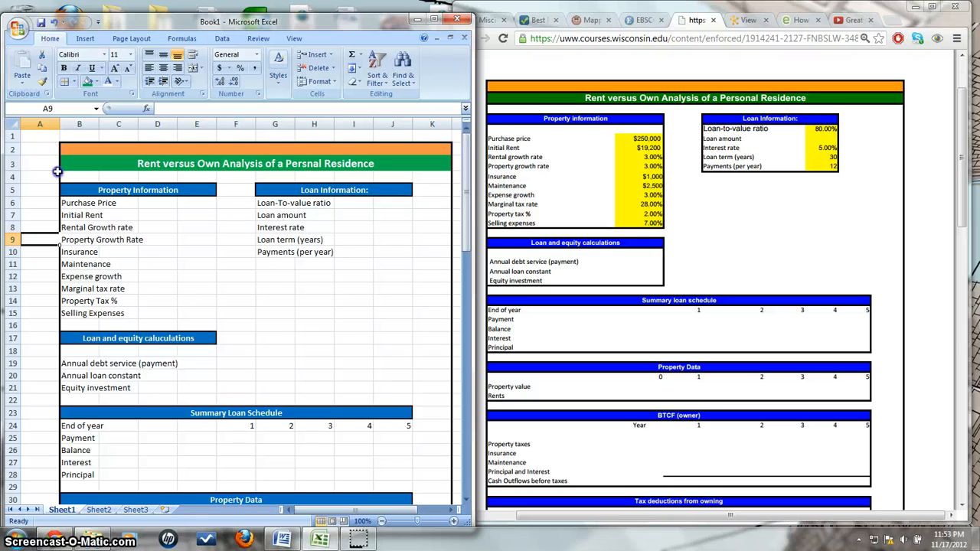
{"action": "left_click", "coordinate": [74, 162]}
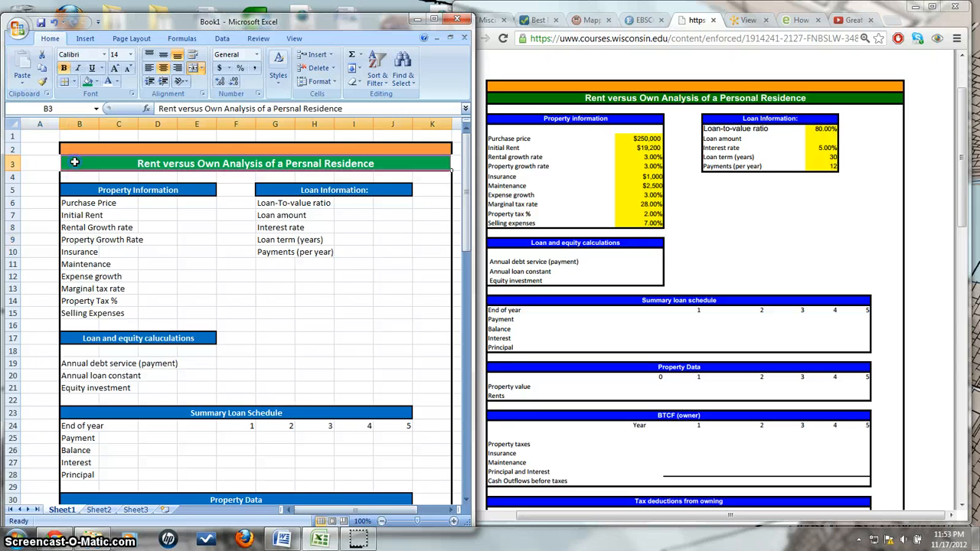
{"action": "left_click", "coordinate": [71, 81]}
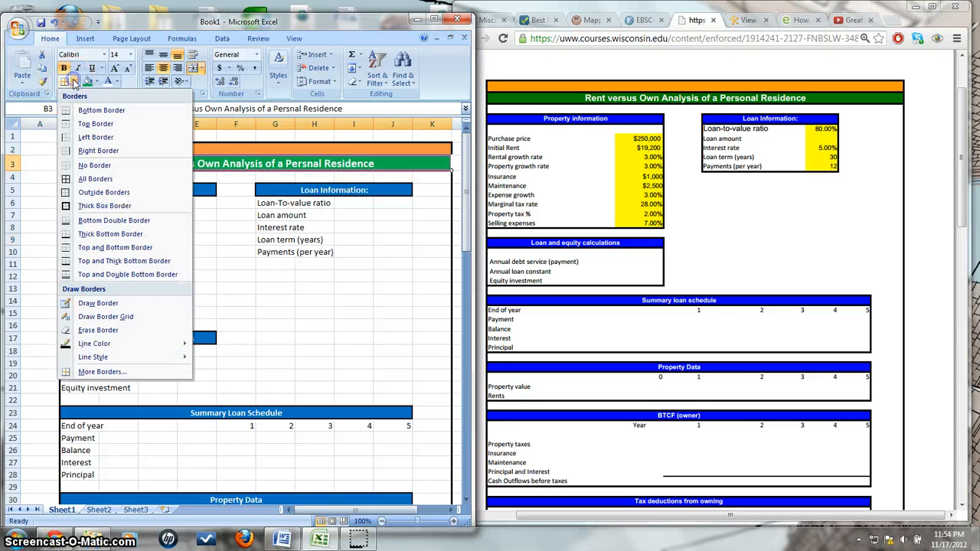
{"action": "left_click", "coordinate": [95, 205]}
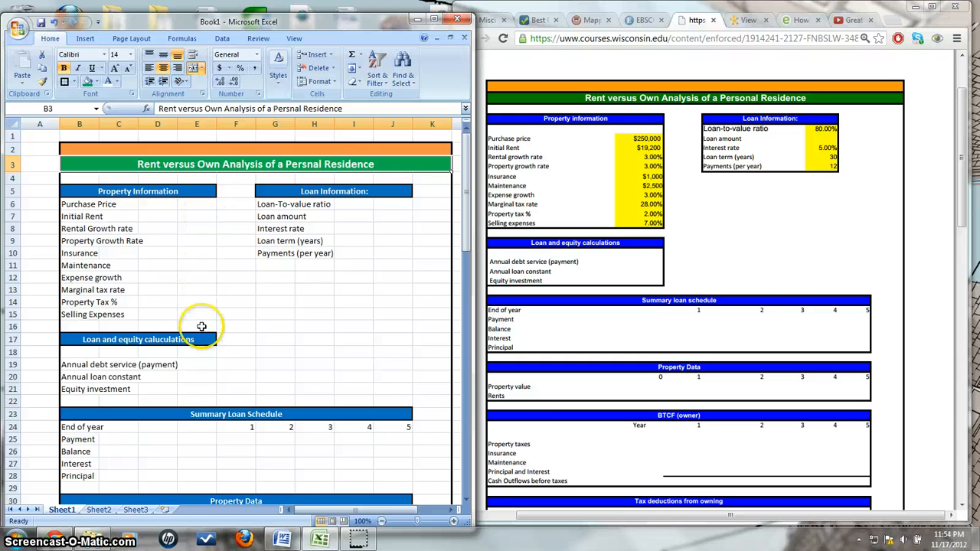
{"action": "left_click_drag", "start_coordinate": [196, 314], "coordinate": [69, 203]}
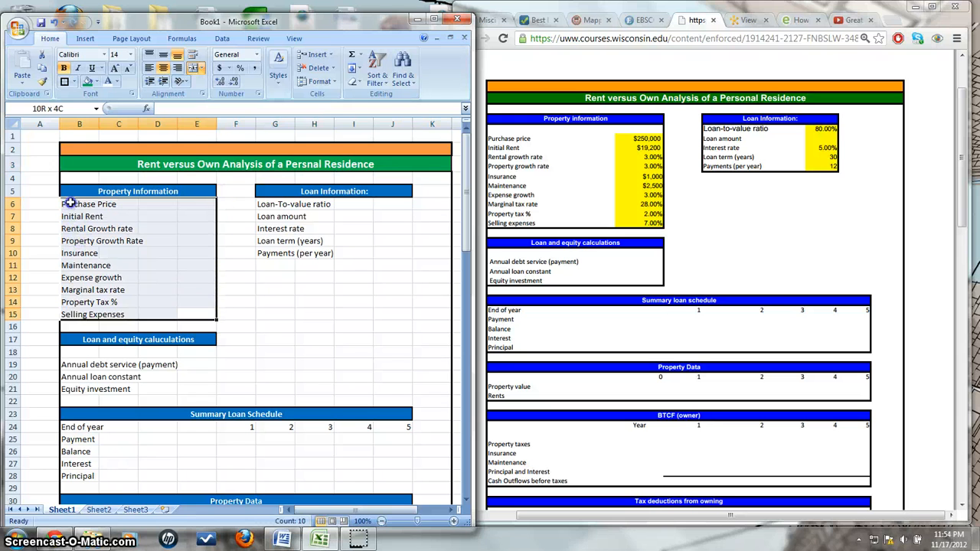
{"action": "left_click", "coordinate": [64, 83]}
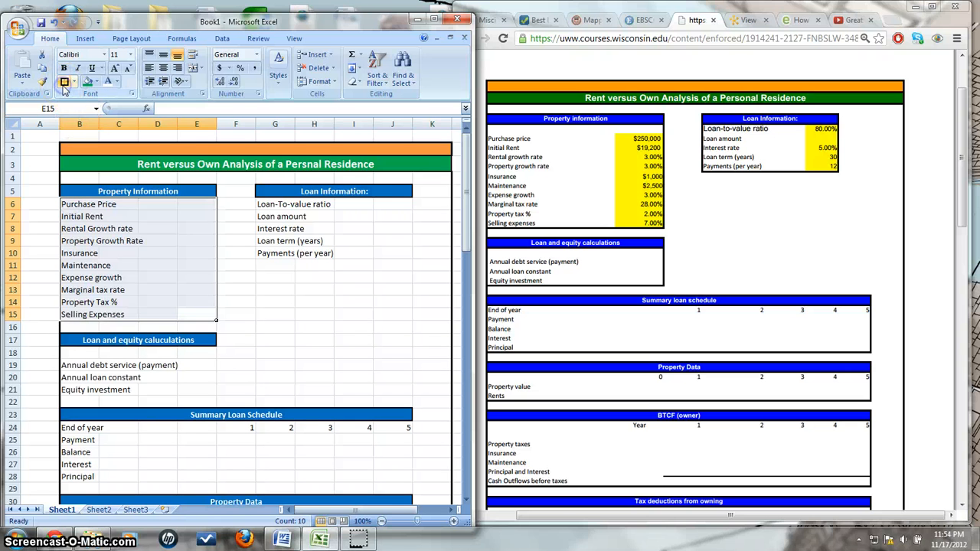
{"action": "left_click_drag", "start_coordinate": [264, 204], "coordinate": [398, 319]}
{"action": "left_click", "coordinate": [67, 83]}
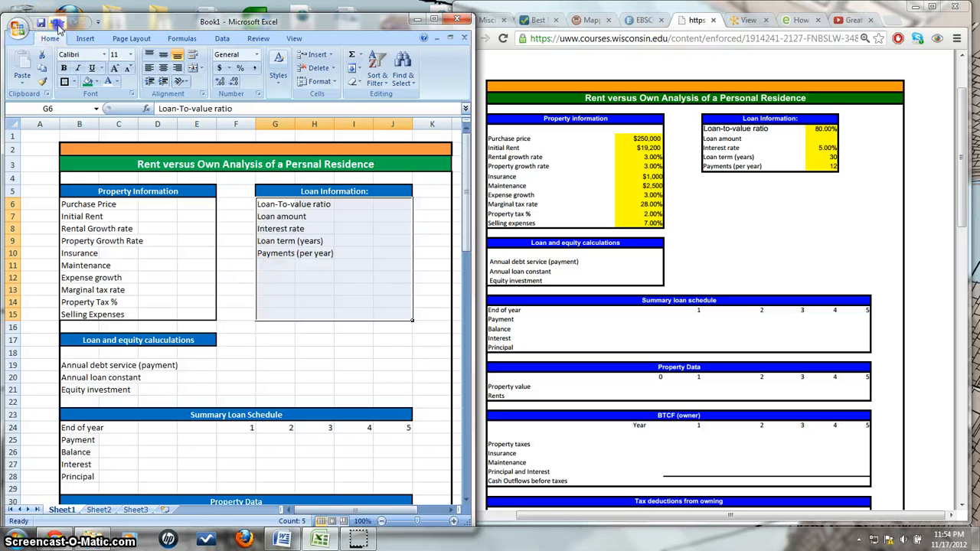
{"action": "left_click", "coordinate": [54, 25]}
- Add a thick box border around the Loan Information rows G6:J10
{"action": "left_click_drag", "start_coordinate": [282, 204], "coordinate": [374, 256]}
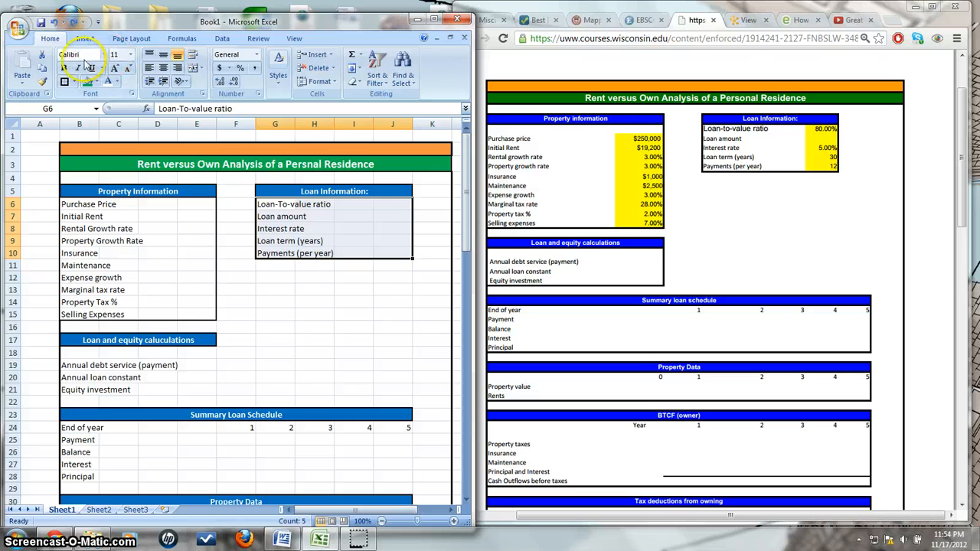
{"action": "left_click", "coordinate": [66, 82]}
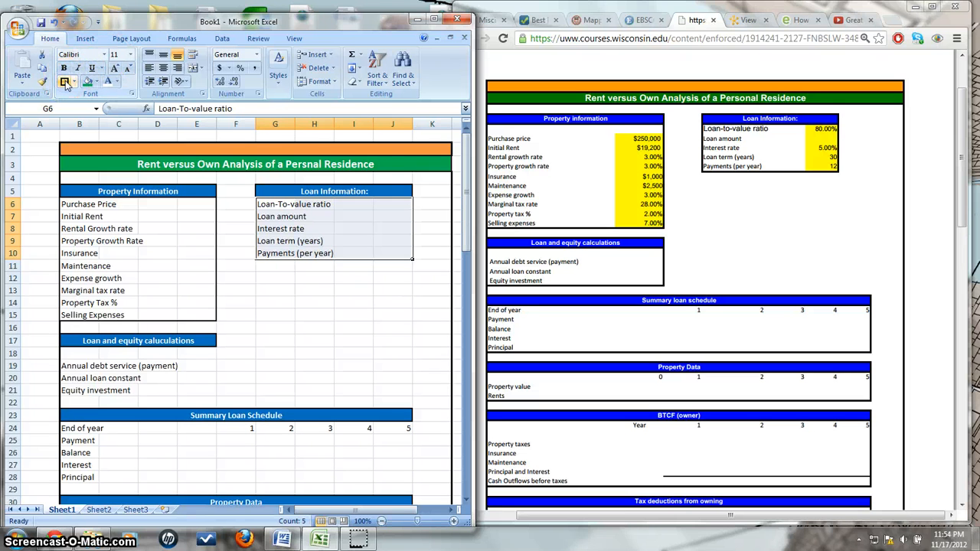
{"action": "left_click", "coordinate": [396, 294]}
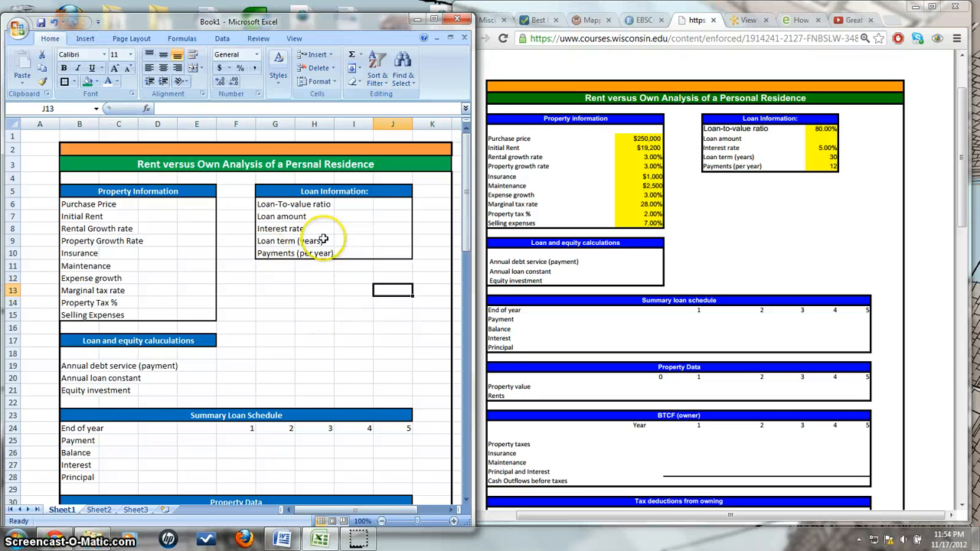
- Fill the Loan Information input cells J6:J10 and the Property Information input cells E6:E15 with yellow
{"action": "left_click_drag", "start_coordinate": [391, 204], "coordinate": [389, 246]}
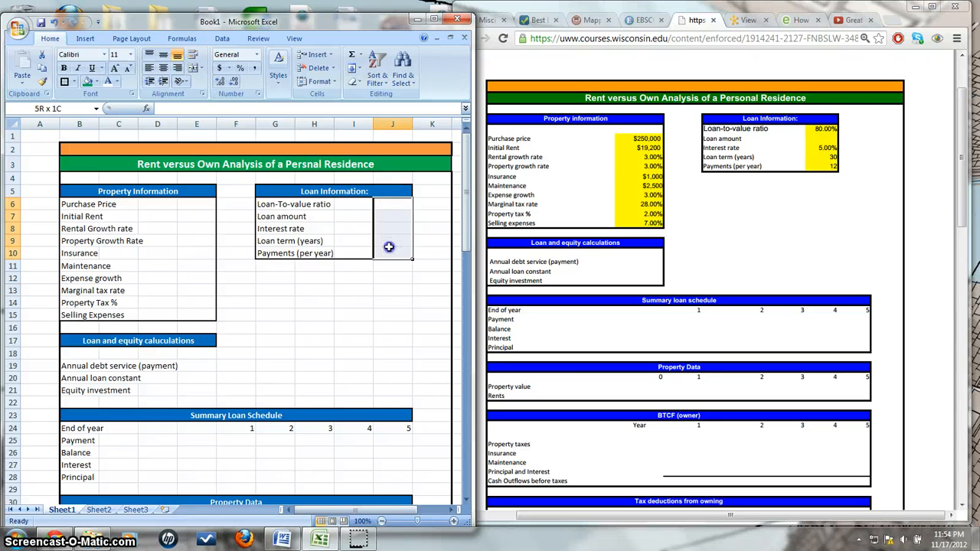
{"action": "left_click", "coordinate": [96, 81]}
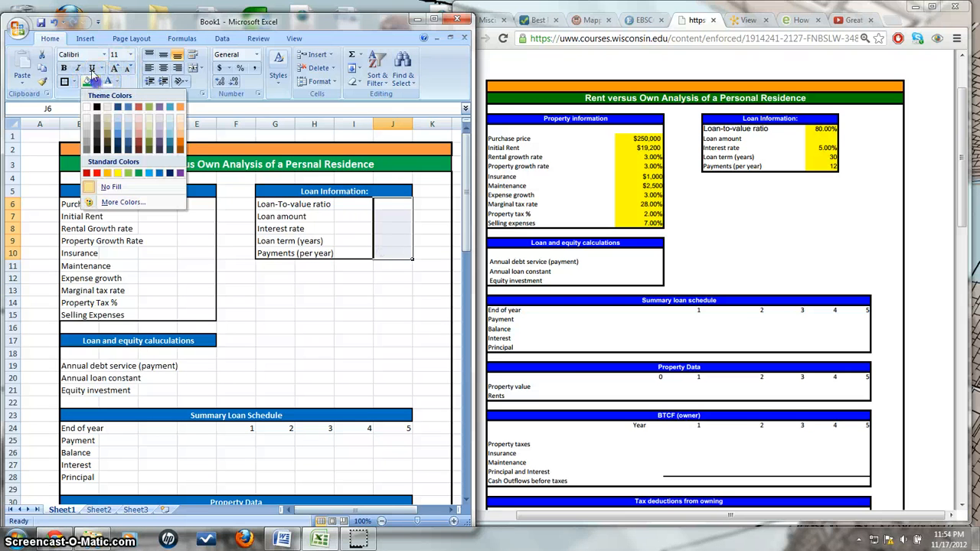
{"action": "left_click", "coordinate": [118, 174]}
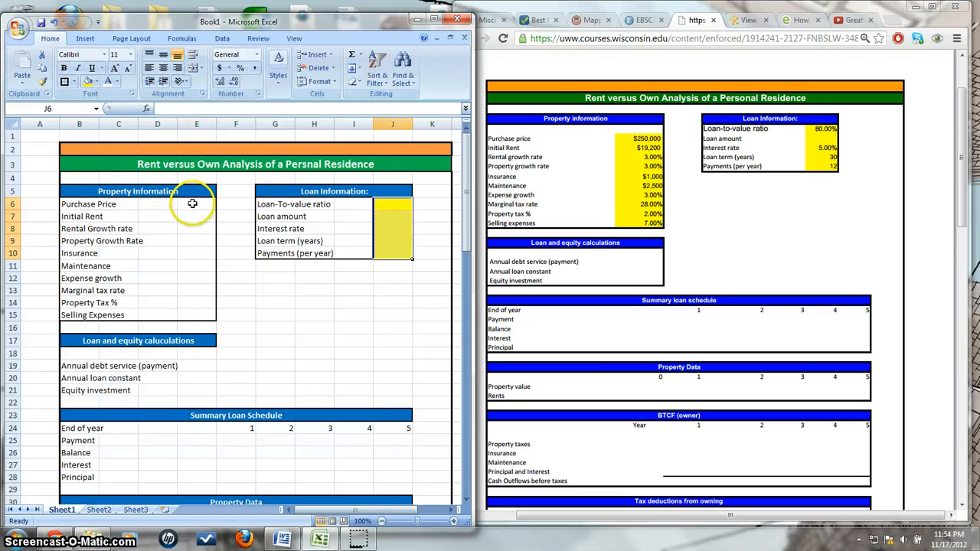
{"action": "left_click_drag", "start_coordinate": [193, 204], "coordinate": [207, 311]}
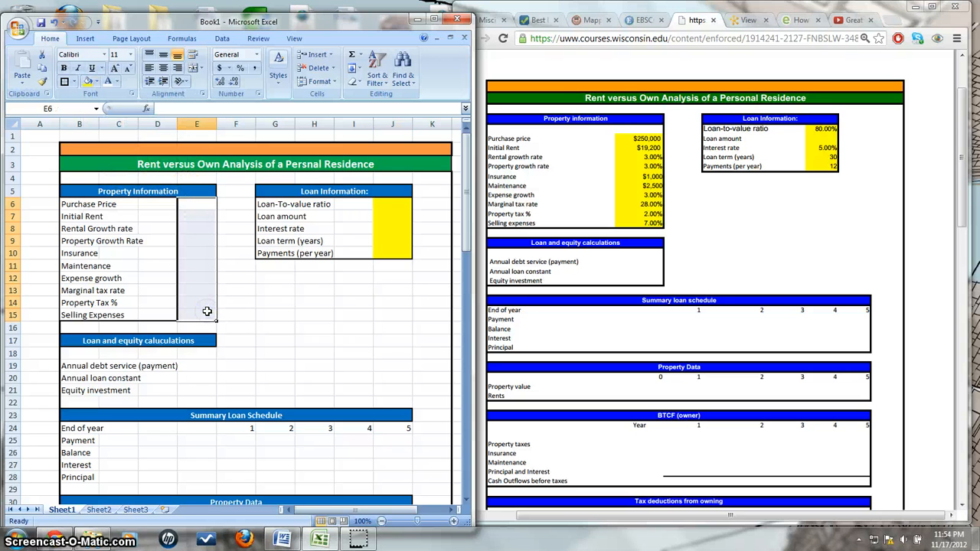
{"action": "left_click", "coordinate": [88, 82]}
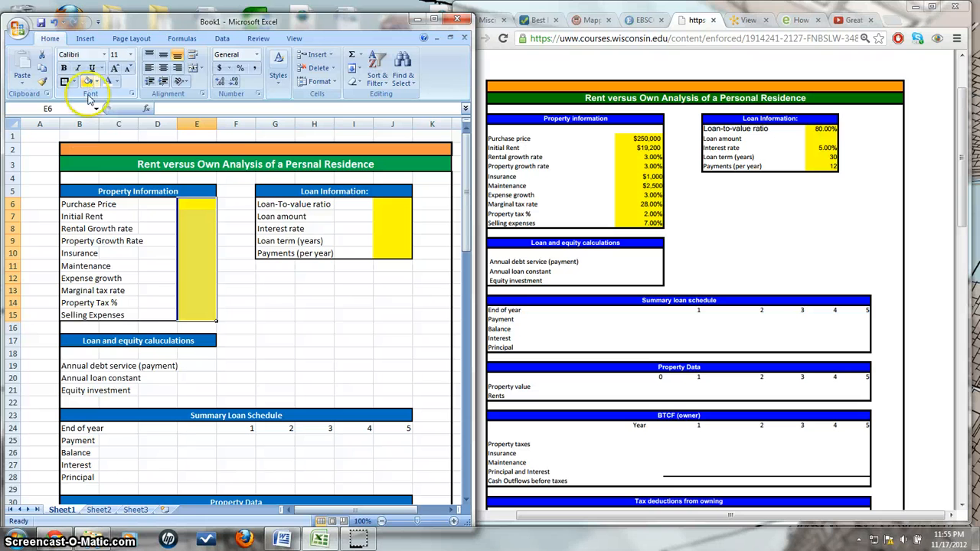
{"action": "left_click", "coordinate": [261, 327]}
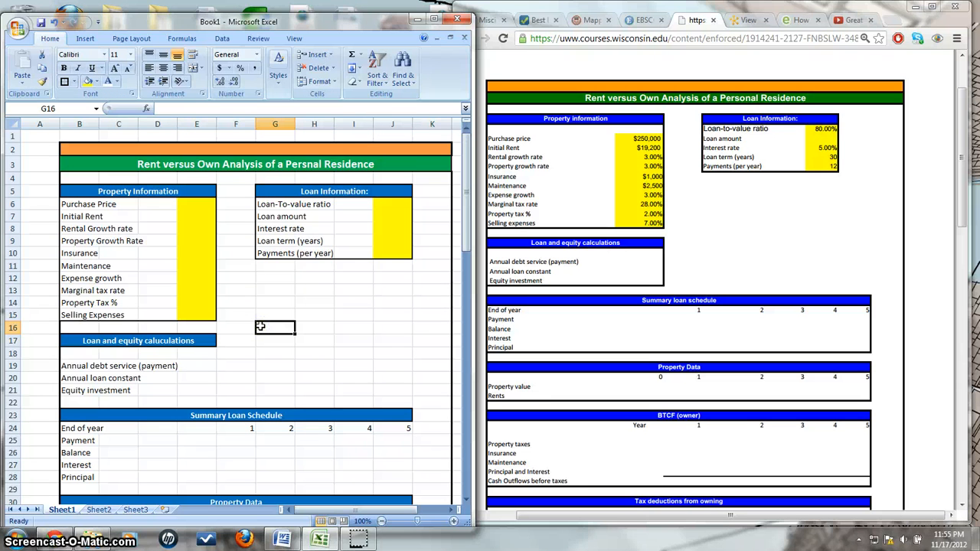
{"action": "left_click", "coordinate": [261, 331]}
- Add thick box borders around the loan and equity calculation rows B18:E21 and the Summary Loan Schedule rows B24:J28
{"action": "scroll", "coordinate": [261, 331], "scroll_direction": "down", "scroll_amount": 2}
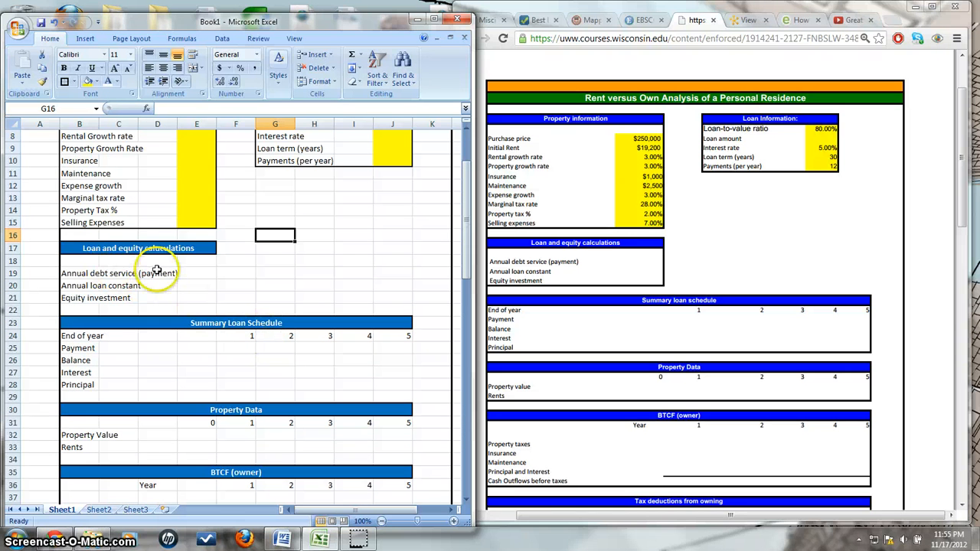
{"action": "left_click_drag", "start_coordinate": [193, 265], "coordinate": [89, 298]}
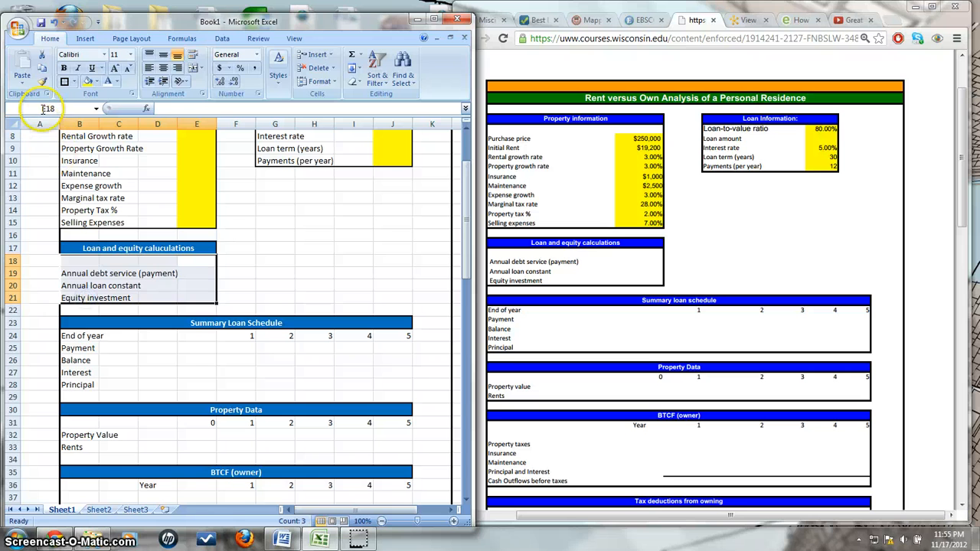
{"action": "left_click", "coordinate": [64, 85]}
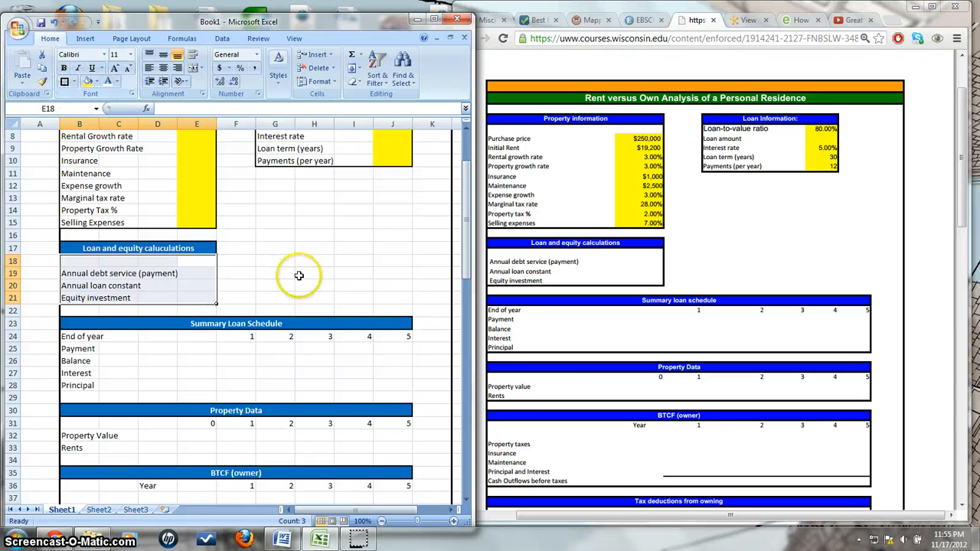
{"action": "scroll", "coordinate": [304, 281], "scroll_direction": "down", "scroll_amount": 2}
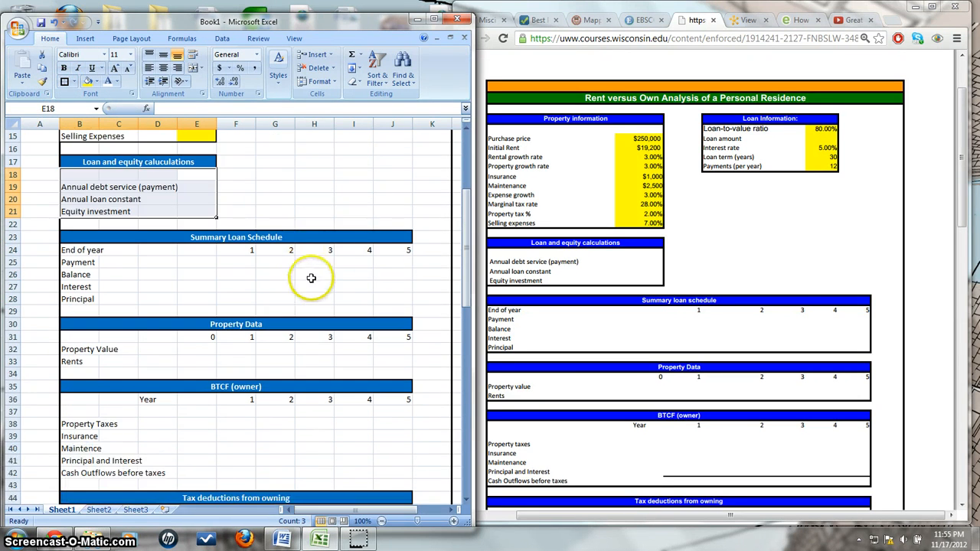
{"action": "left_click_drag", "start_coordinate": [402, 250], "coordinate": [92, 299]}
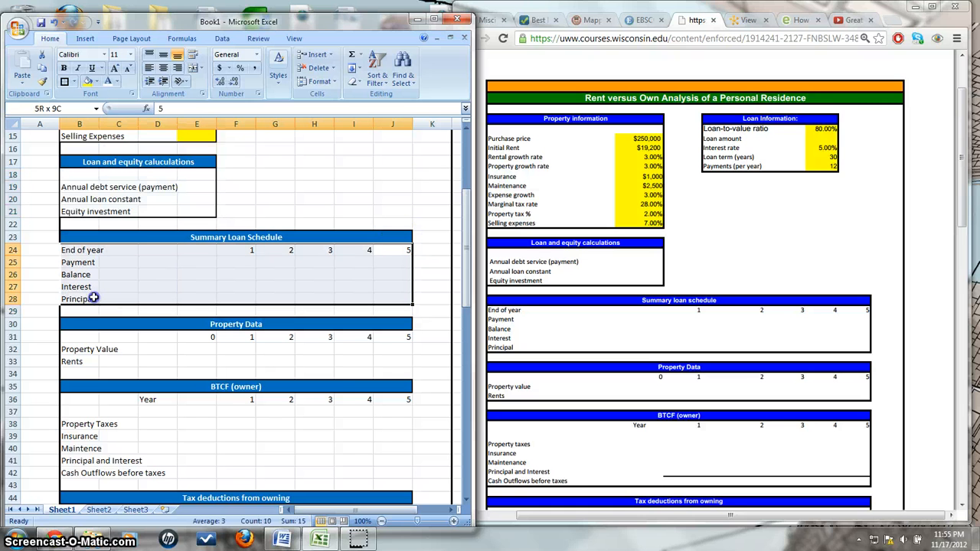
{"action": "left_click", "coordinate": [63, 82]}
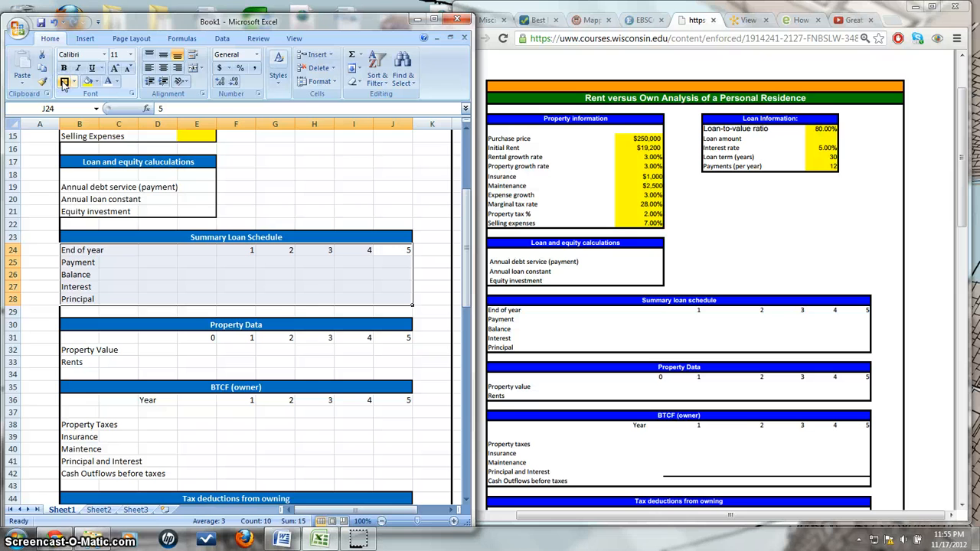
- Add thick box borders around the Property Data rows B31:J33 and the BTCF (owner) rows B36:J42
{"action": "scroll", "coordinate": [308, 310], "scroll_direction": "down", "scroll_amount": 2}
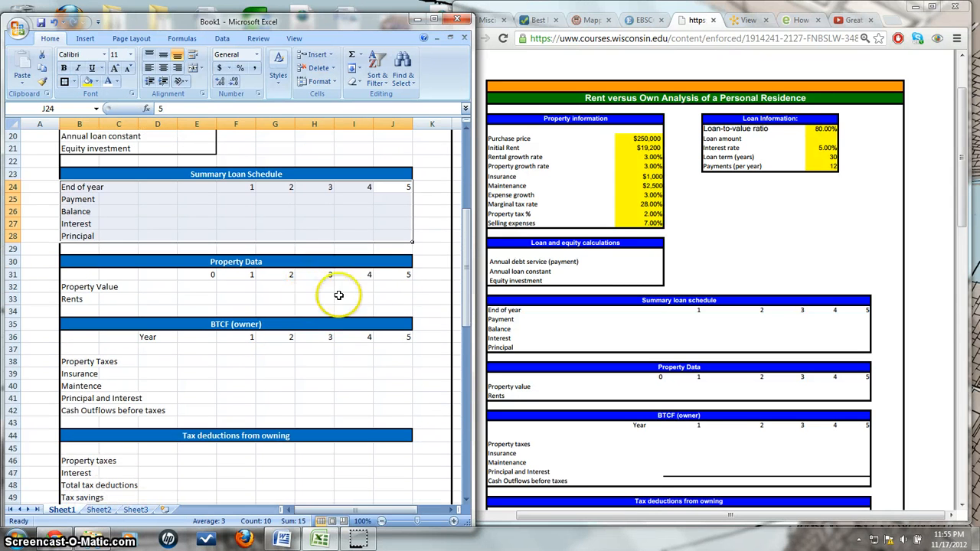
{"action": "left_click", "coordinate": [393, 277]}
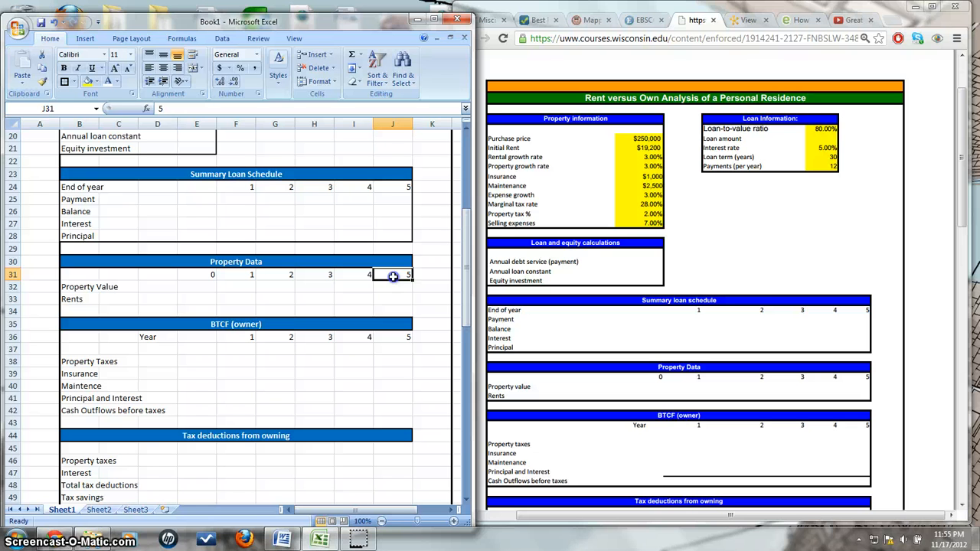
{"action": "left_click_drag", "start_coordinate": [393, 277], "coordinate": [78, 302]}
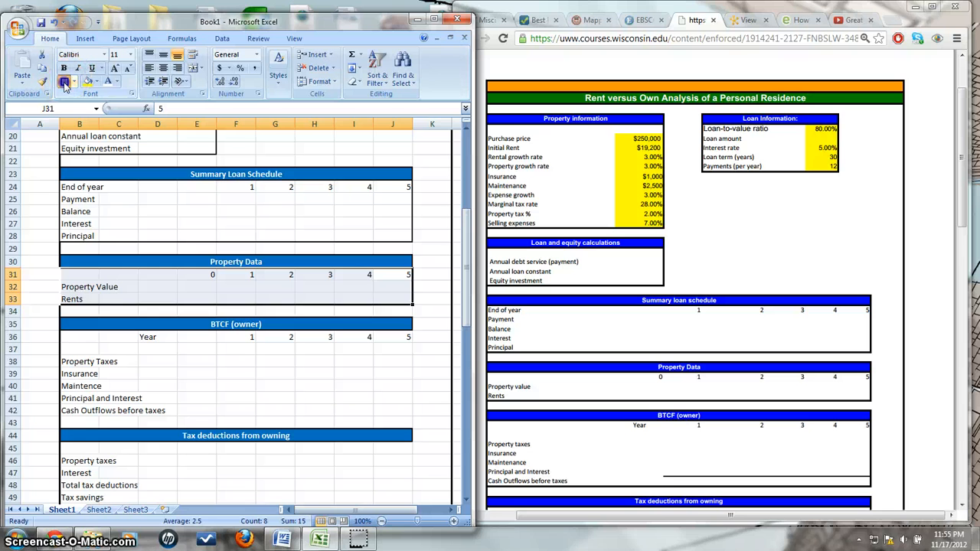
{"action": "left_click", "coordinate": [43, 67]}
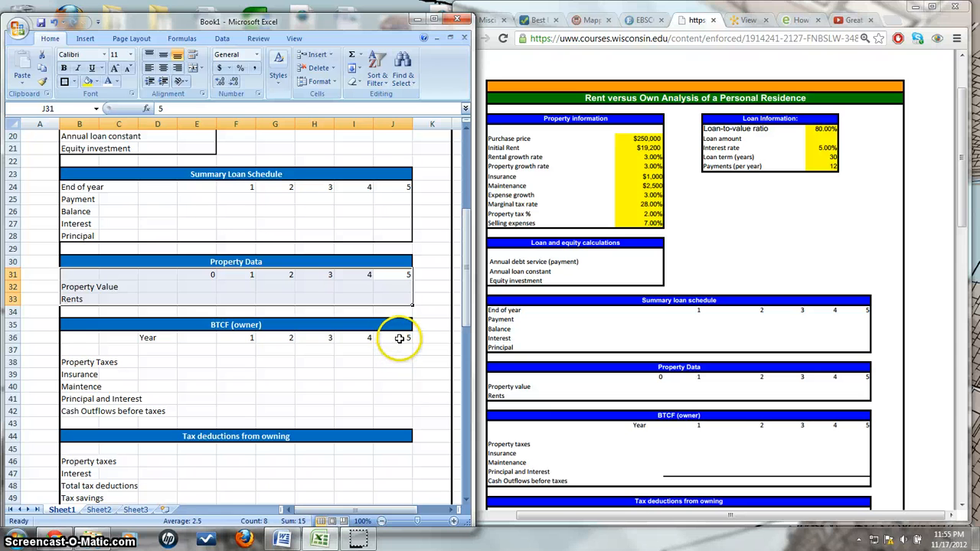
{"action": "left_click_drag", "start_coordinate": [400, 339], "coordinate": [89, 411]}
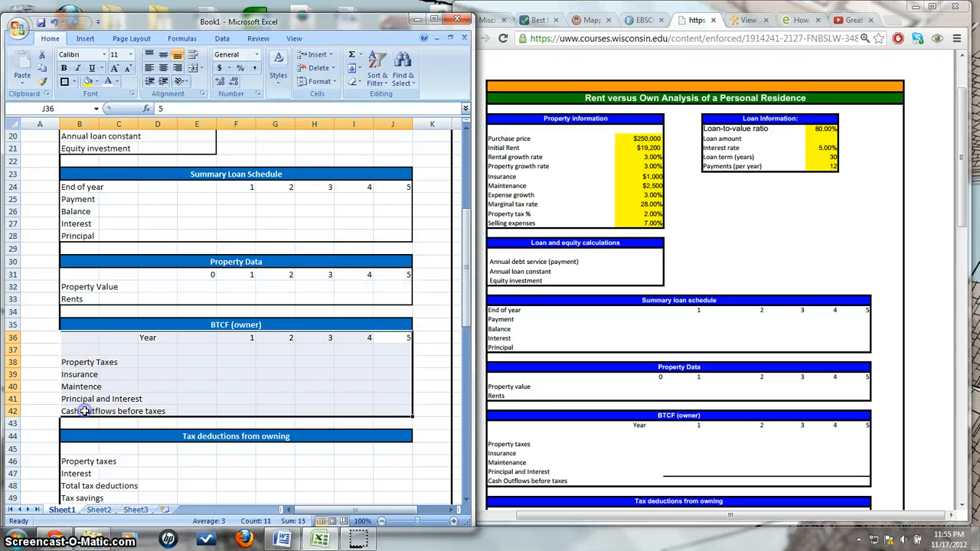
{"action": "left_click", "coordinate": [64, 81]}
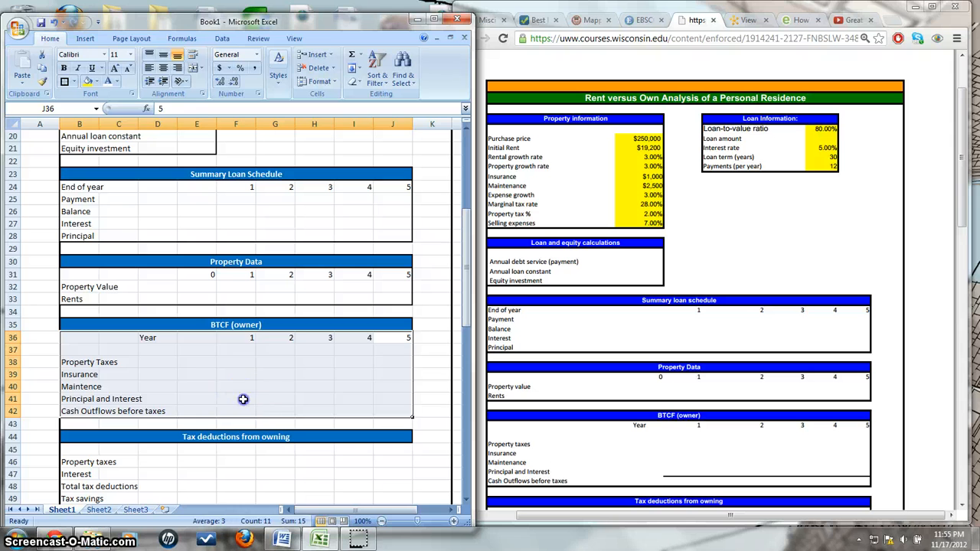
- Add a bottom border under the Principal and Interest year cells F41:J41
{"action": "left_click_drag", "start_coordinate": [245, 396], "coordinate": [383, 395]}
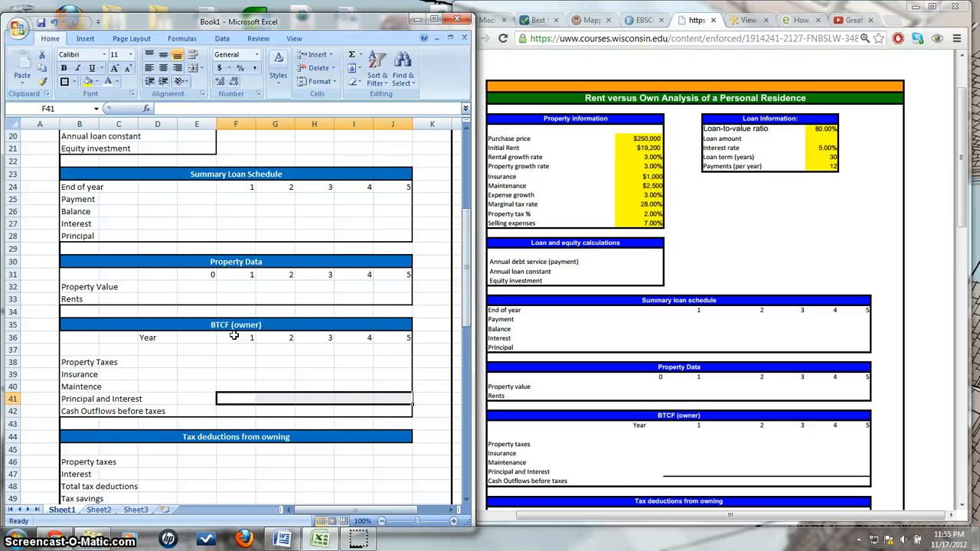
{"action": "left_click", "coordinate": [72, 82]}
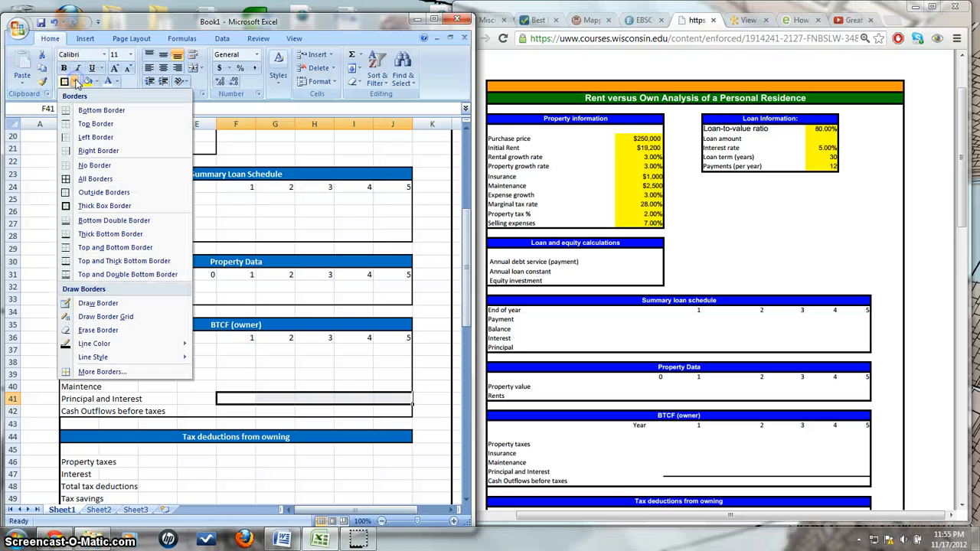
{"action": "left_click", "coordinate": [107, 111]}
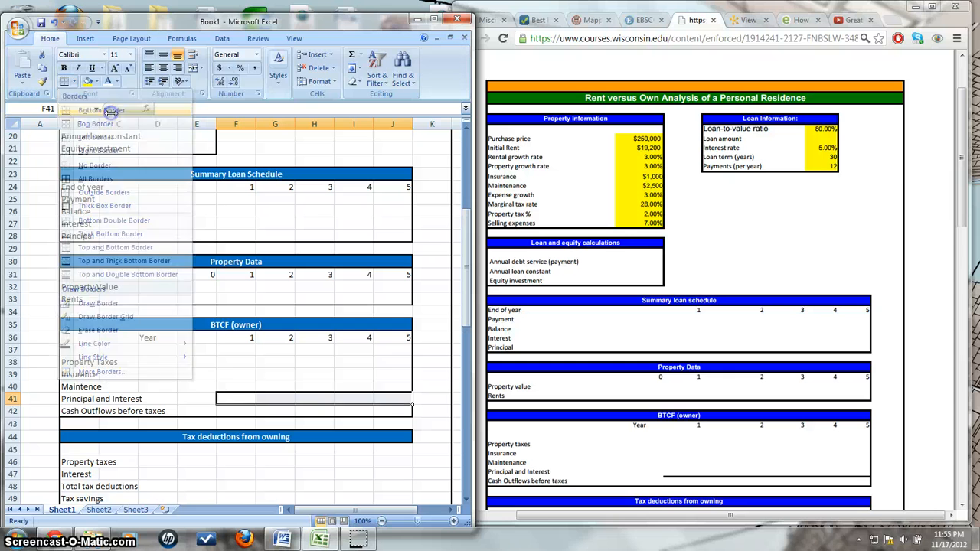
{"action": "left_click", "coordinate": [273, 374]}
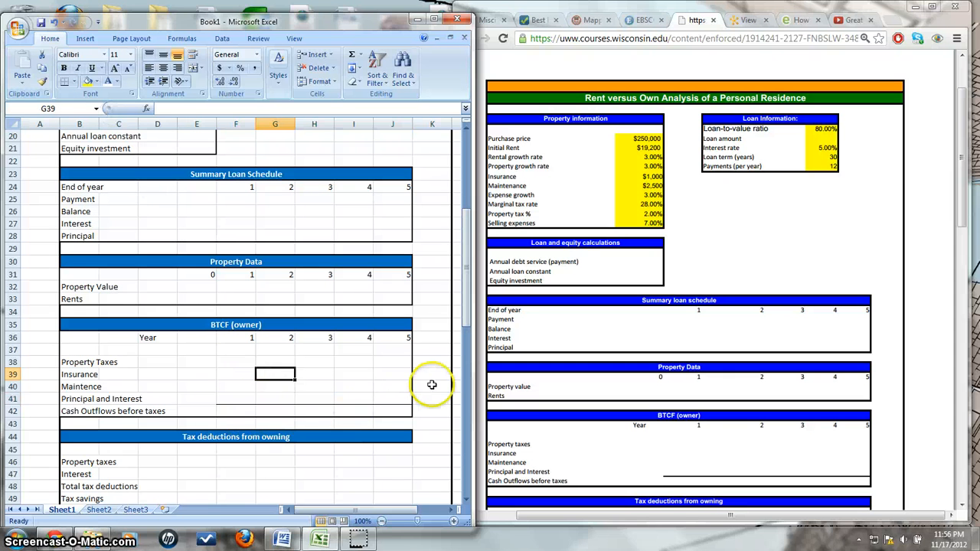
- Autofit the widths of columns B through G to their contents
{"action": "scroll", "coordinate": [439, 398], "scroll_direction": "down", "scroll_amount": 4}
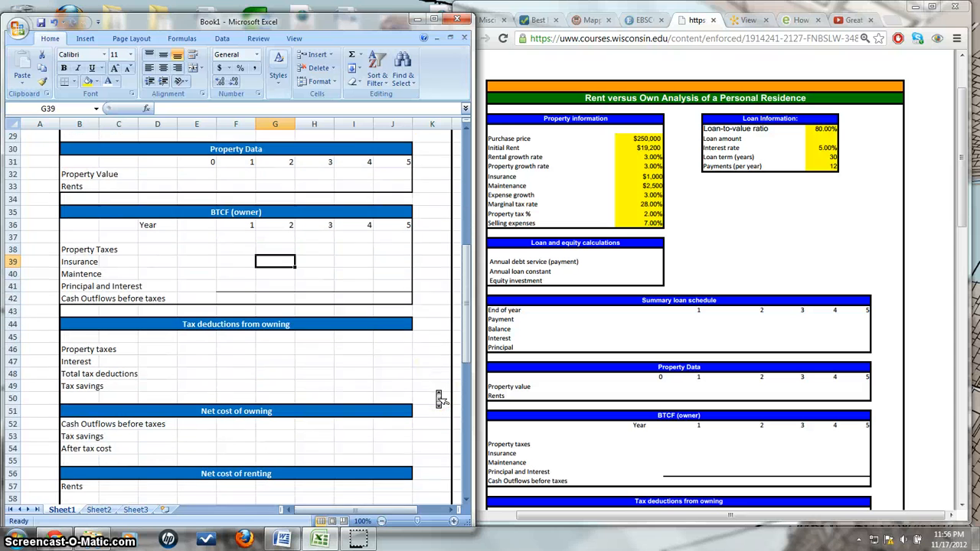
{"action": "scroll", "coordinate": [439, 398], "scroll_direction": "down", "scroll_amount": 1}
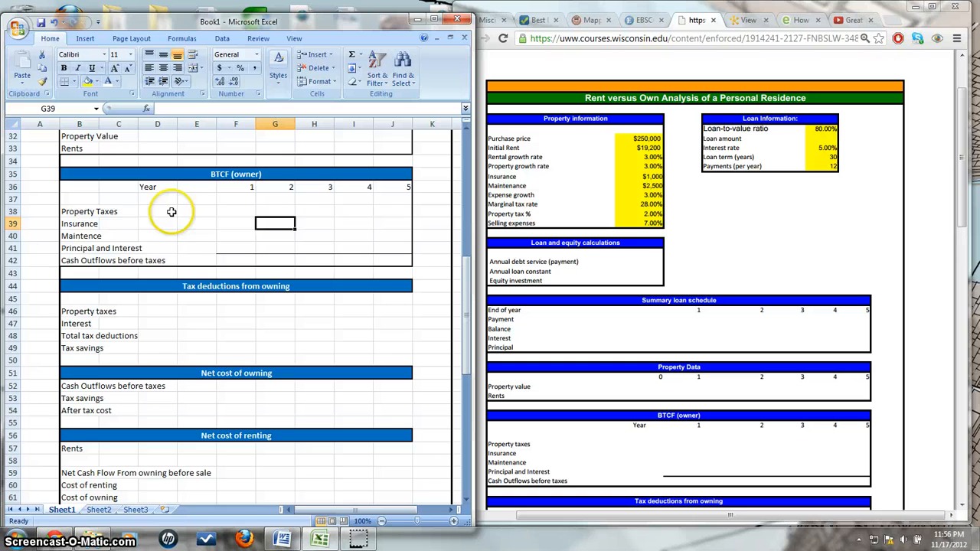
{"action": "left_click_drag", "start_coordinate": [79, 124], "coordinate": [264, 130]}
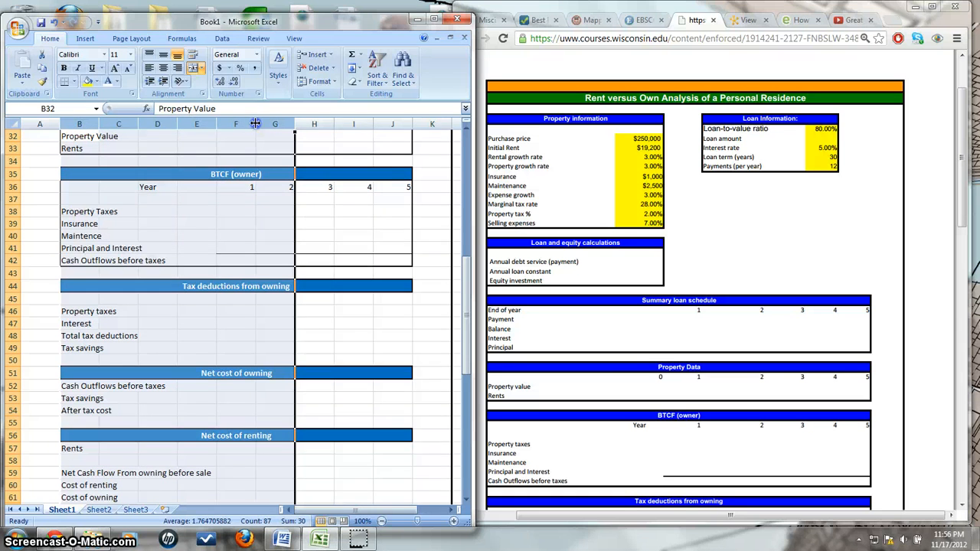
{"action": "double_click", "coordinate": [255, 123]}
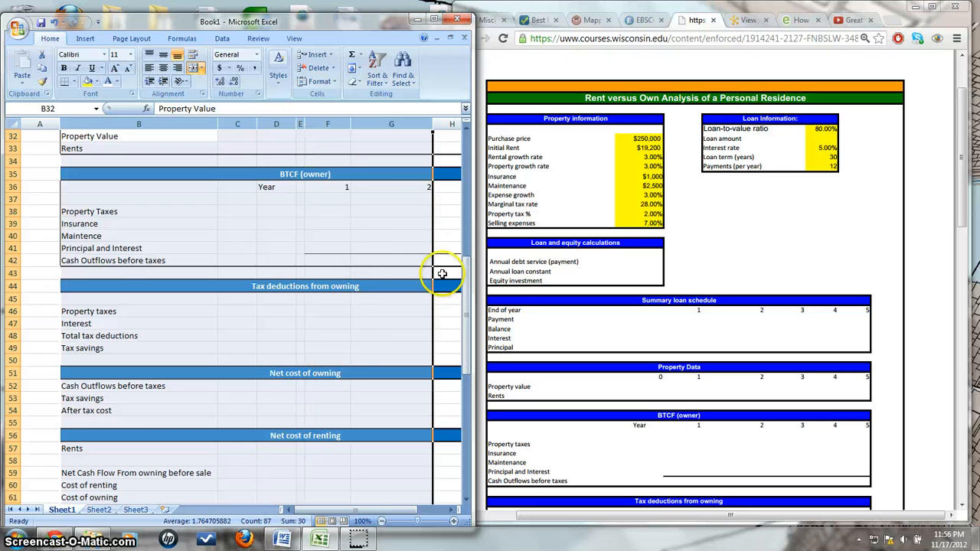
{"action": "left_click", "coordinate": [401, 300]}
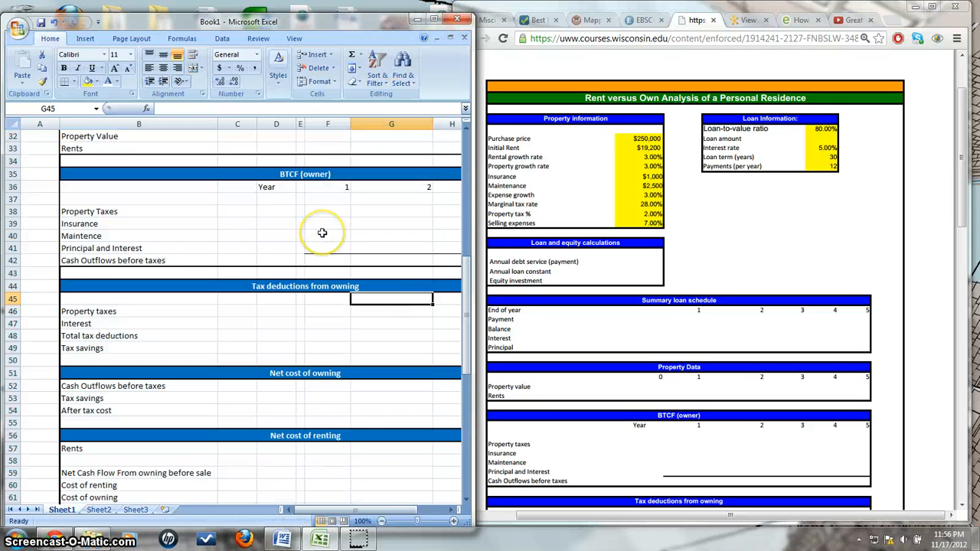
- Narrow column G to roughly match the width of the neighbouring year columns
{"action": "scroll", "coordinate": [323, 233], "scroll_direction": "down", "scroll_amount": 3, "text": "ctrl"}
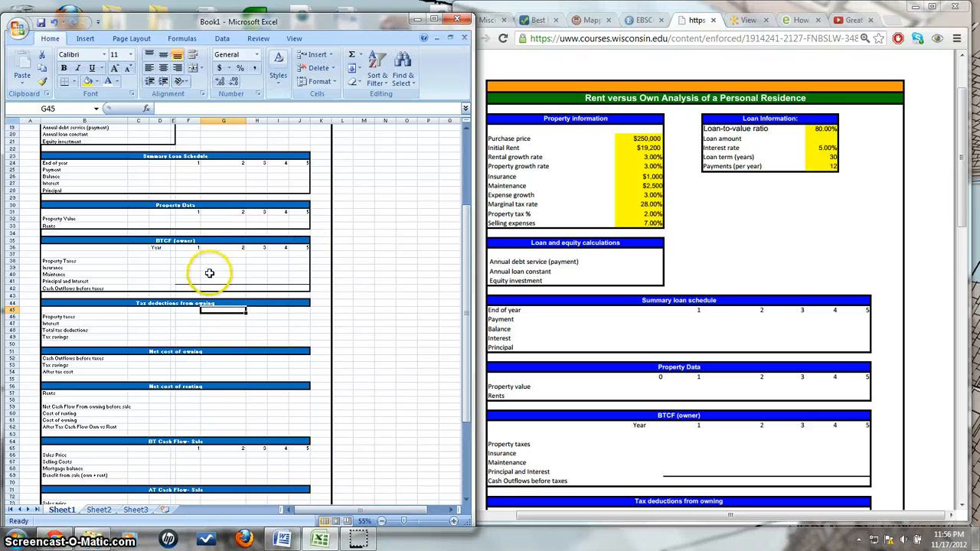
{"action": "scroll", "coordinate": [209, 274], "scroll_direction": "down", "scroll_amount": 7}
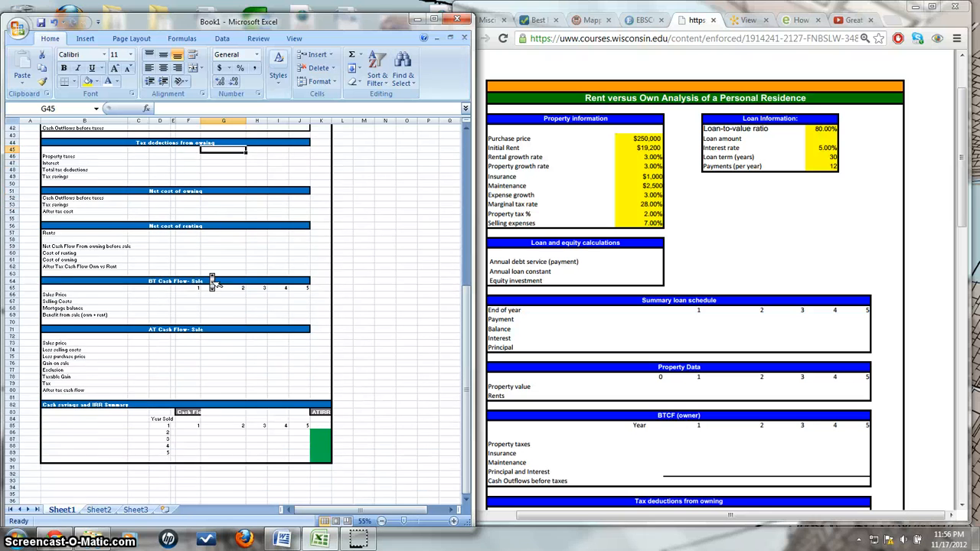
{"action": "scroll", "coordinate": [214, 282], "scroll_direction": "up", "scroll_amount": 12}
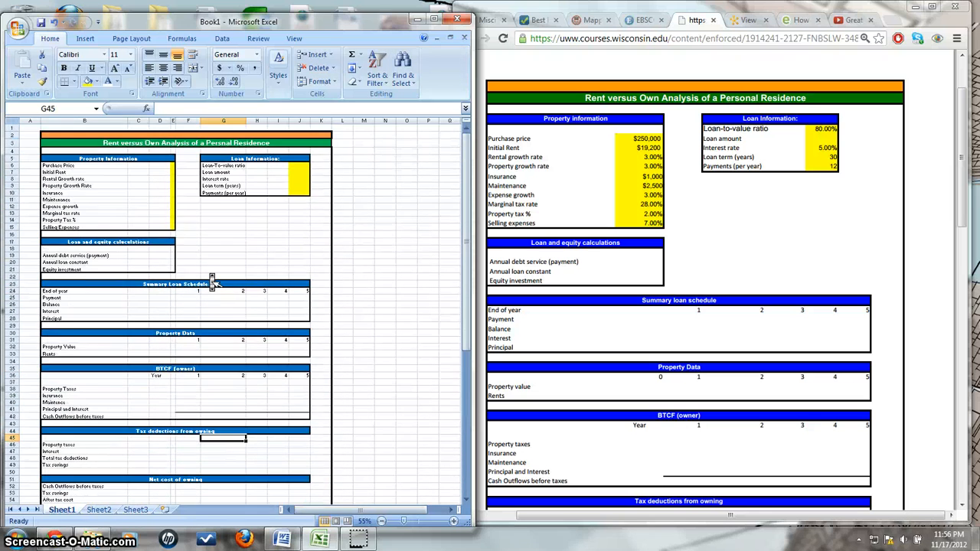
{"action": "scroll", "coordinate": [215, 283], "scroll_direction": "down", "scroll_amount": 3}
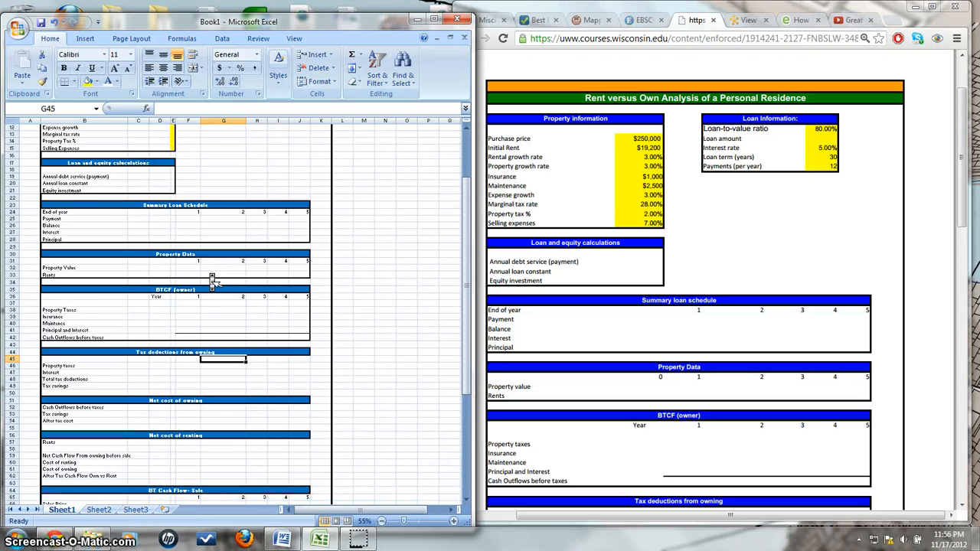
{"action": "scroll", "coordinate": [214, 281], "scroll_direction": "up", "scroll_amount": 3}
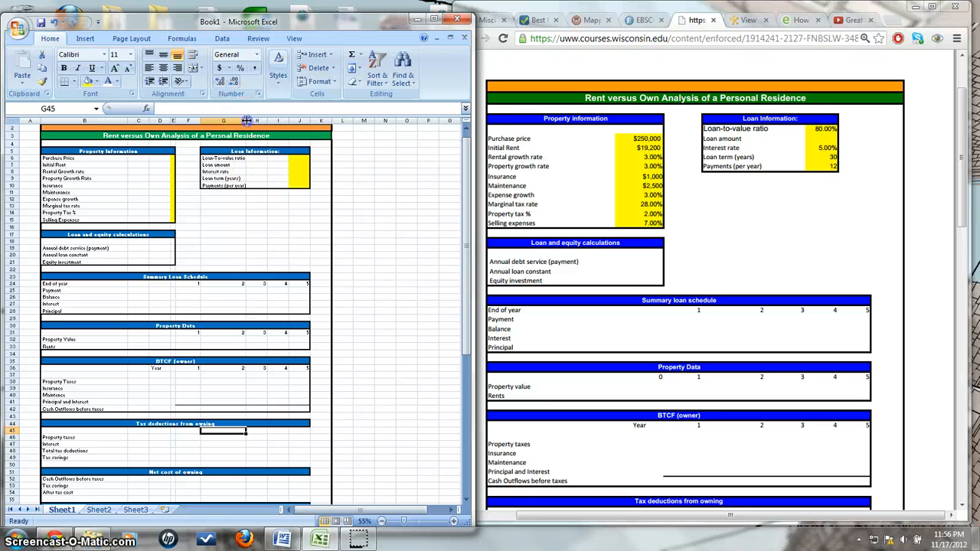
{"action": "left_click_drag", "start_coordinate": [245, 121], "coordinate": [228, 121]}
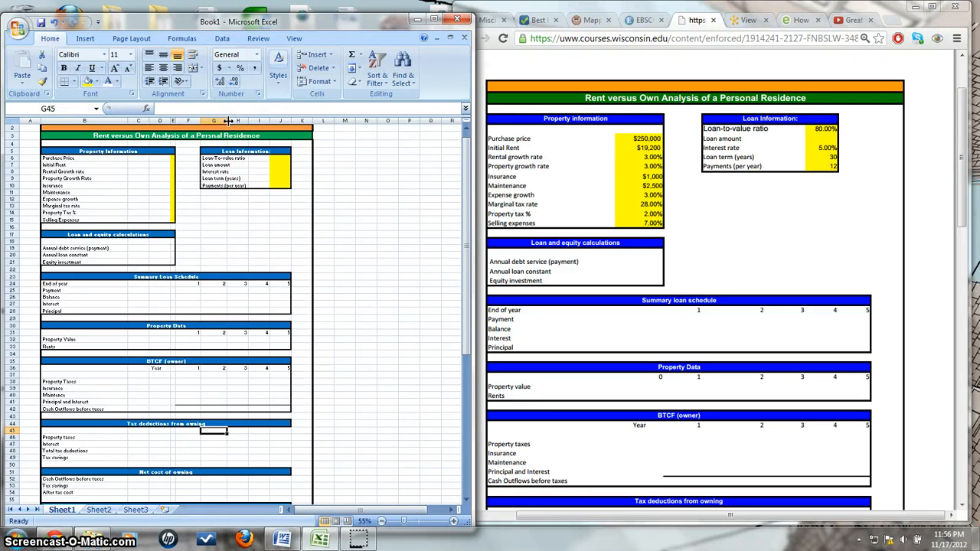
{"action": "scroll", "coordinate": [241, 212], "scroll_direction": "down", "scroll_amount": 4}
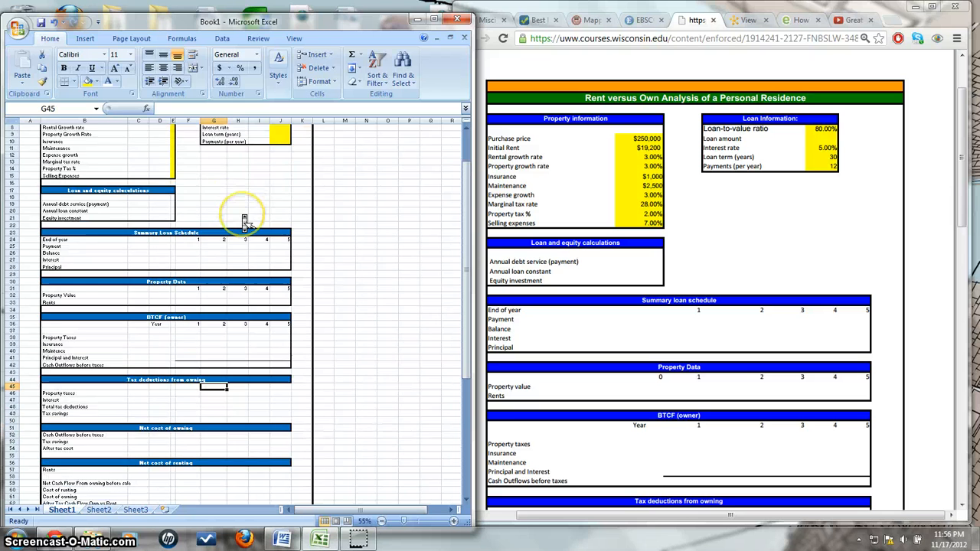
{"action": "scroll", "coordinate": [246, 222], "scroll_direction": "down", "scroll_amount": 4}
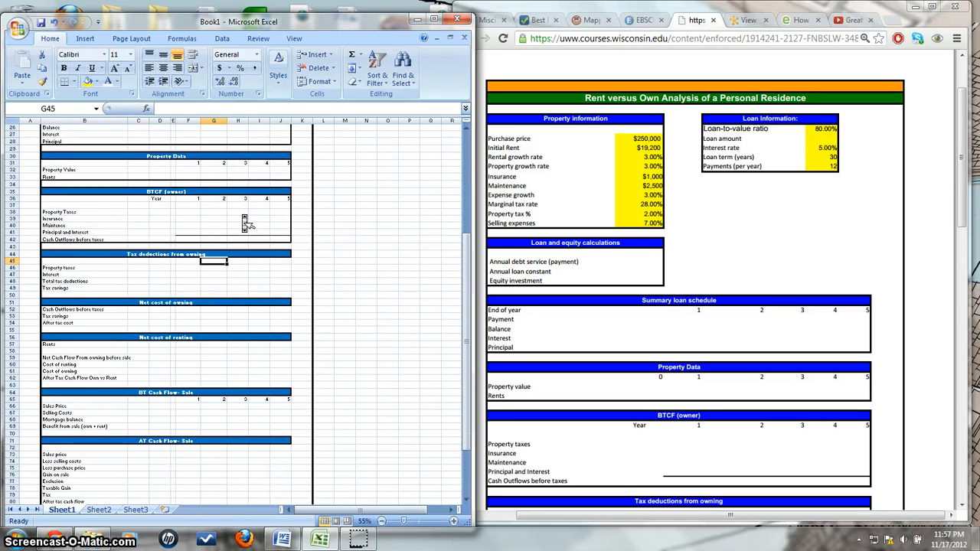
{"action": "scroll", "coordinate": [245, 218], "scroll_direction": "down", "scroll_amount": 7}
{"action": "scroll", "coordinate": [247, 222], "scroll_direction": "up", "scroll_amount": 9}
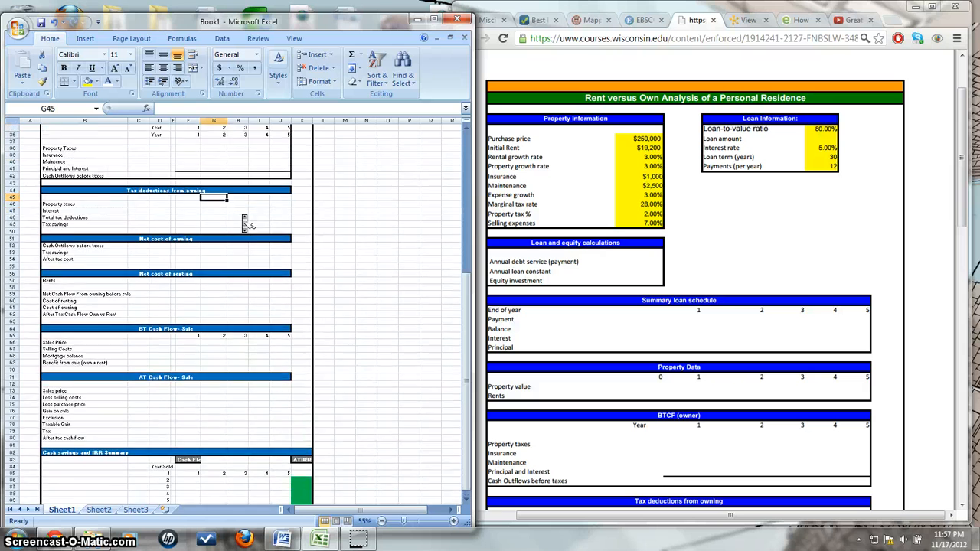
{"action": "scroll", "coordinate": [245, 222], "scroll_direction": "up", "scroll_amount": 6}
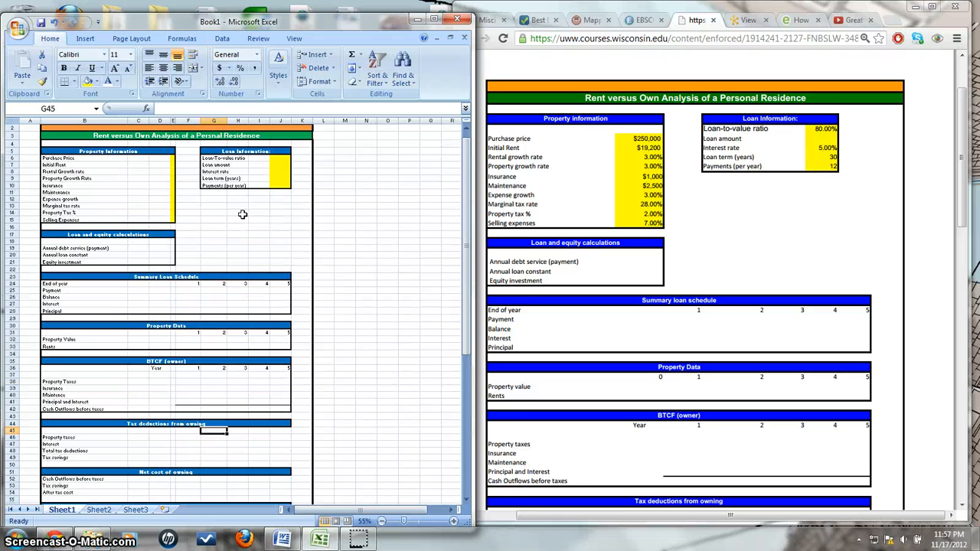
{"action": "left_click_drag", "start_coordinate": [226, 121], "coordinate": [221, 121]}
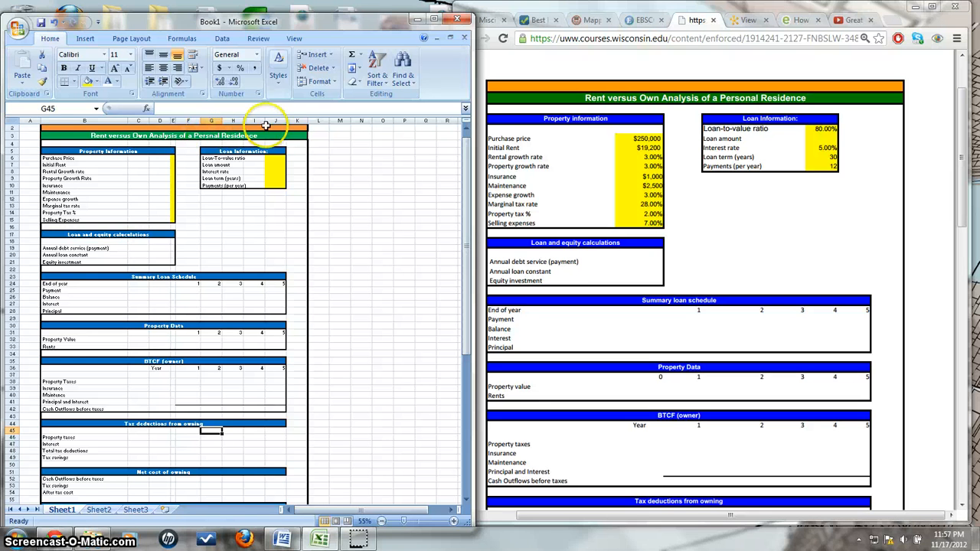
- Autofit column B to its labels and column F to the Cash Flows heading in the IRR summary
{"action": "double_click", "coordinate": [127, 121]}
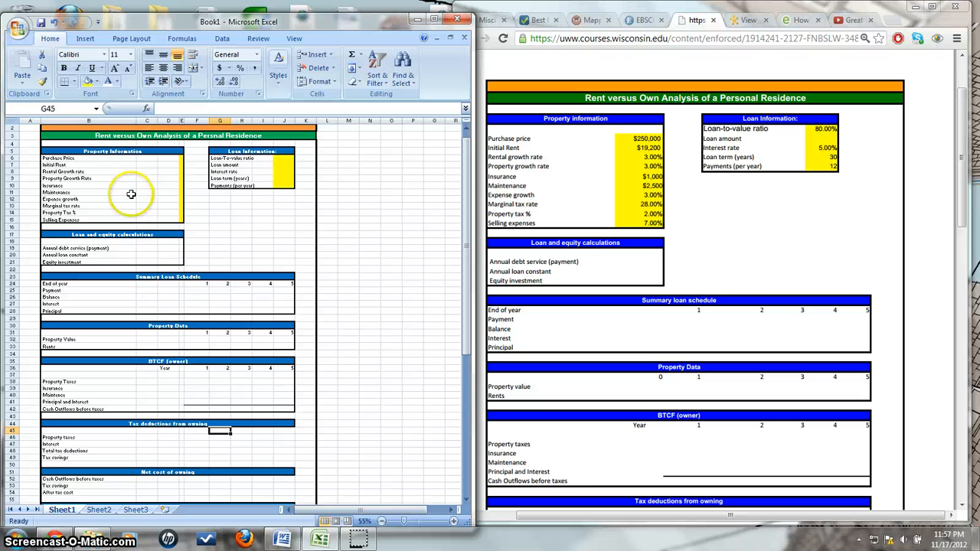
{"action": "scroll", "coordinate": [134, 201], "scroll_direction": "down", "scroll_amount": 5}
{"action": "scroll", "coordinate": [139, 209], "scroll_direction": "down", "scroll_amount": 6}
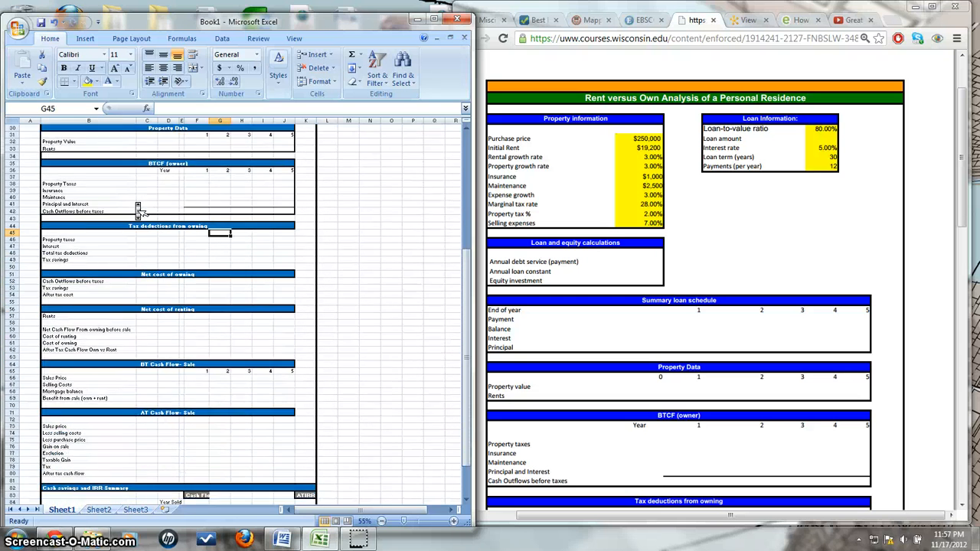
{"action": "scroll", "coordinate": [134, 203], "scroll_direction": "down", "scroll_amount": 4}
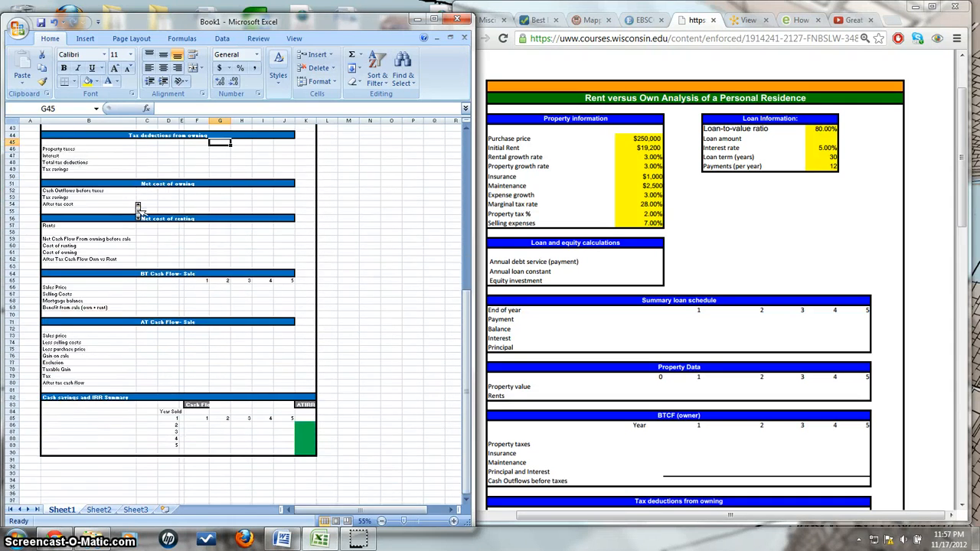
{"action": "double_click", "coordinate": [207, 121]}
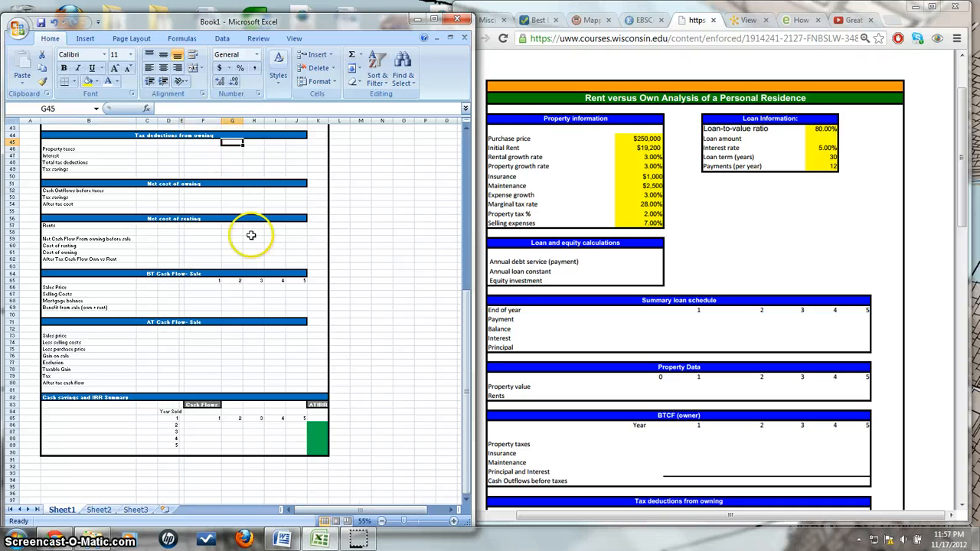
- Add a thick box border around the Tax deductions from owning rows B45:J49
{"action": "scroll", "coordinate": [265, 268], "scroll_direction": "up", "scroll_amount": 7}
{"action": "scroll", "coordinate": [265, 268], "scroll_direction": "up", "scroll_amount": 6}
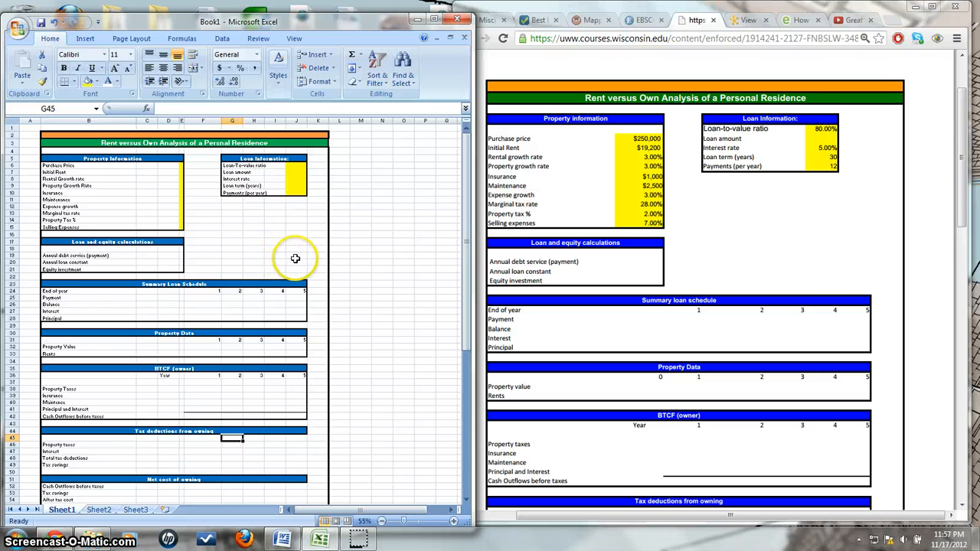
{"action": "scroll", "coordinate": [295, 258], "scroll_direction": "up", "scroll_amount": 1}
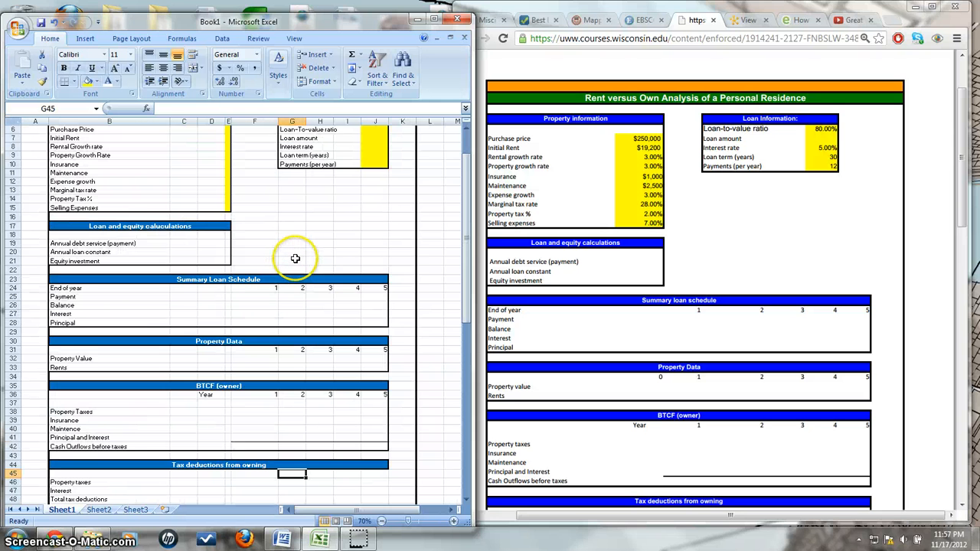
{"action": "scroll", "coordinate": [295, 259], "scroll_direction": "down", "scroll_amount": 8}
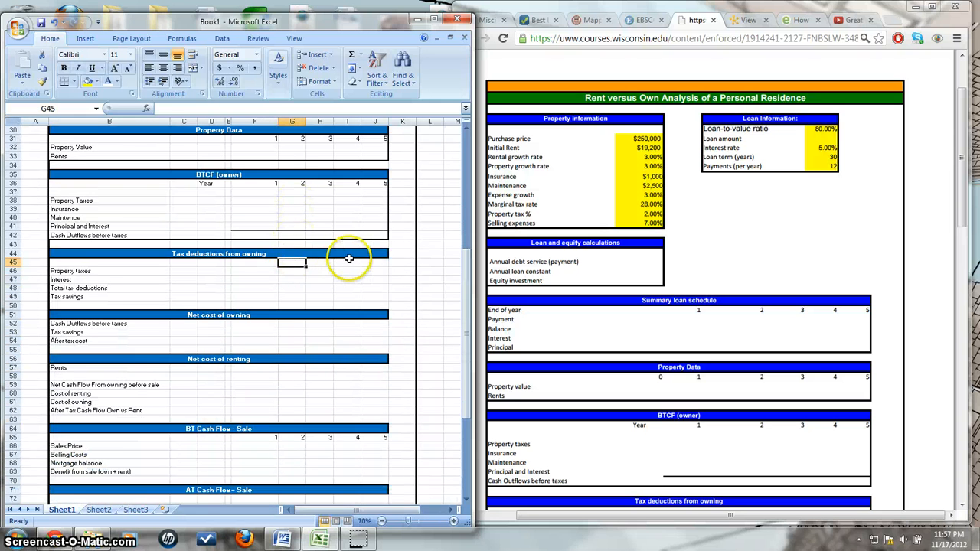
{"action": "left_click_drag", "start_coordinate": [377, 262], "coordinate": [88, 297]}
{"action": "left_click", "coordinate": [73, 82]}
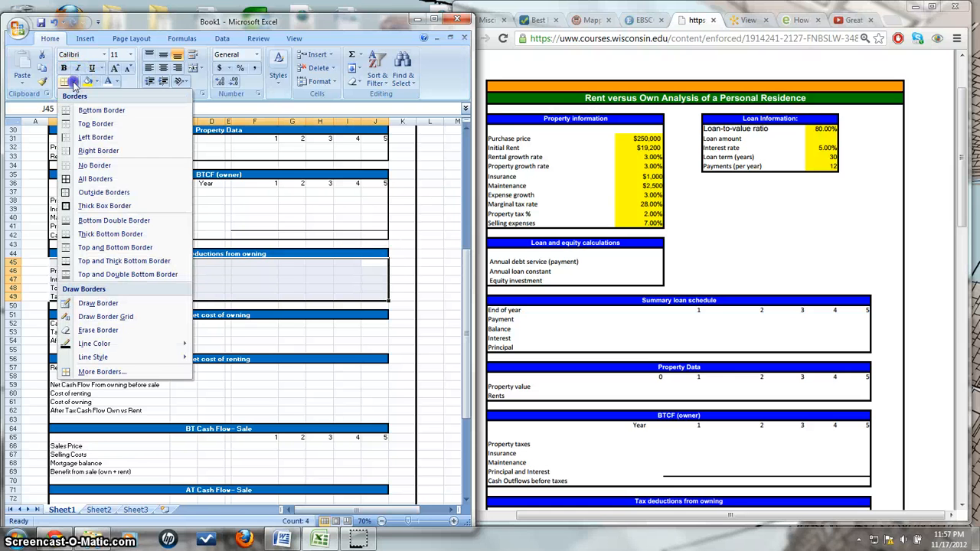
{"action": "left_click", "coordinate": [91, 206]}
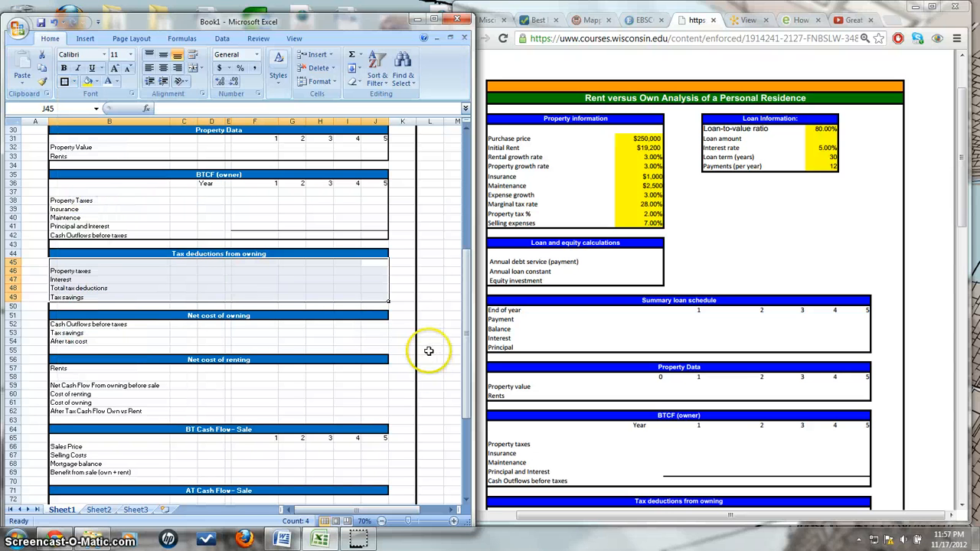
- Add a bottom border under the Total tax deductions cells F48:J48, matching the reference layout
{"action": "left_click_drag", "start_coordinate": [963, 184], "coordinate": [956, 282]}
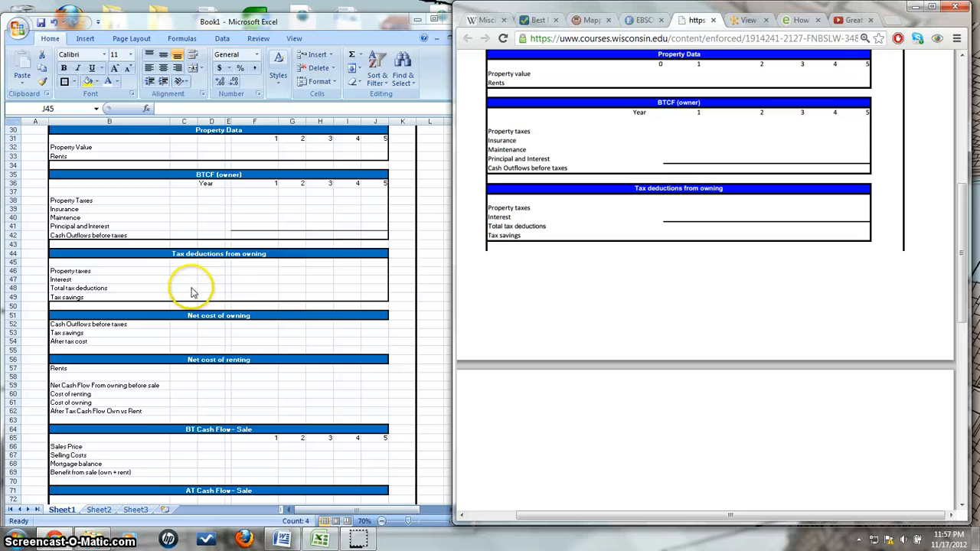
{"action": "left_click", "coordinate": [262, 291]}
{"action": "left_click", "coordinate": [274, 287]}
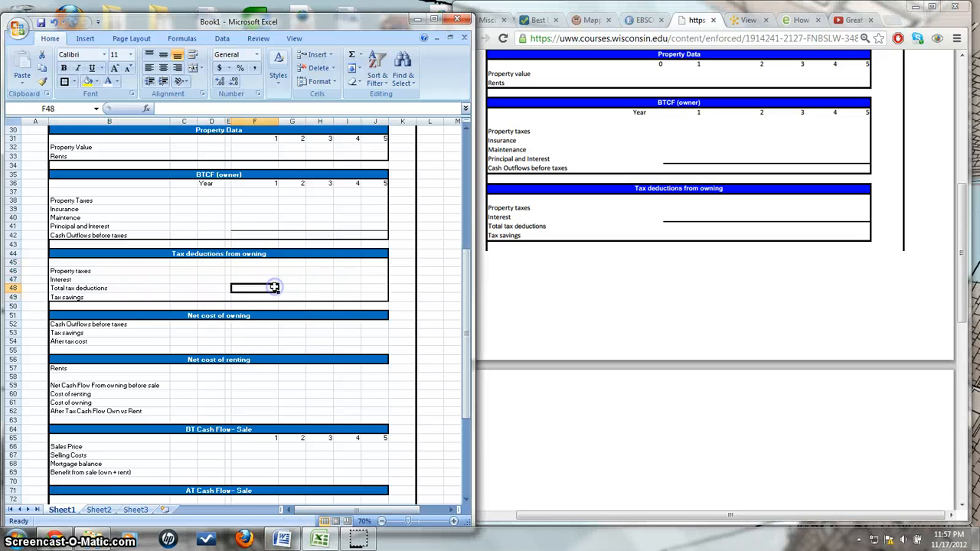
{"action": "left_click_drag", "start_coordinate": [281, 286], "coordinate": [362, 285]}
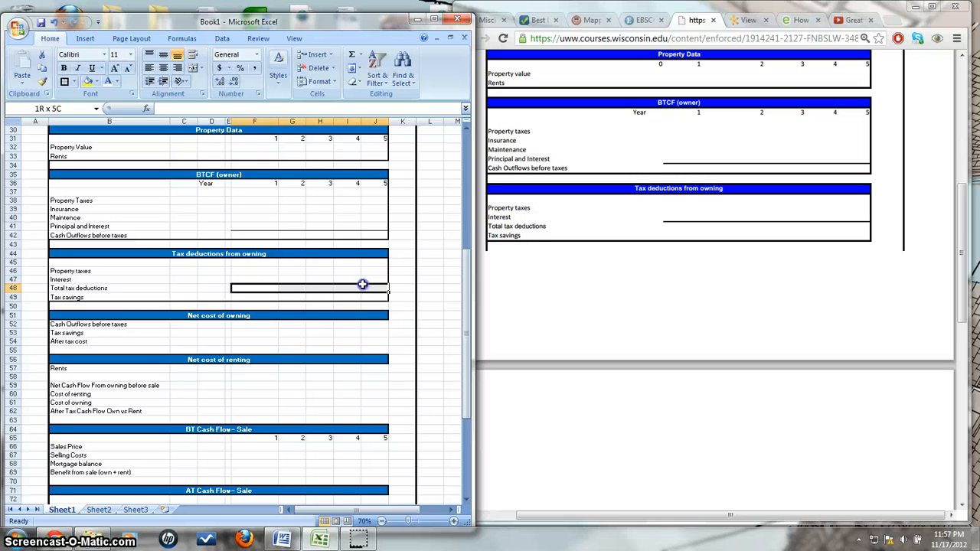
{"action": "left_click", "coordinate": [73, 82]}
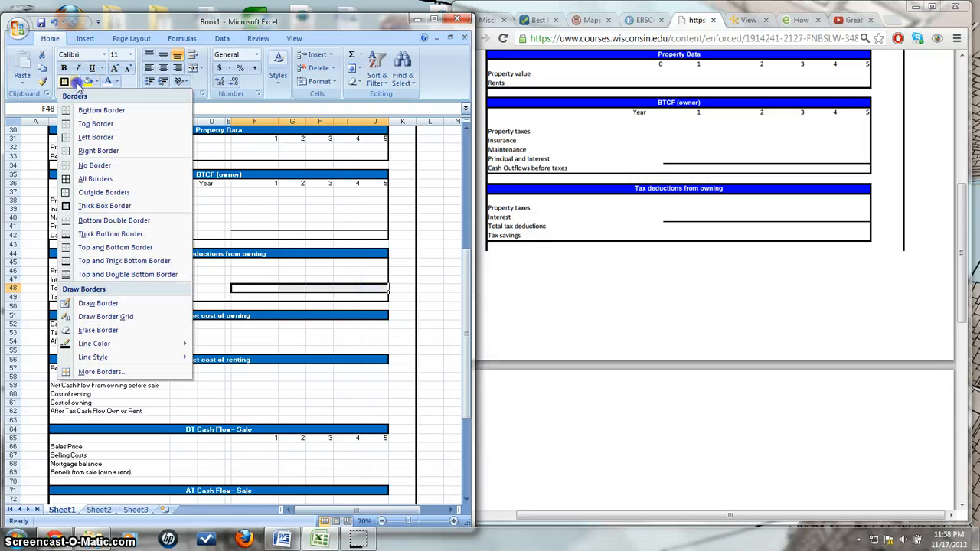
{"action": "left_click", "coordinate": [100, 110]}
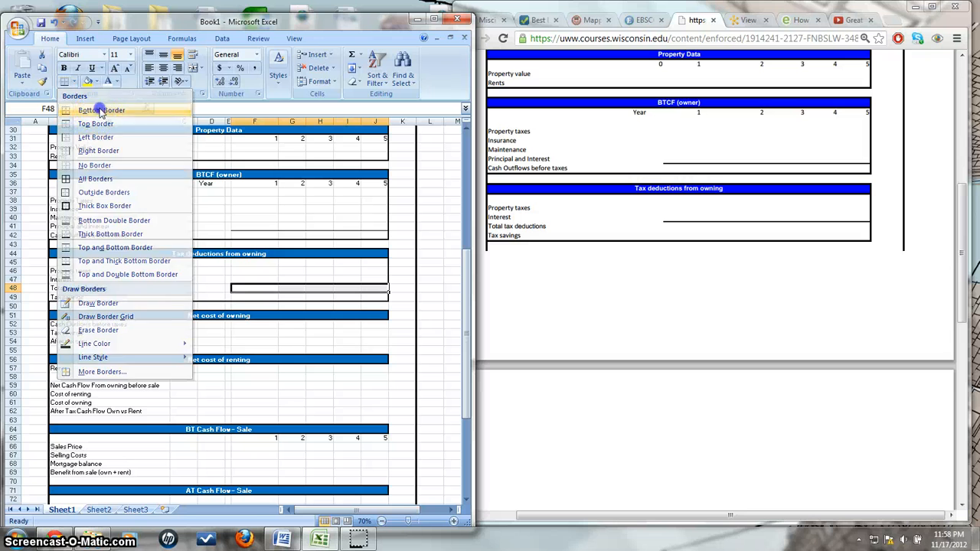
{"action": "left_click", "coordinate": [368, 316]}
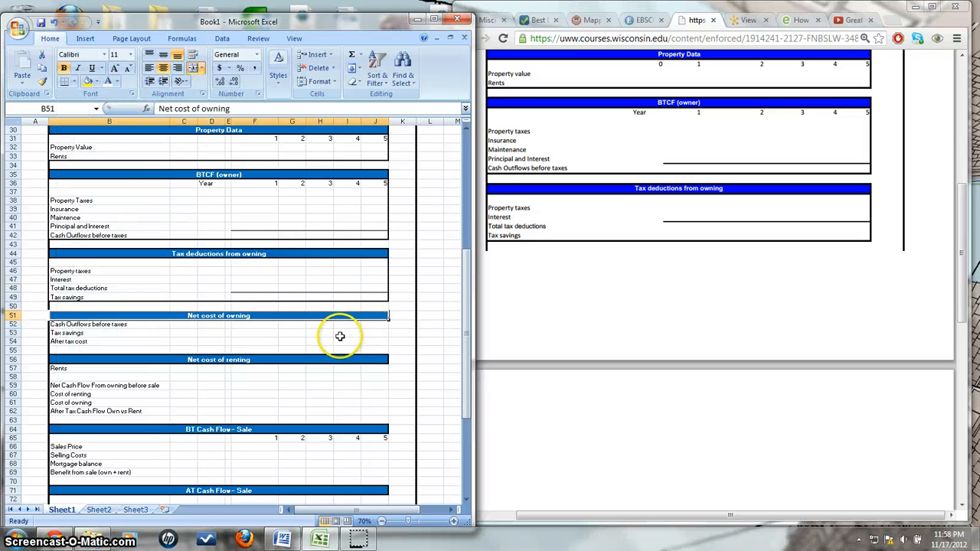
- Add a bottom border under the Tax savings cells F53:J53 in the Net cost of owning section
{"action": "scroll", "coordinate": [584, 248], "scroll_direction": "down", "scroll_amount": 4}
{"action": "left_click", "coordinate": [584, 249]}
{"action": "scroll", "coordinate": [584, 249], "scroll_direction": "down", "scroll_amount": 3}
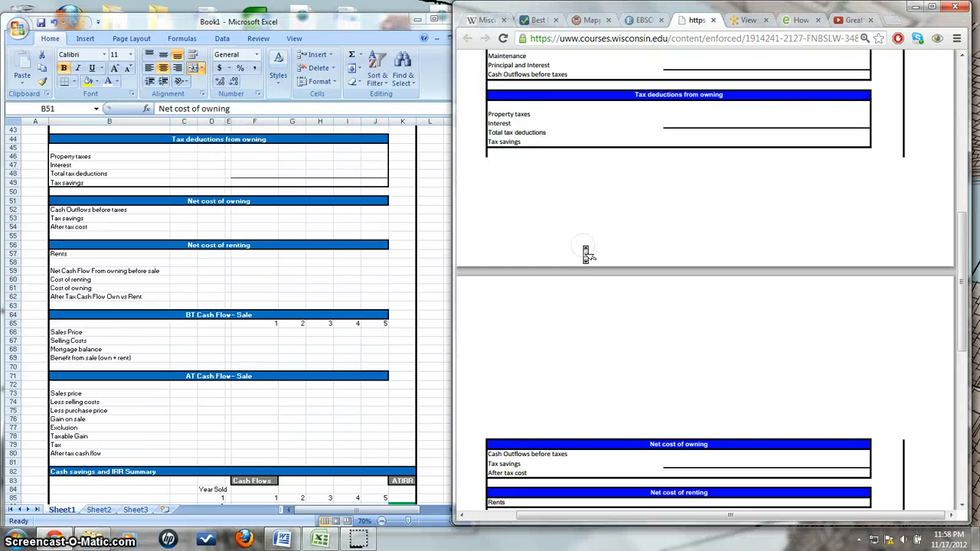
{"action": "scroll", "coordinate": [586, 254], "scroll_direction": "down", "scroll_amount": 1}
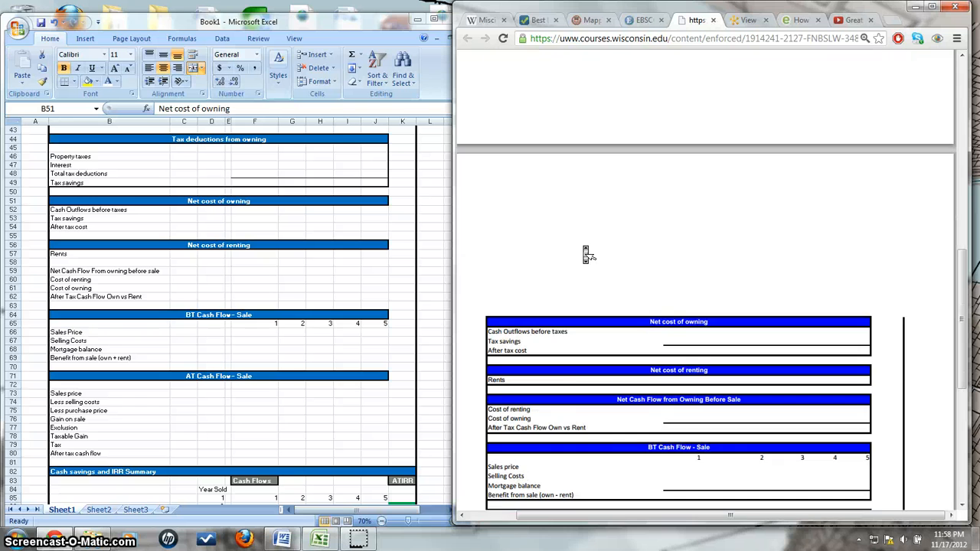
{"action": "scroll", "coordinate": [586, 254], "scroll_direction": "down", "scroll_amount": 4}
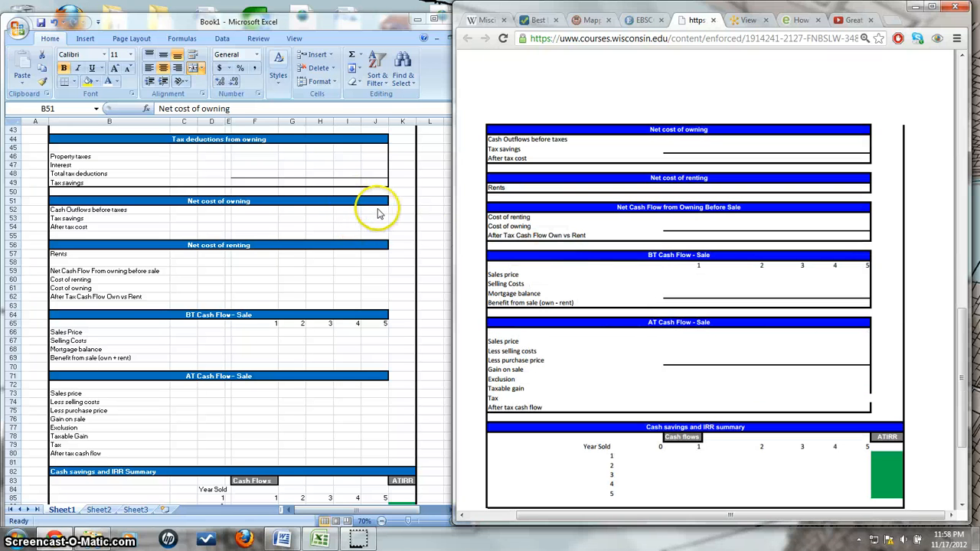
{"action": "left_click", "coordinate": [305, 225]}
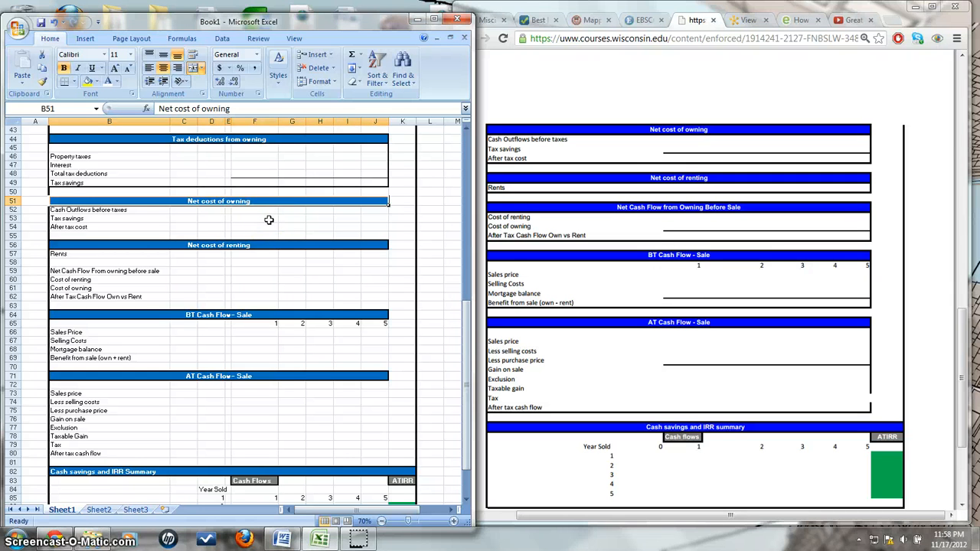
{"action": "left_click_drag", "start_coordinate": [269, 220], "coordinate": [352, 218]}
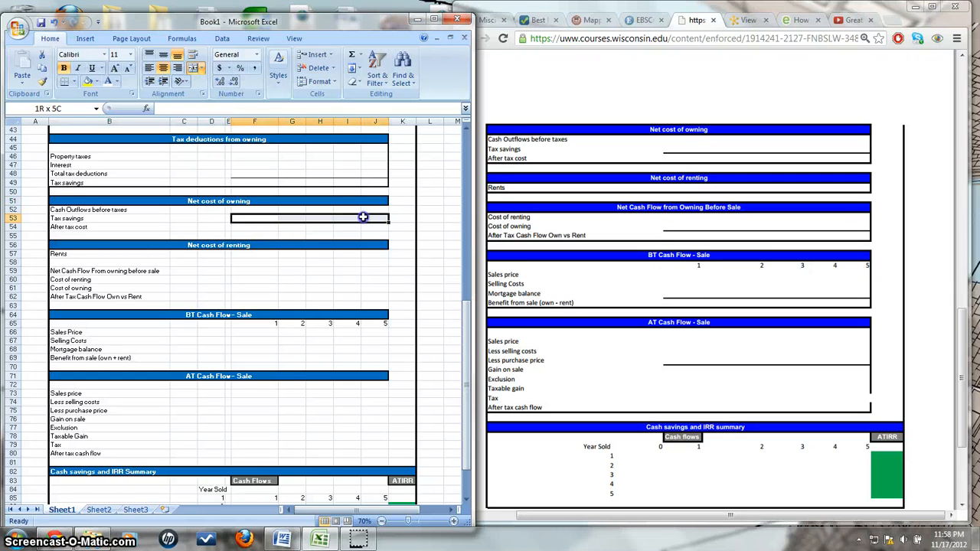
{"action": "left_click", "coordinate": [65, 82]}
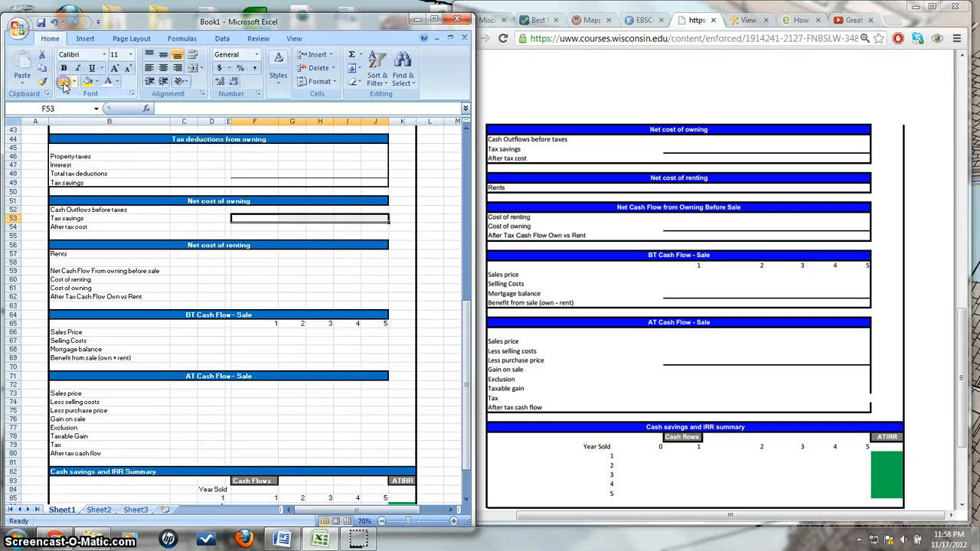
{"action": "left_click", "coordinate": [274, 261]}
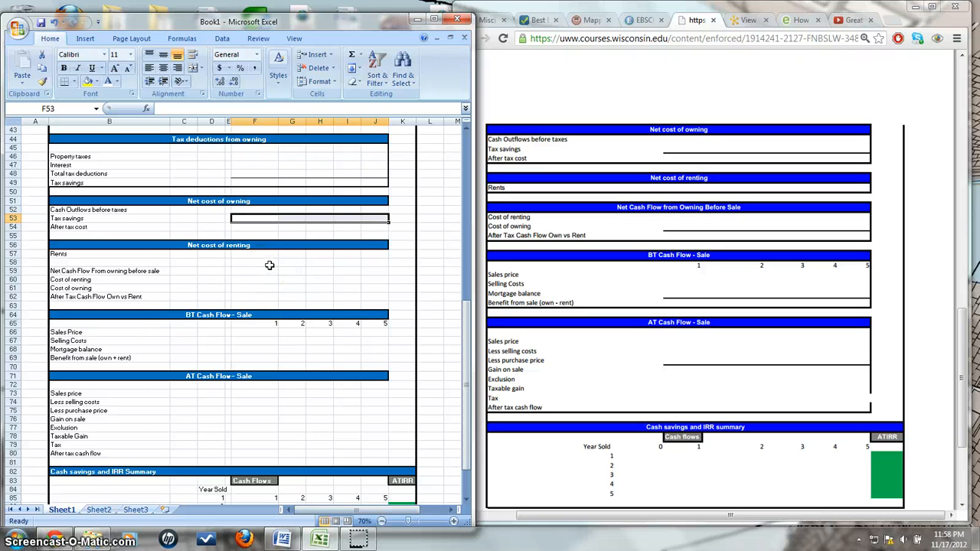
- Add thick box borders around the Rents row B57:J57 and around the Net cost of owning rows B52:J54
{"action": "left_click", "coordinate": [73, 255]}
{"action": "left_click_drag", "start_coordinate": [160, 252], "coordinate": [343, 253]}
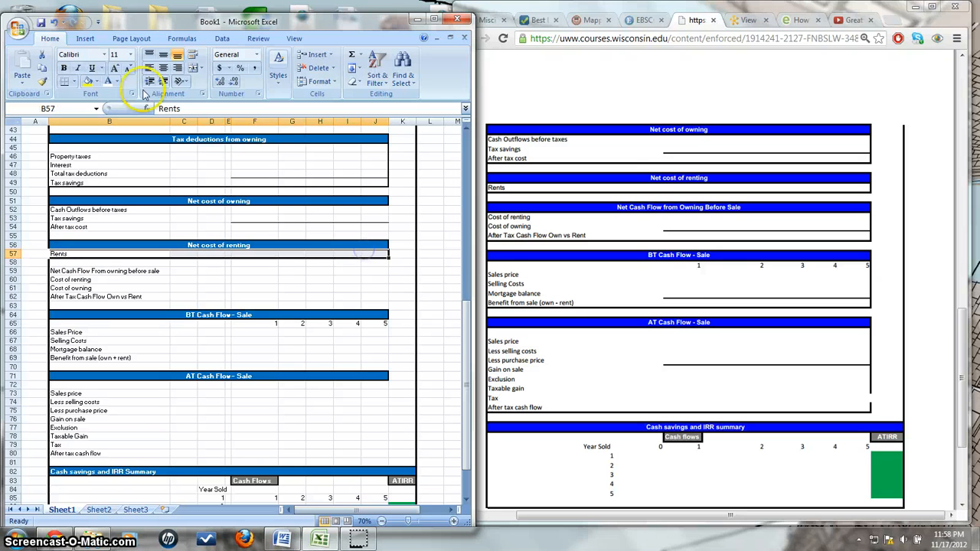
{"action": "left_click", "coordinate": [73, 81]}
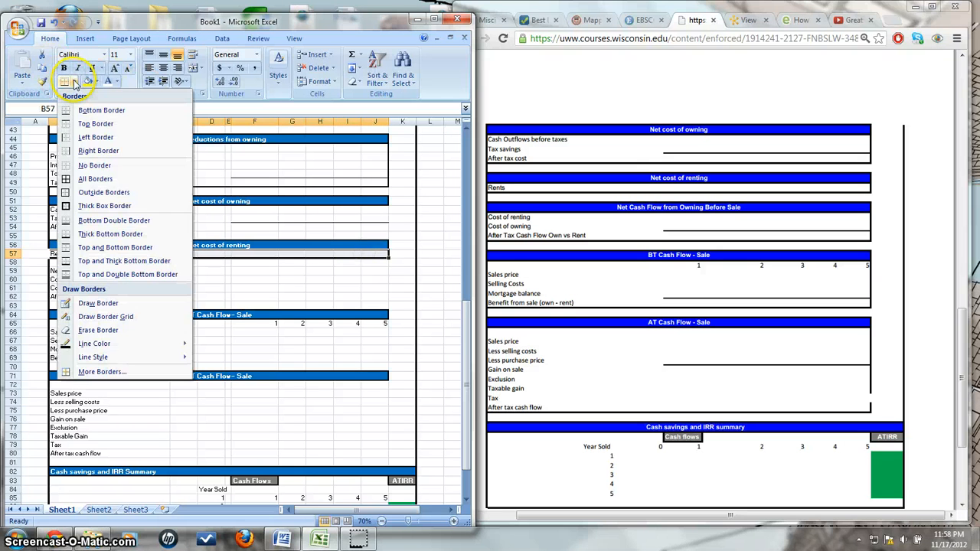
{"action": "left_click", "coordinate": [90, 221]}
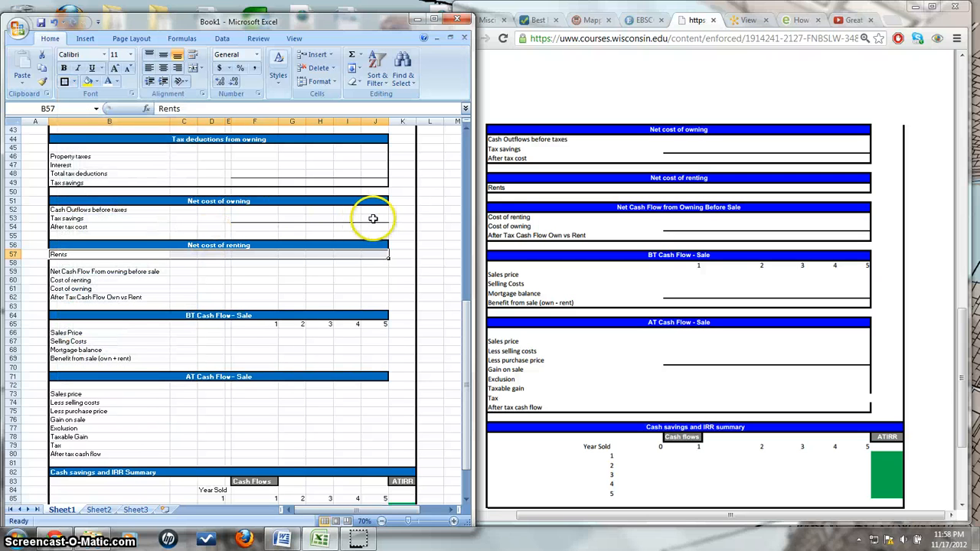
{"action": "left_click_drag", "start_coordinate": [381, 225], "coordinate": [58, 210]}
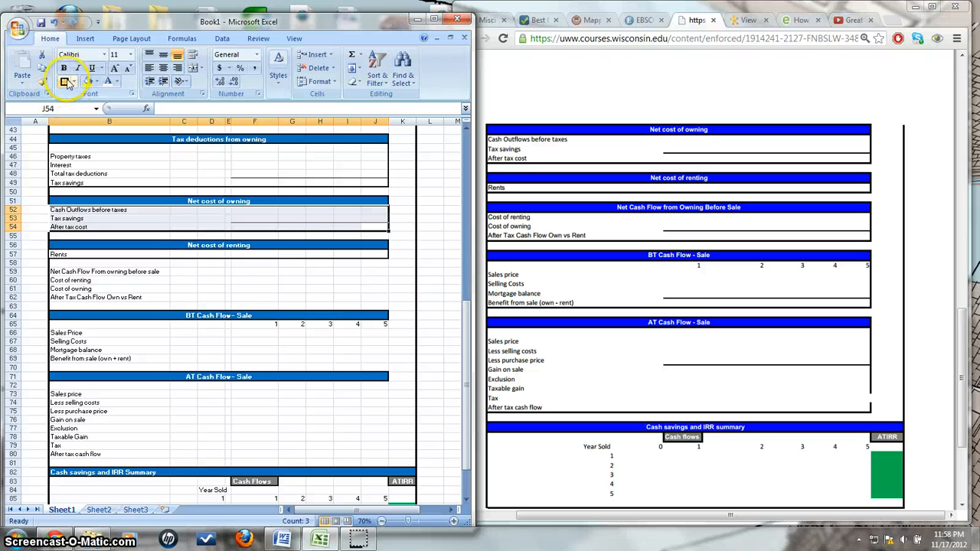
{"action": "left_click", "coordinate": [64, 81]}
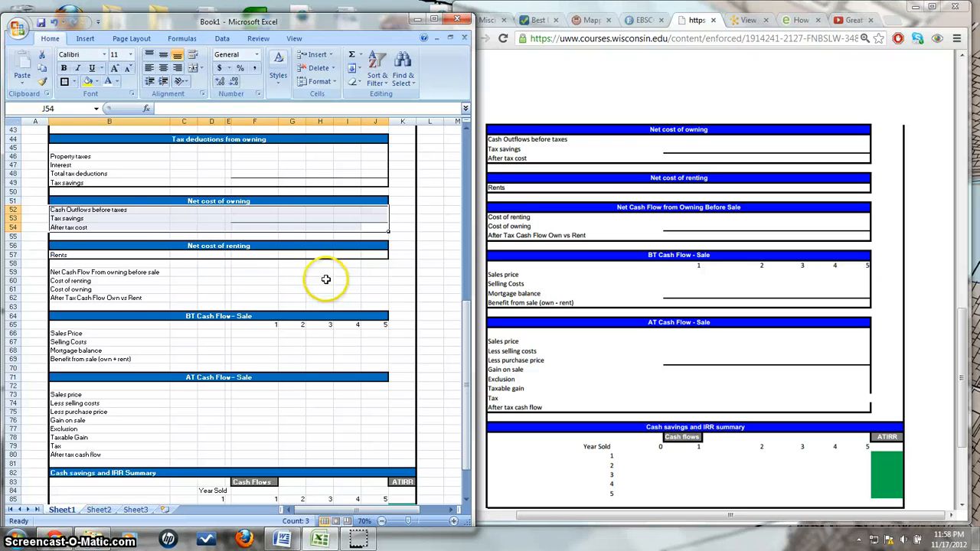
- Copy the Net cost of renting header's formatting onto the Net Cash Flow From owning before sale label in B59
{"action": "left_click", "coordinate": [143, 246]}
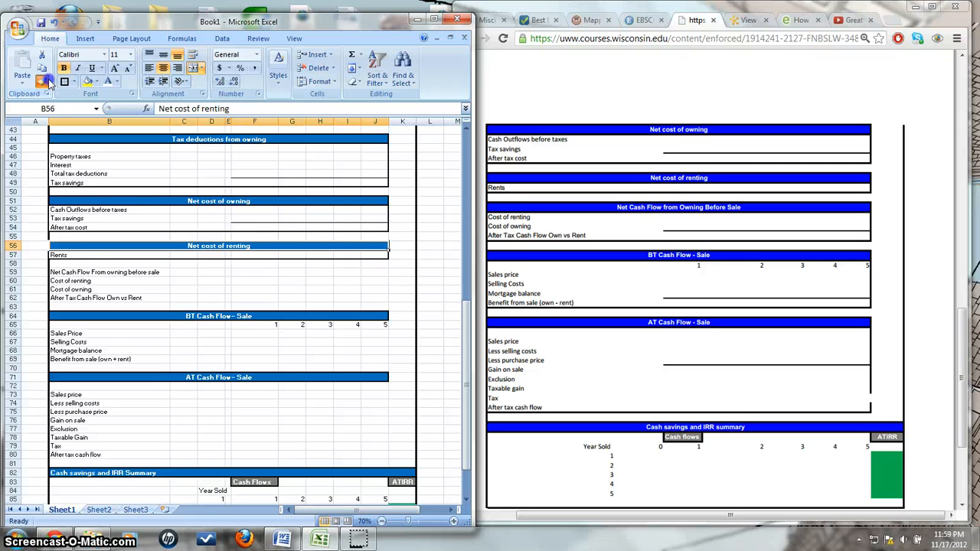
{"action": "left_click", "coordinate": [43, 81]}
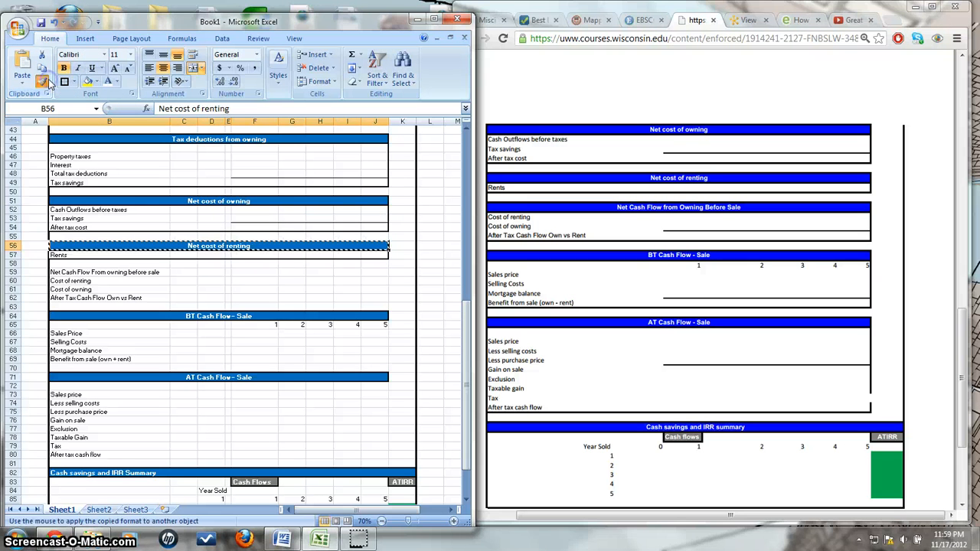
{"action": "left_click", "coordinate": [95, 272]}
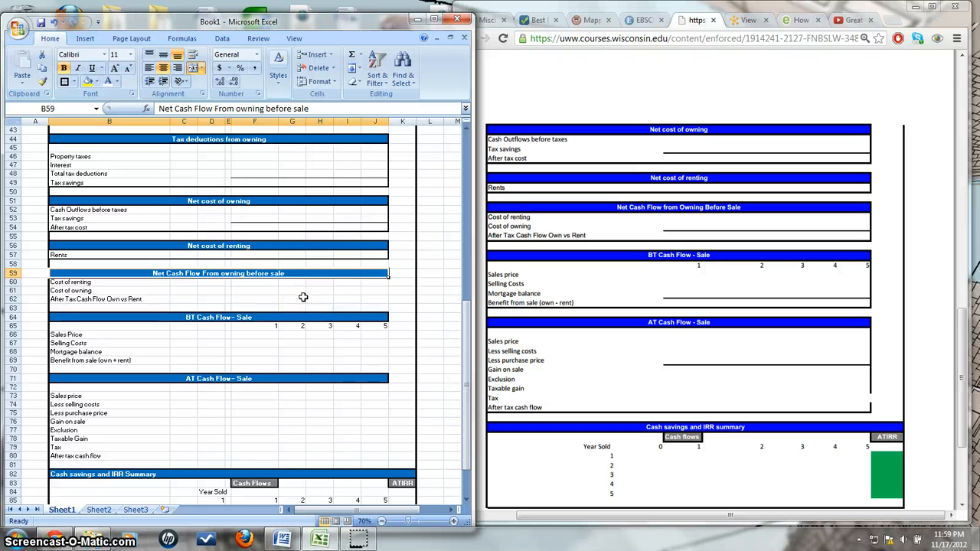
- Capitalise the words in the B59 header so it reads Net Cash Flow From Owning Before Sale
{"action": "double_click", "coordinate": [231, 274]}
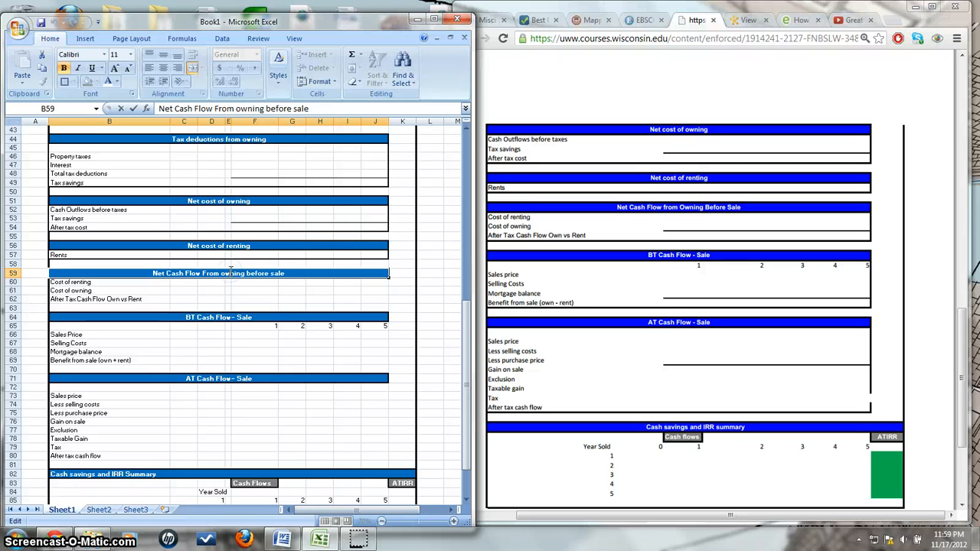
{"action": "key", "text": "BackSpace"}
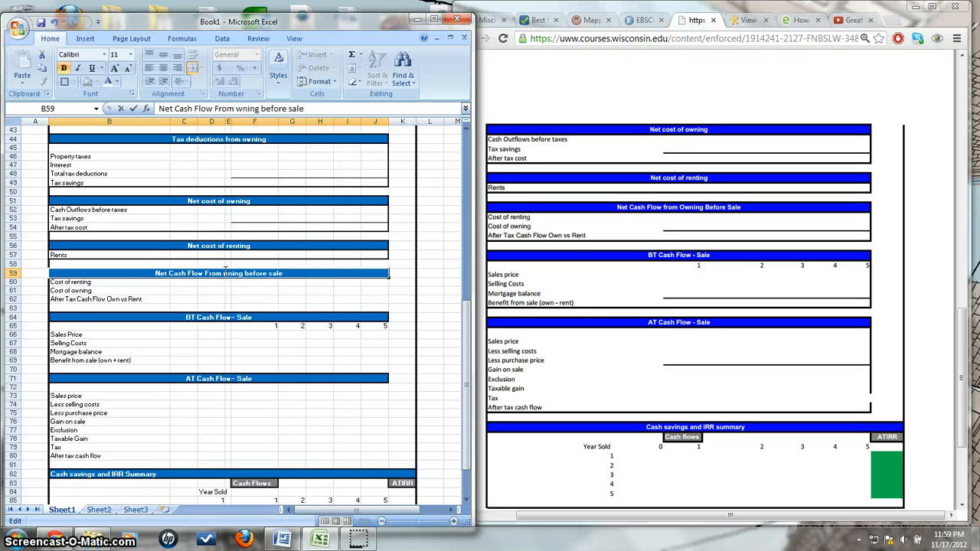
{"action": "type", "text": "O"}
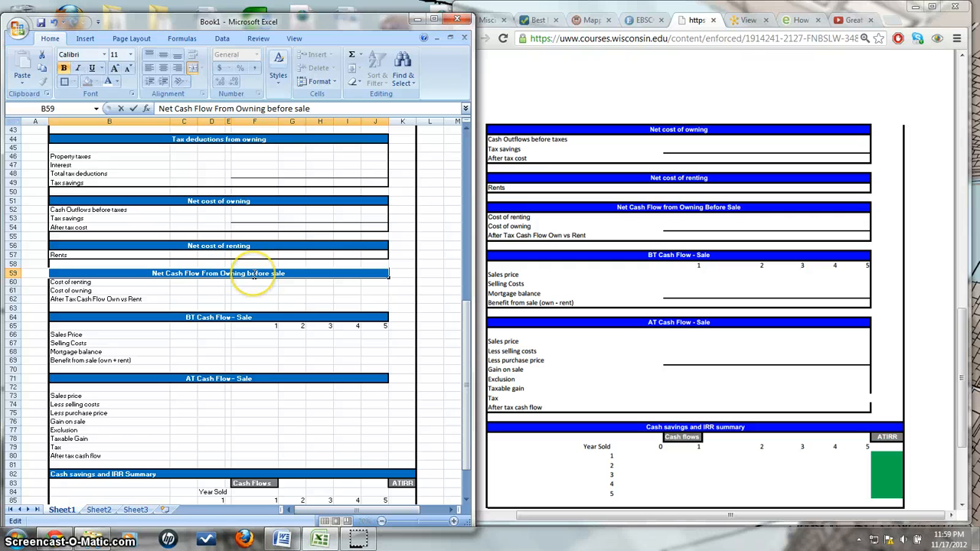
{"action": "key", "text": "BackSpace"}
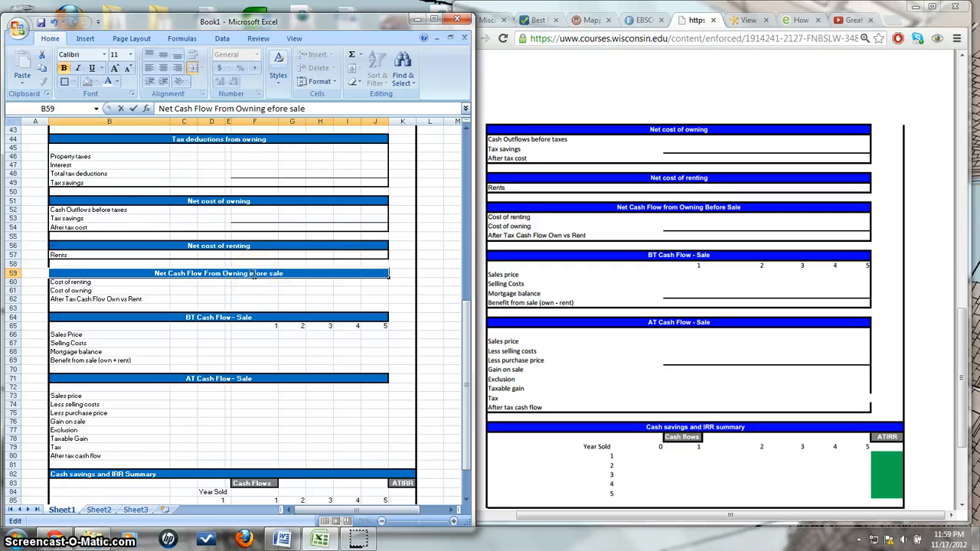
{"action": "type", "text": "B"}
{"action": "left_click", "coordinate": [264, 274]}
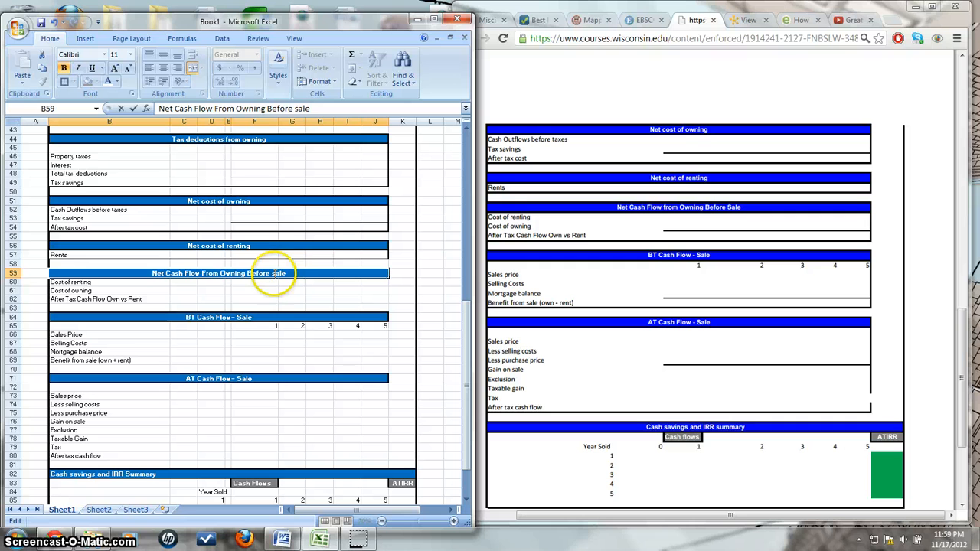
{"action": "key", "text": "BackSpace"}
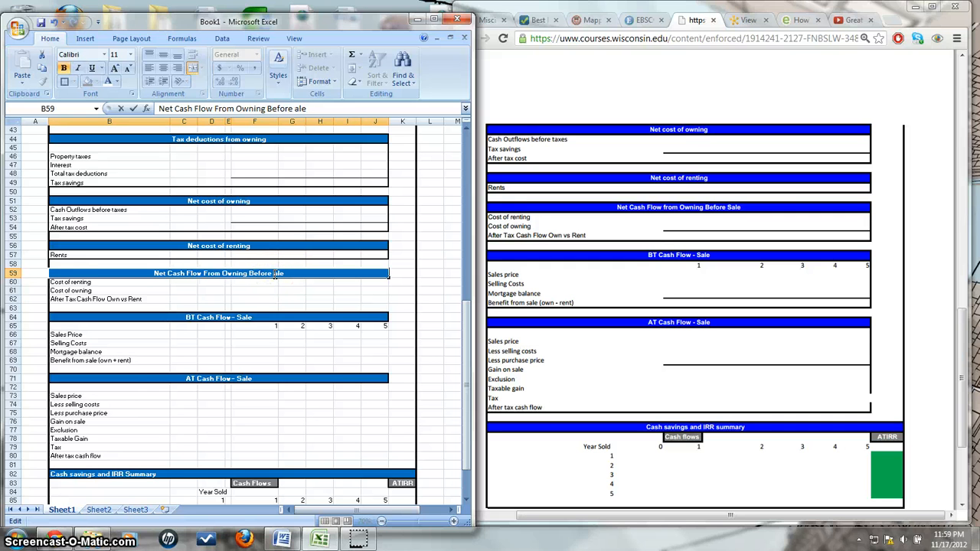
{"action": "type", "text": "S"}
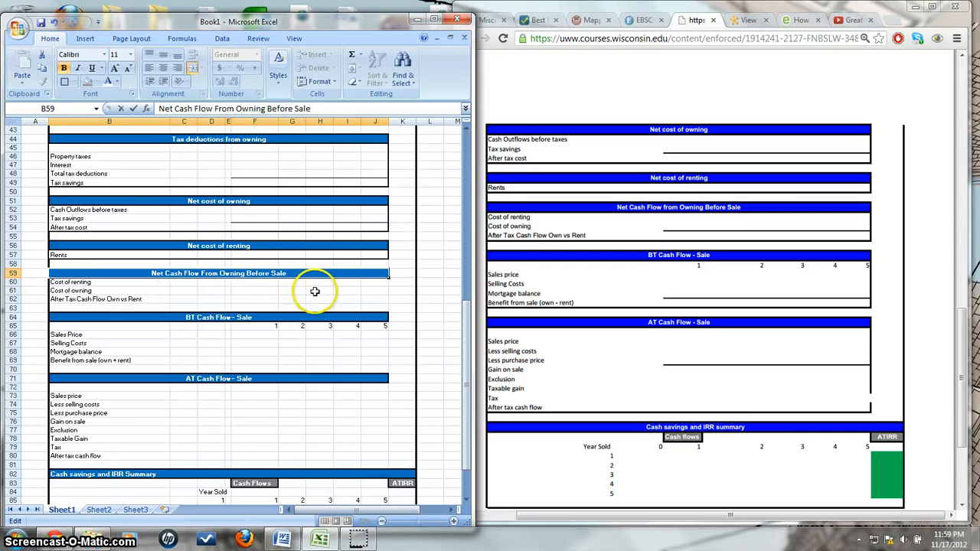
- Add a thick box border around B60:J62 and a bottom border under the Cost of owning cells F61:J61
{"action": "left_click_drag", "start_coordinate": [374, 300], "coordinate": [108, 282]}
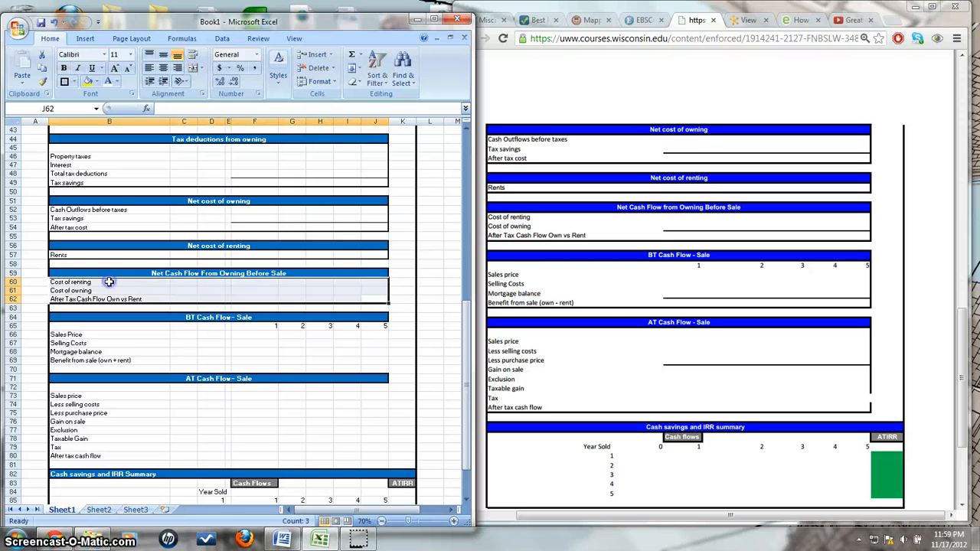
{"action": "left_click", "coordinate": [68, 86]}
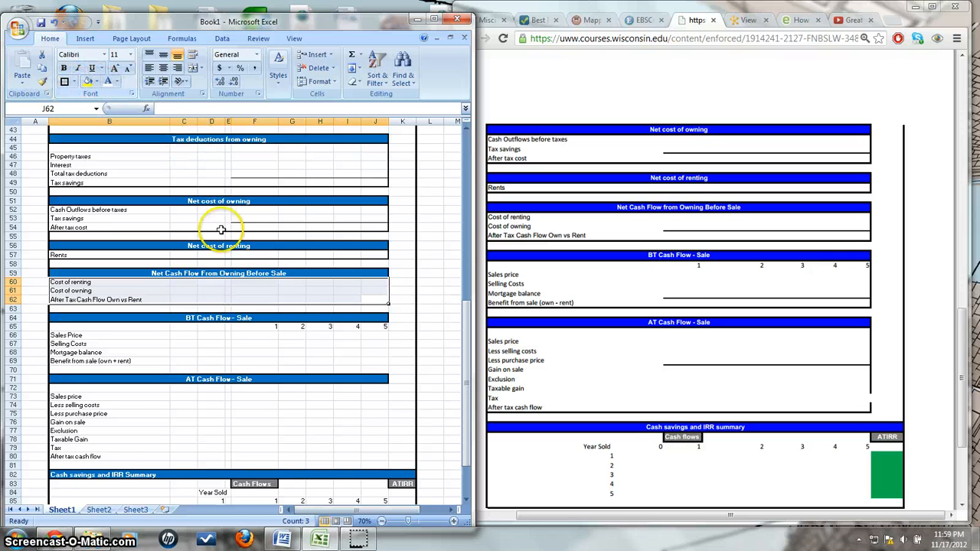
{"action": "left_click_drag", "start_coordinate": [258, 291], "coordinate": [379, 291]}
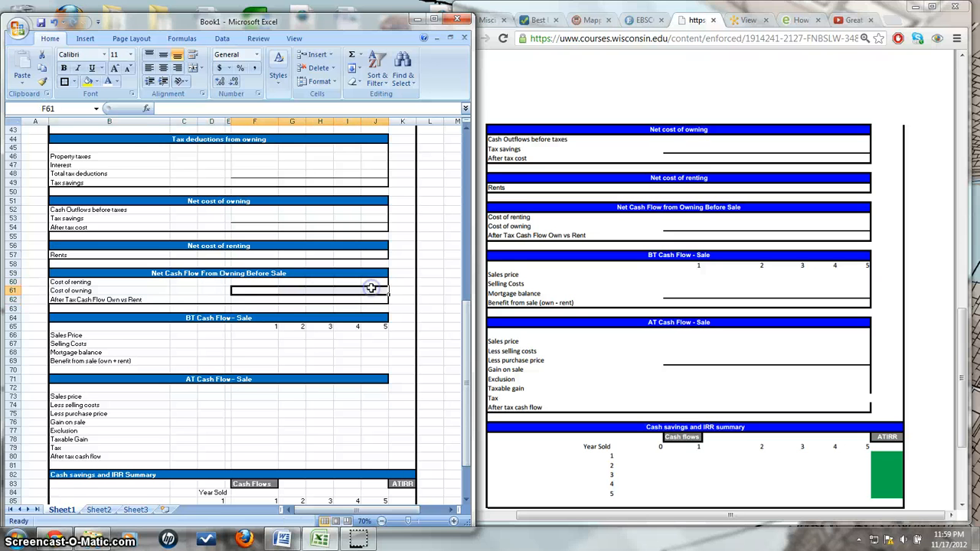
{"action": "left_click", "coordinate": [73, 81]}
{"action": "left_click", "coordinate": [80, 112]}
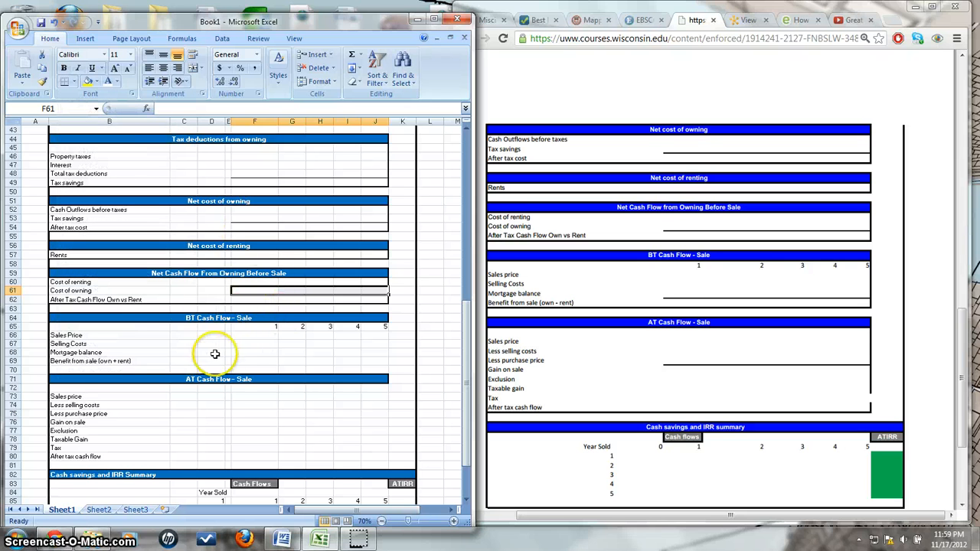
- Add bottom borders under the Less purchase price cells F75:J75 and the Mortgage balance cells F68:J68
{"action": "left_click", "coordinate": [241, 410]}
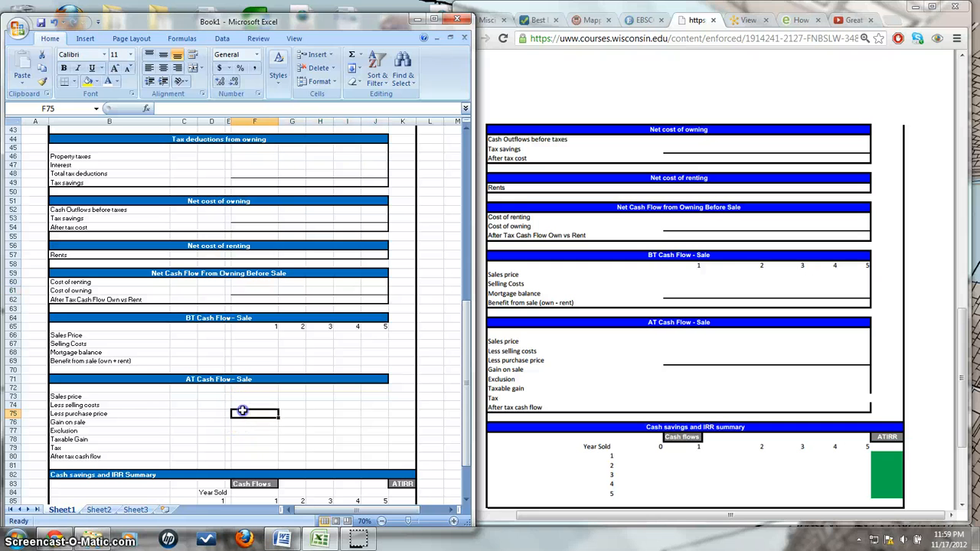
{"action": "left_click_drag", "start_coordinate": [244, 410], "coordinate": [361, 413]}
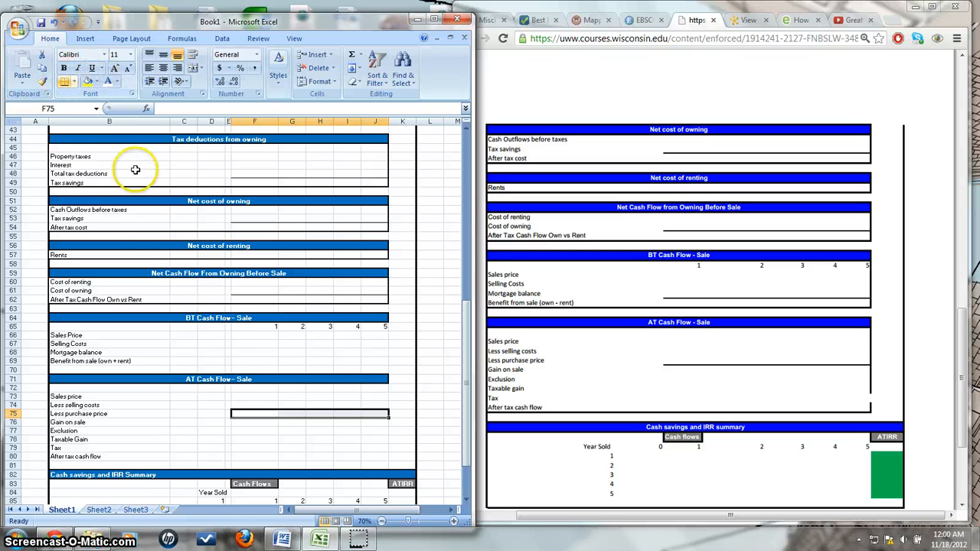
{"action": "left_click_drag", "start_coordinate": [248, 352], "coordinate": [383, 353]}
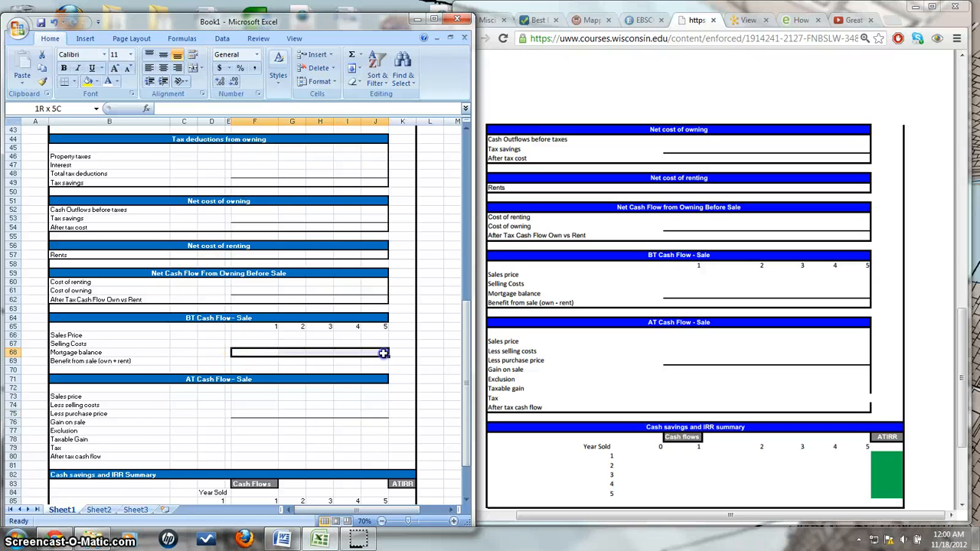
{"action": "left_click", "coordinate": [65, 81]}
{"action": "left_click", "coordinate": [177, 217]}
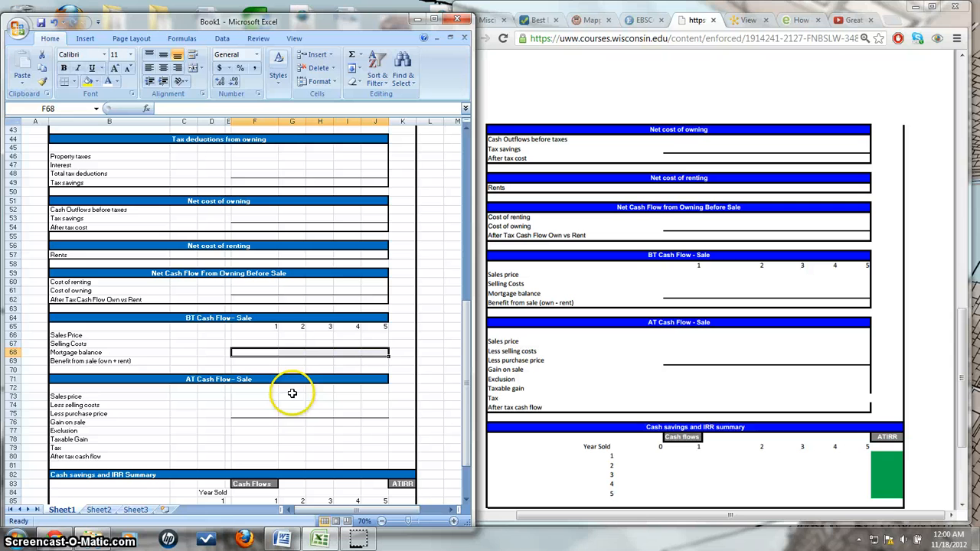
- Add thick box borders around the BT Cash Flow - Sale rows B65:J69 and the AT Cash Flow - Sale rows B72:J80
{"action": "mouse_move", "coordinate": [382, 363]}
{"action": "left_mouse_down"}
{"action": "mouse_move", "coordinate": [18, 297]}
{"action": "mouse_move", "coordinate": [68, 321]}
{"action": "left_mouse_up"}
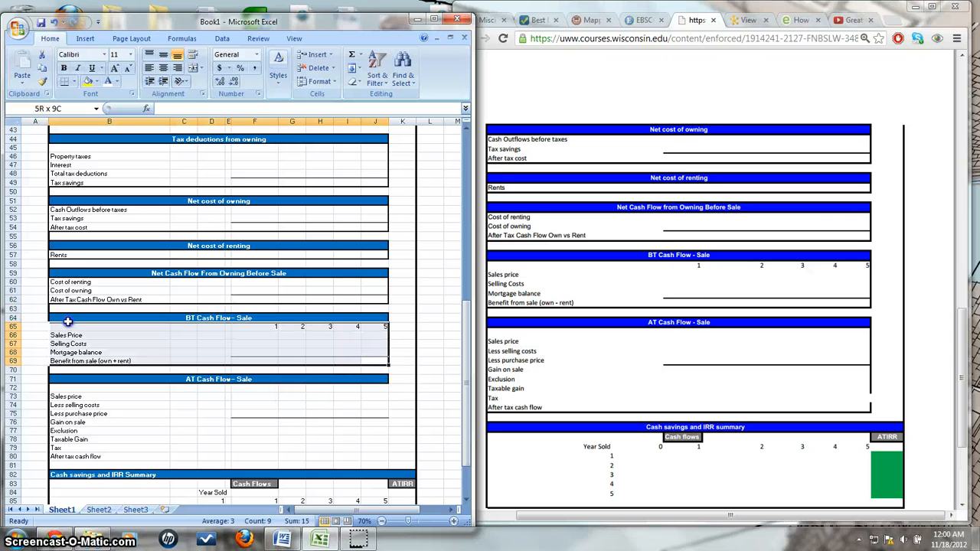
{"action": "left_click", "coordinate": [73, 82]}
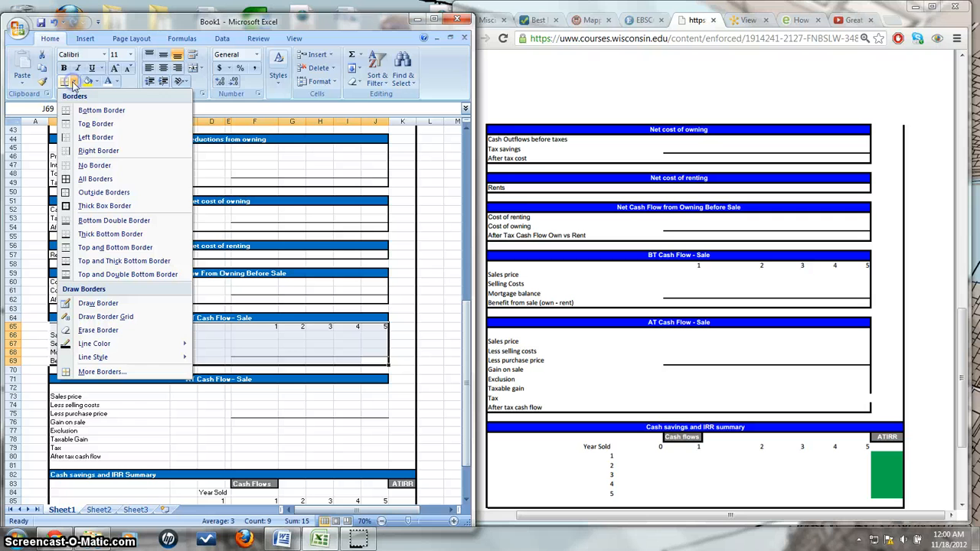
{"action": "left_click", "coordinate": [92, 206]}
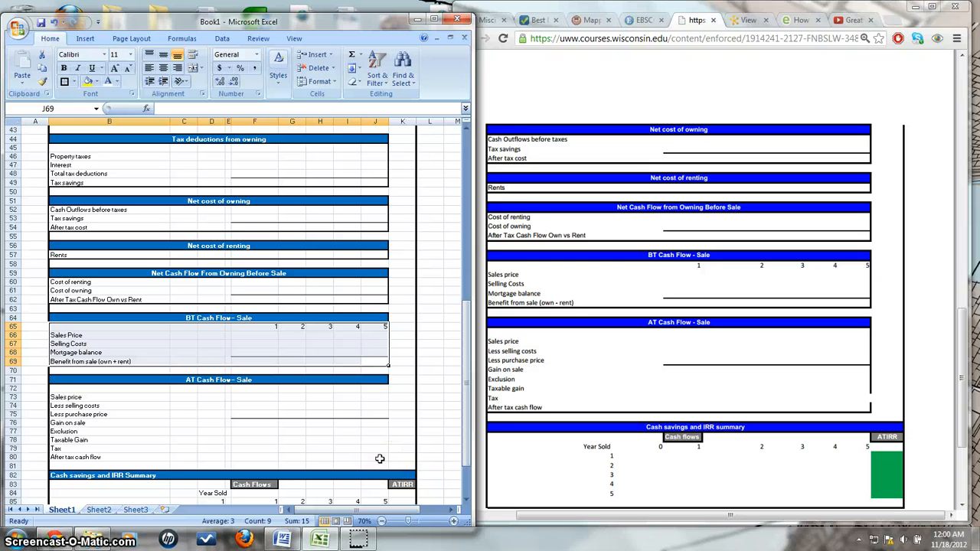
{"action": "left_click_drag", "start_coordinate": [379, 458], "coordinate": [69, 385]}
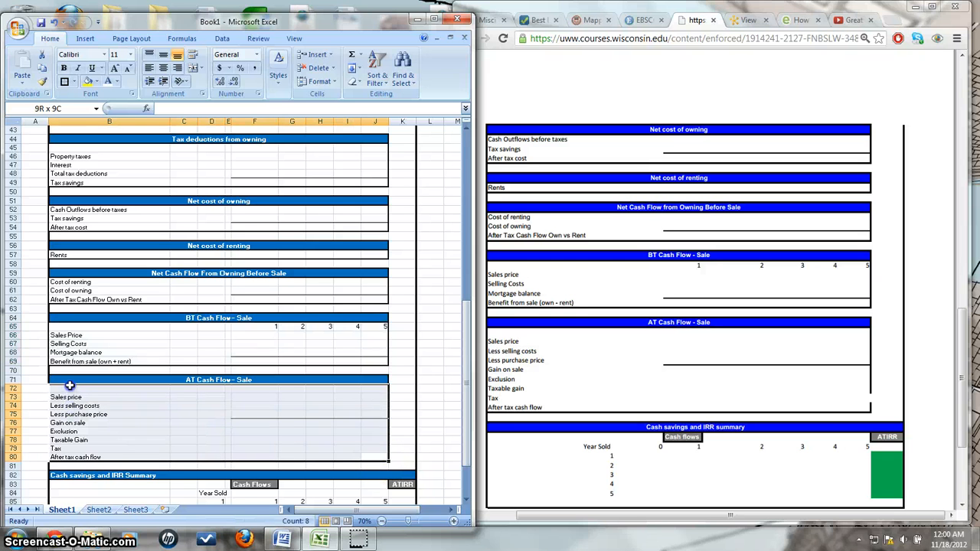
{"action": "left_click", "coordinate": [65, 82]}
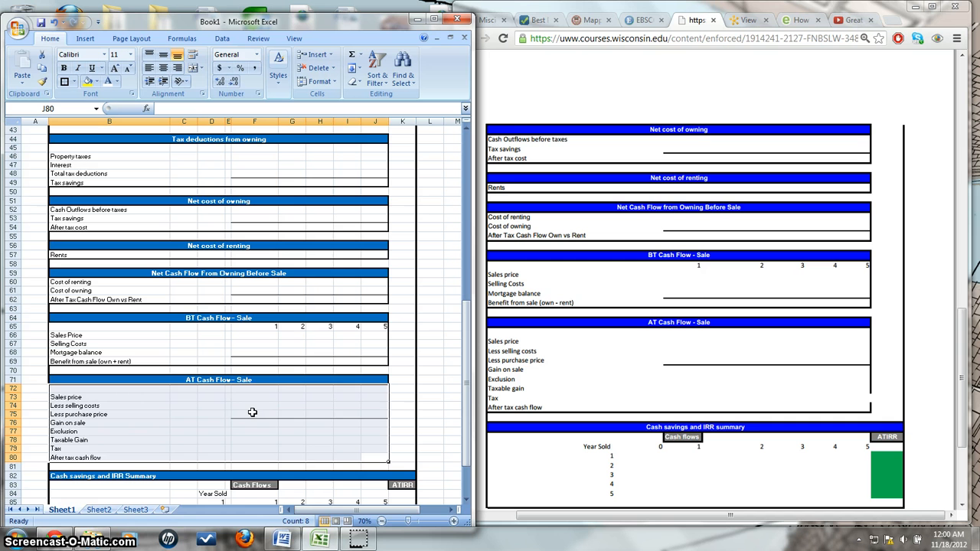
{"action": "left_click", "coordinate": [252, 413]}
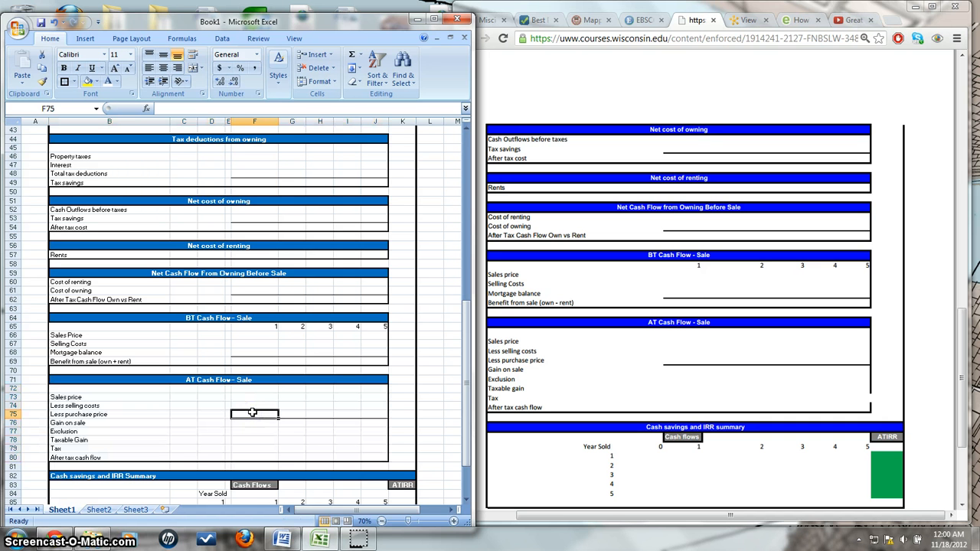
{"action": "scroll", "coordinate": [255, 420], "scroll_direction": "down", "scroll_amount": 3}
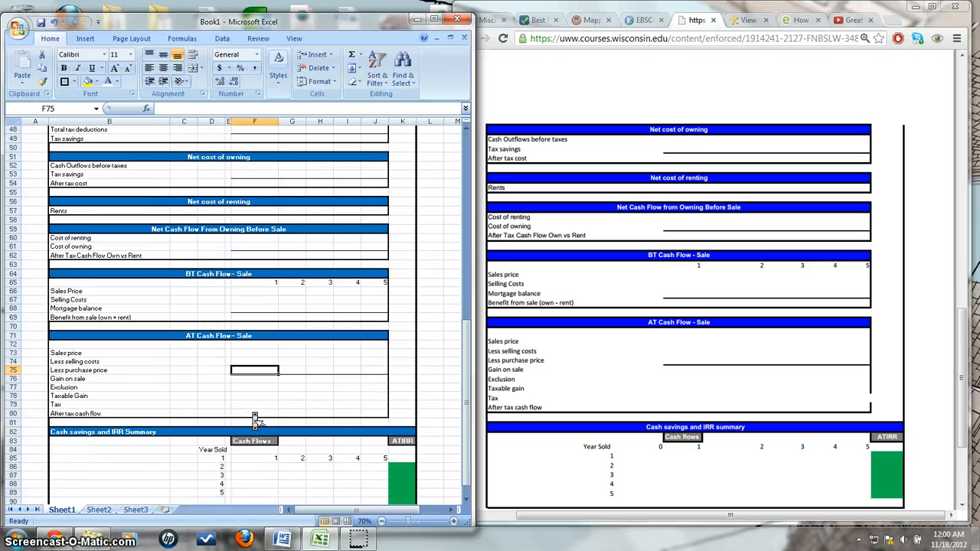
{"action": "scroll", "coordinate": [257, 422], "scroll_direction": "down", "scroll_amount": 1}
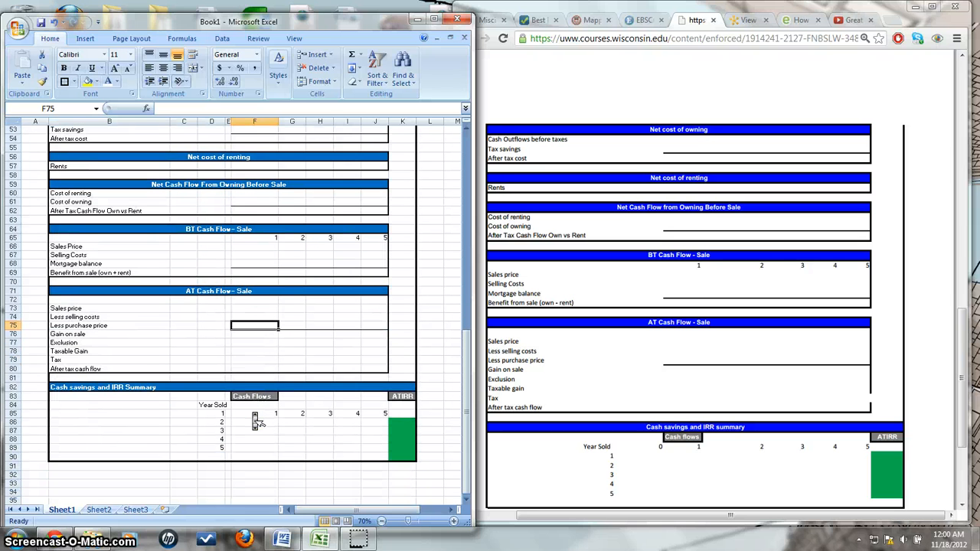
{"action": "scroll", "coordinate": [257, 422], "scroll_direction": "down", "scroll_amount": 1}
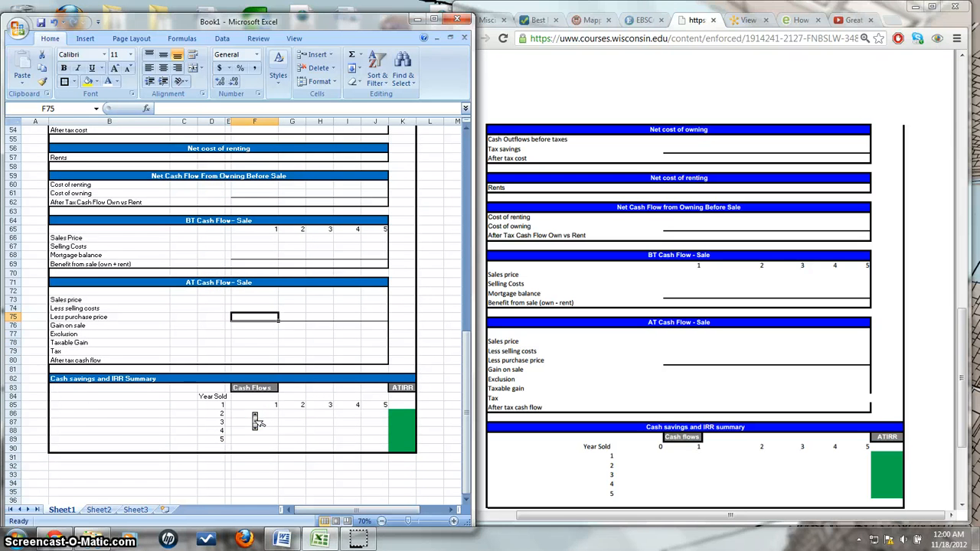